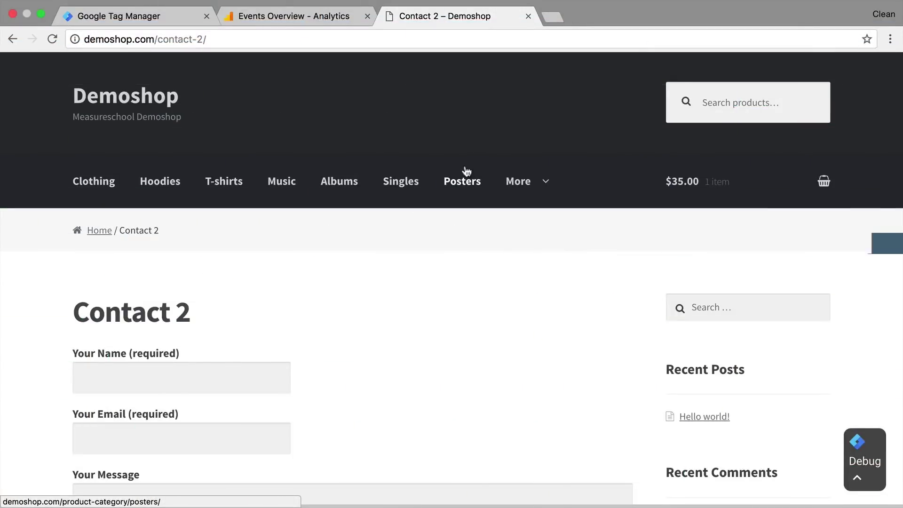
# Autofill Name and Email, enter 'etest' as the message, and send the contact form
pyautogui.scroll(-4, 621, 347)
pyautogui.scroll(-2, 621, 347)
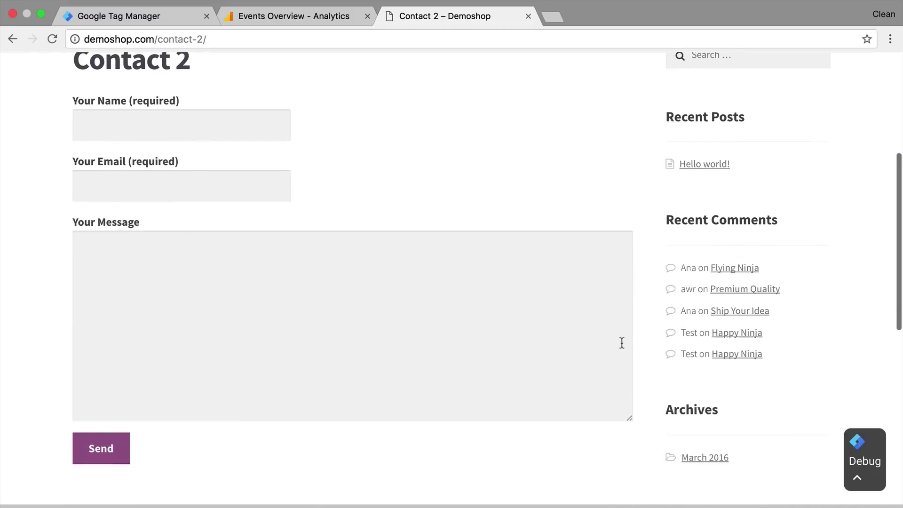
pyautogui.click(144, 126)
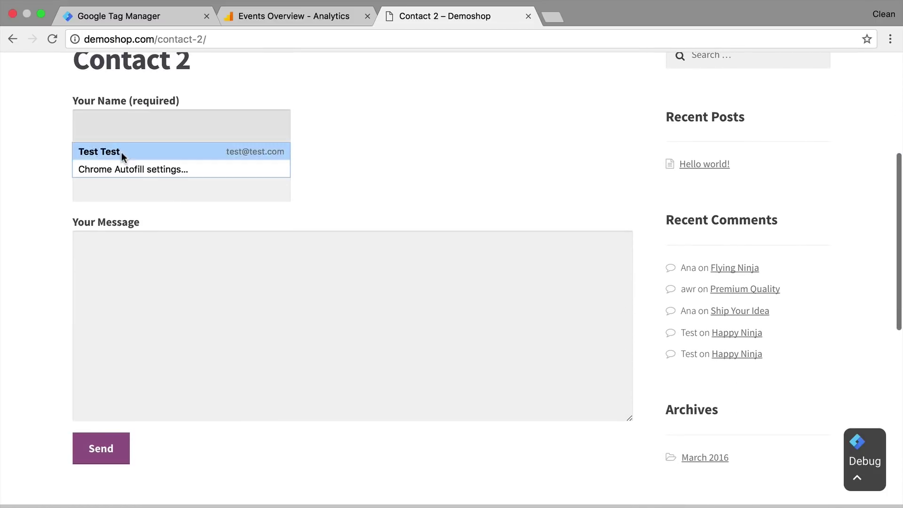
pyautogui.click(121, 151)
pyautogui.click(97, 369)
pyautogui.write('etest')
pyautogui.click(97, 446)
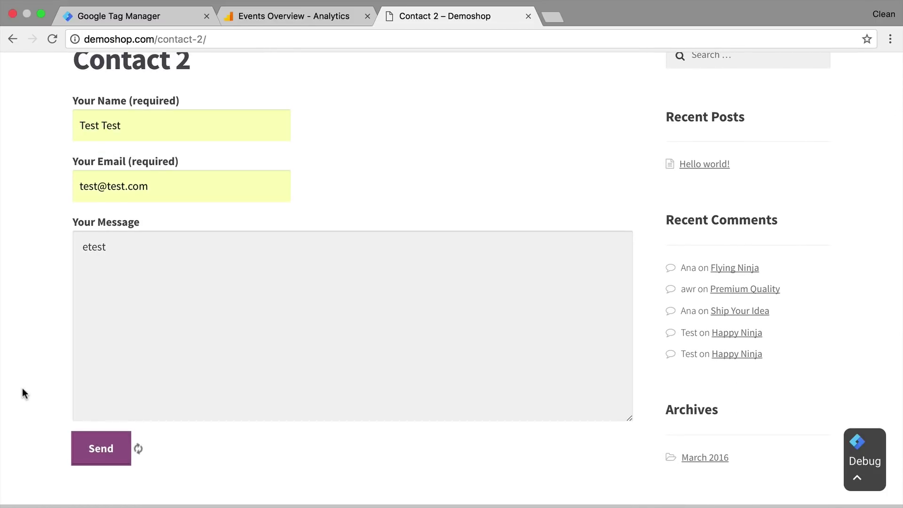
# Send the contact form again with empty fields to get the error message
pyautogui.scroll(-3, 22, 388)
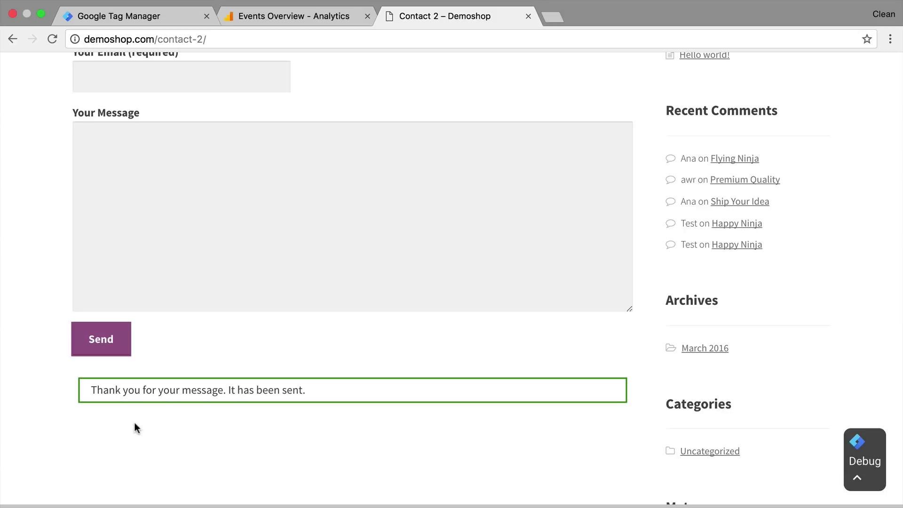
pyautogui.scroll(2, 134, 422)
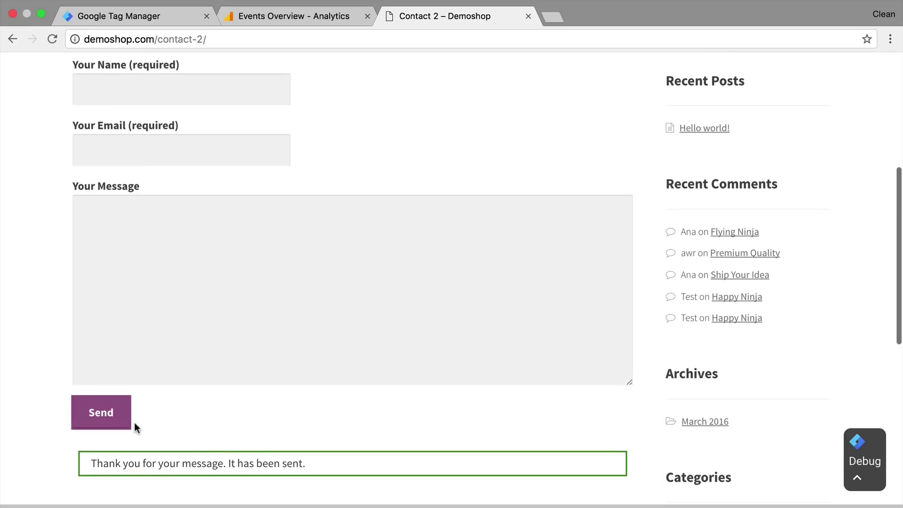
pyautogui.click(96, 420)
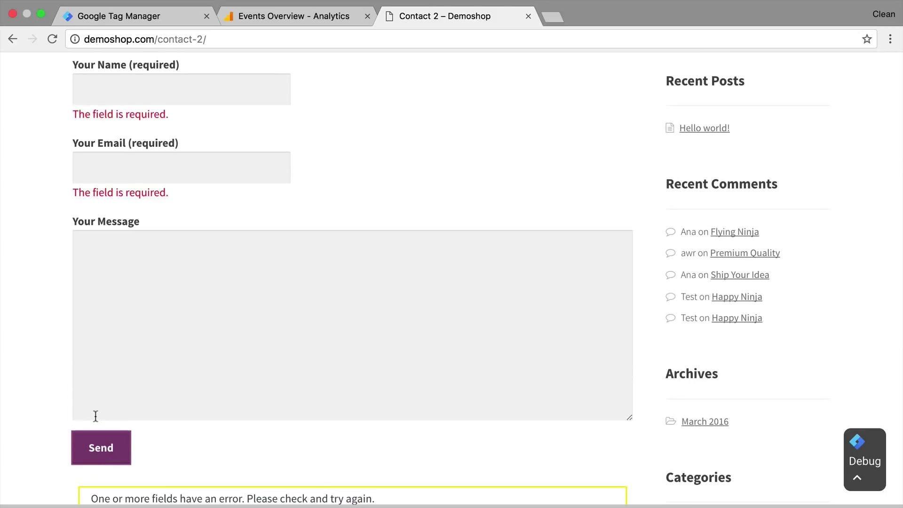
pyautogui.scroll(-4, 135, 125)
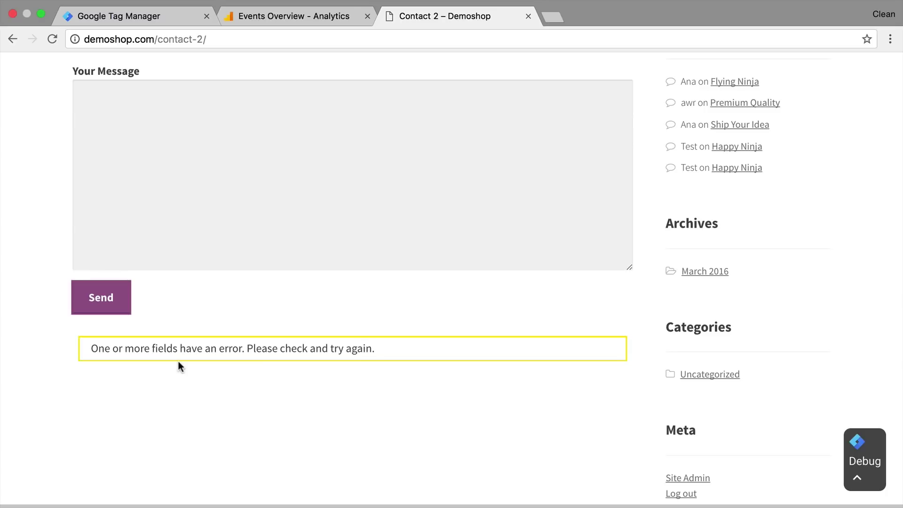
# Create a new Tag Manager trigger of type Element Visibility
pyautogui.click(128, 14)
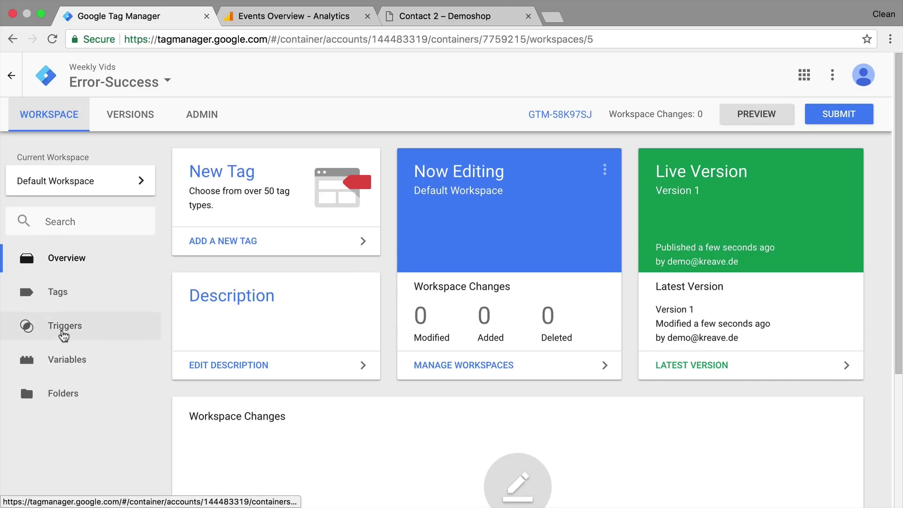
pyautogui.click(63, 335)
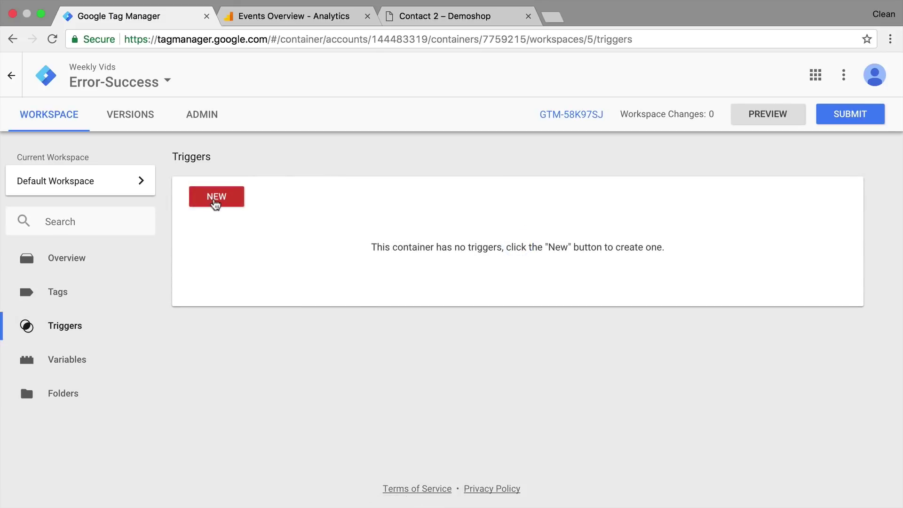
pyautogui.click(214, 203)
pyautogui.click(614, 233)
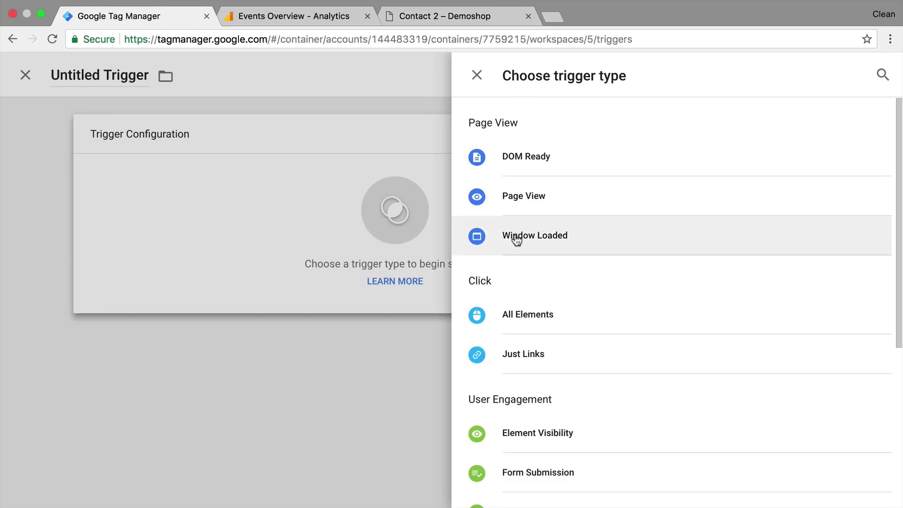
pyautogui.scroll(-3, 497, 442)
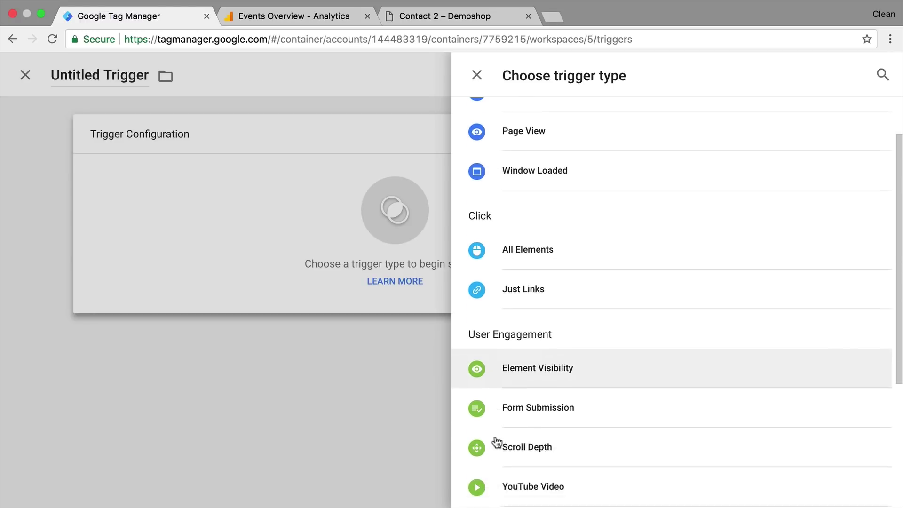
pyautogui.click(555, 360)
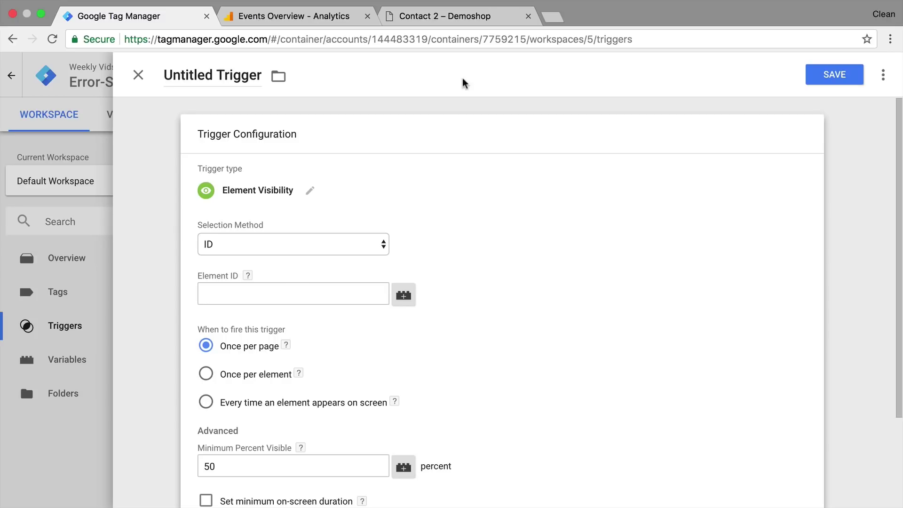
# Inspect the Demoshop form's error message to reveal its wpcf7-validation-errors div in DevTools
pyautogui.click(492, 19)
pyautogui.scroll(2, 486, 121)
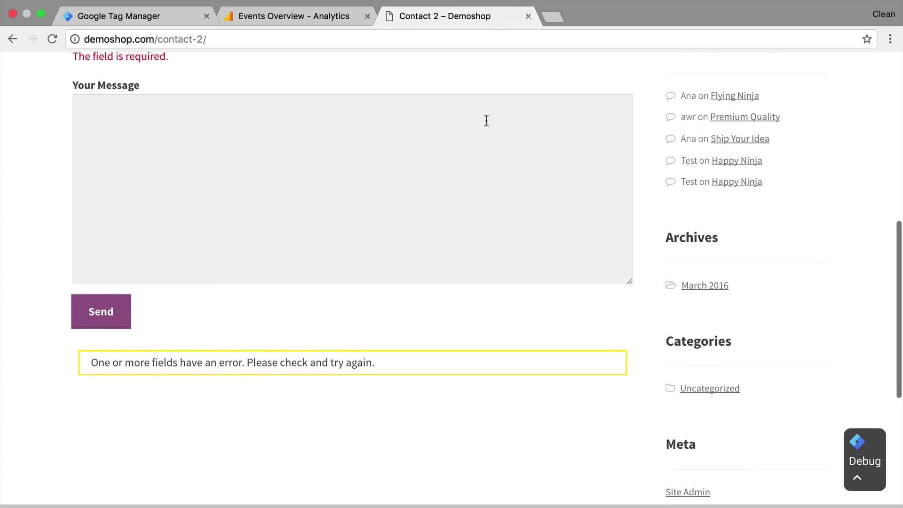
pyautogui.scroll(5, 486, 121)
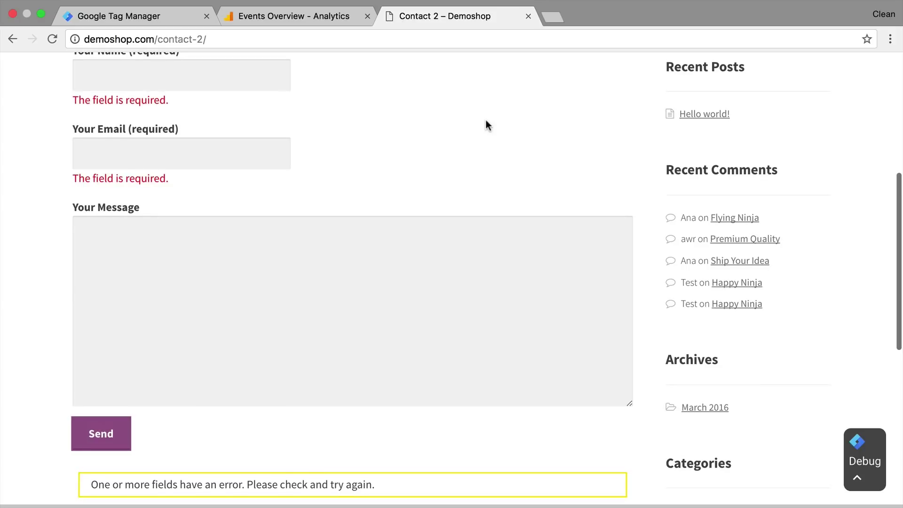
pyautogui.scroll(1, 488, 124)
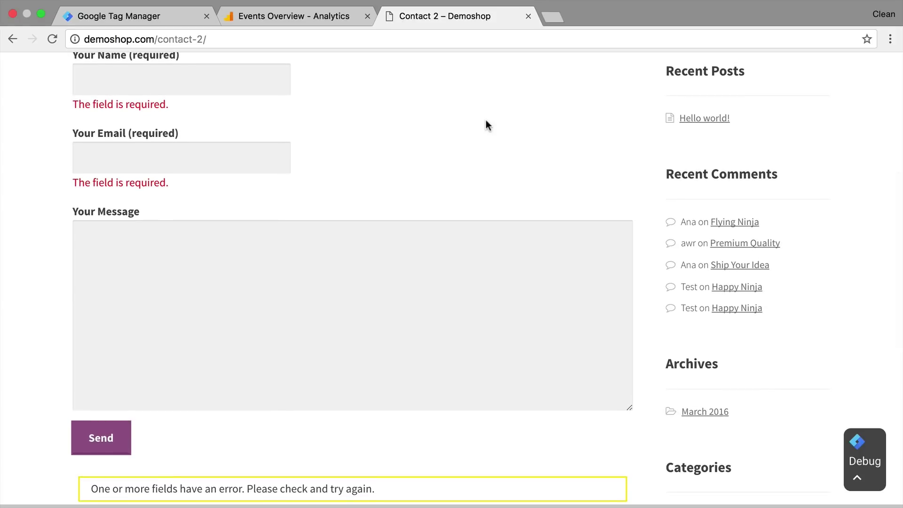
pyautogui.scroll(-3, 488, 124)
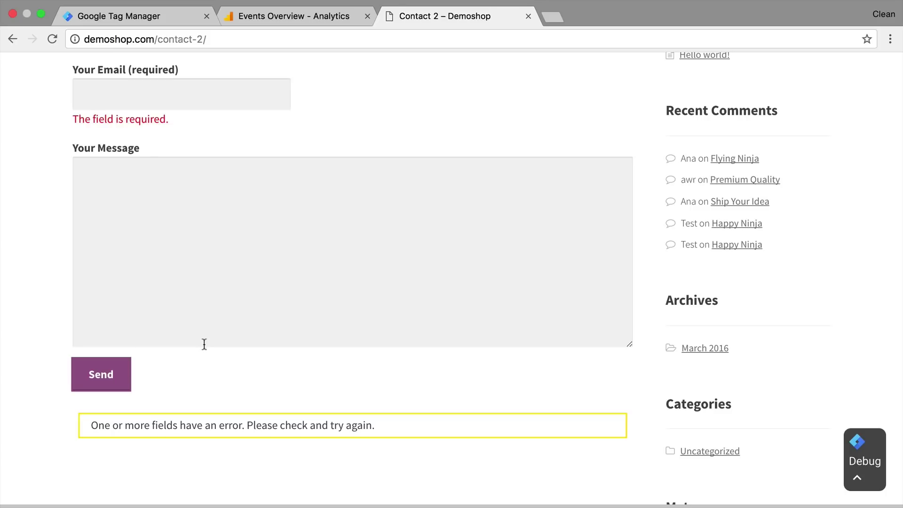
pyautogui.rightClick(169, 426)
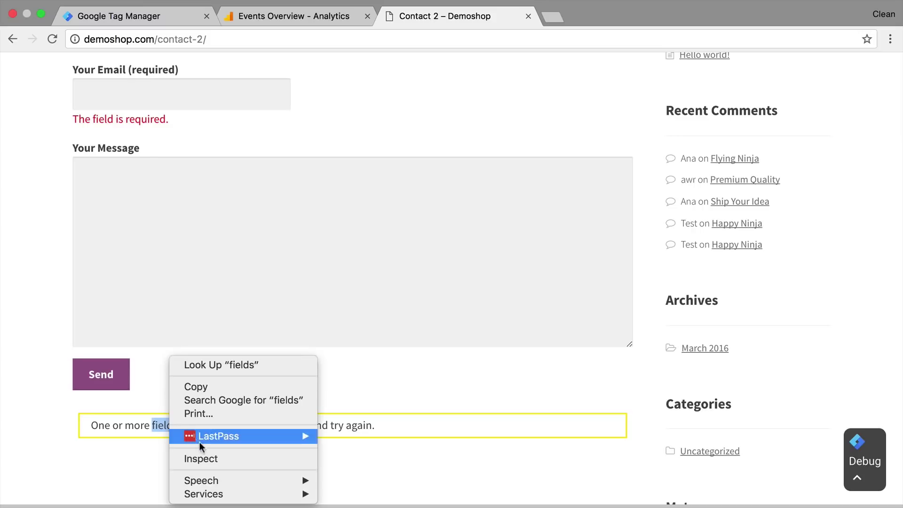
pyautogui.click(206, 460)
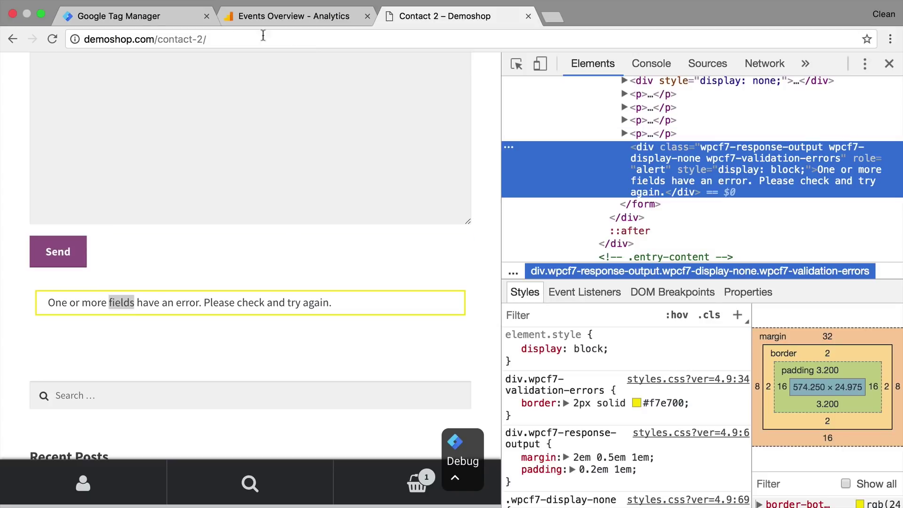
# Change the Element Visibility trigger's selection method from ID to CSS Selector
pyautogui.click(157, 17)
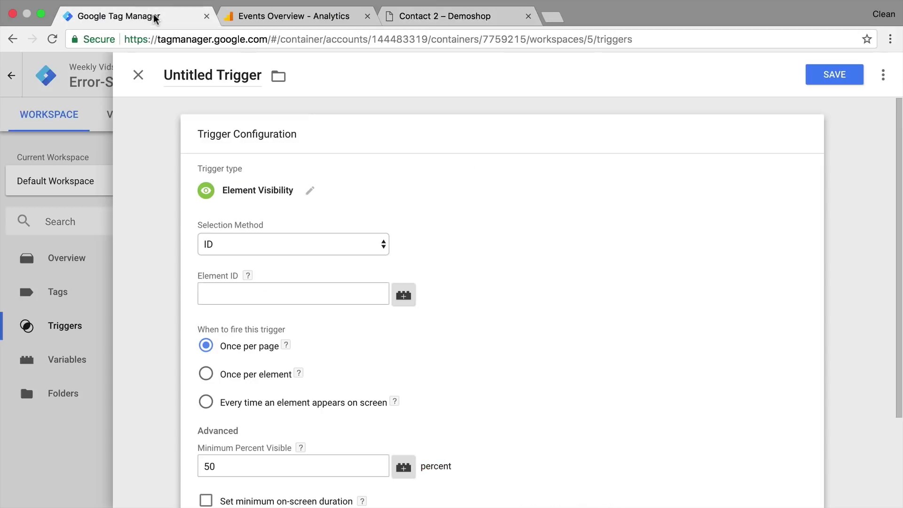
pyautogui.click(301, 244)
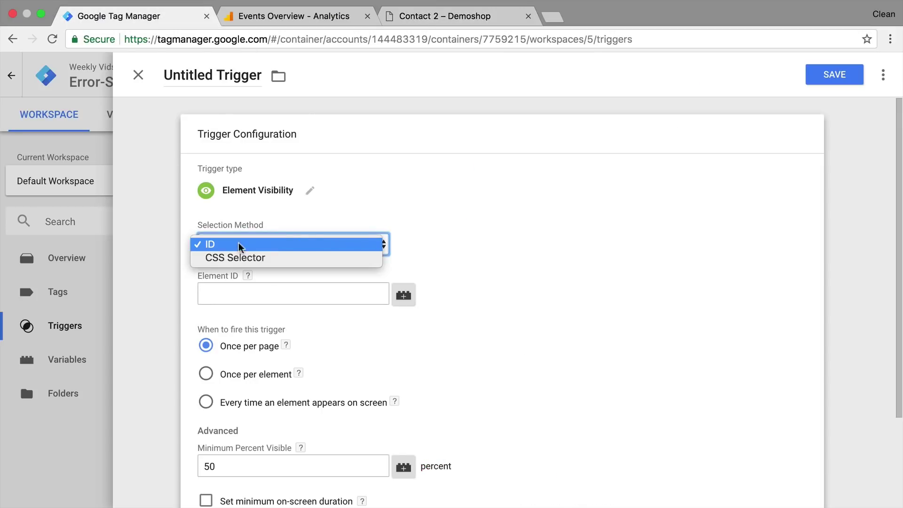
pyautogui.click(219, 260)
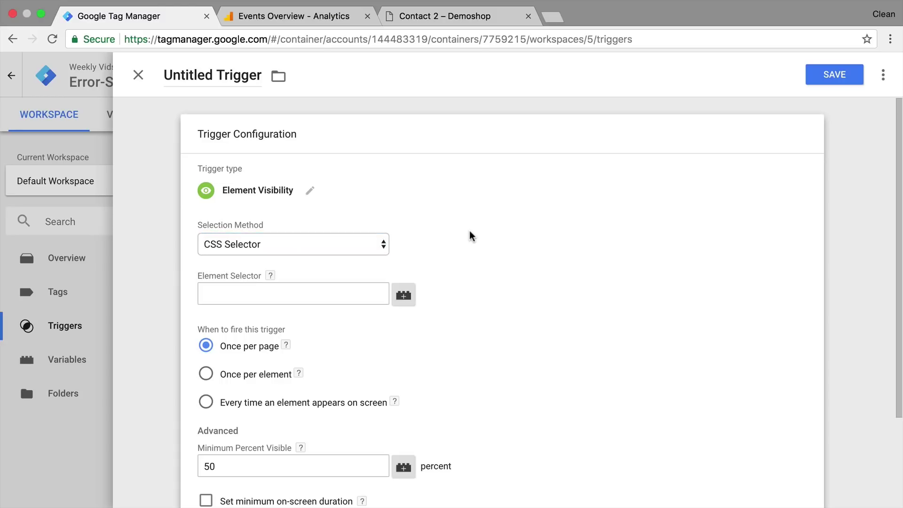
pyautogui.click(451, 18)
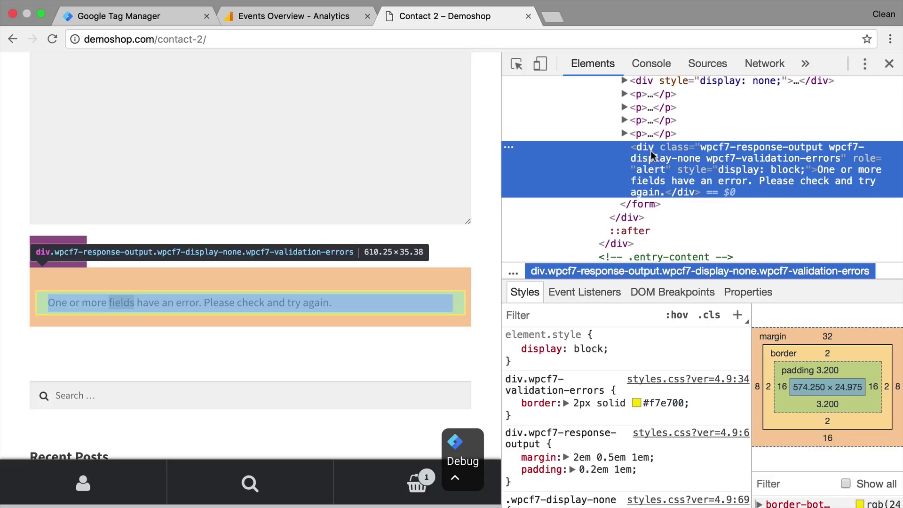
# Begin a document.querySelectorAll('') command in the DevTools Console
pyautogui.click(649, 65)
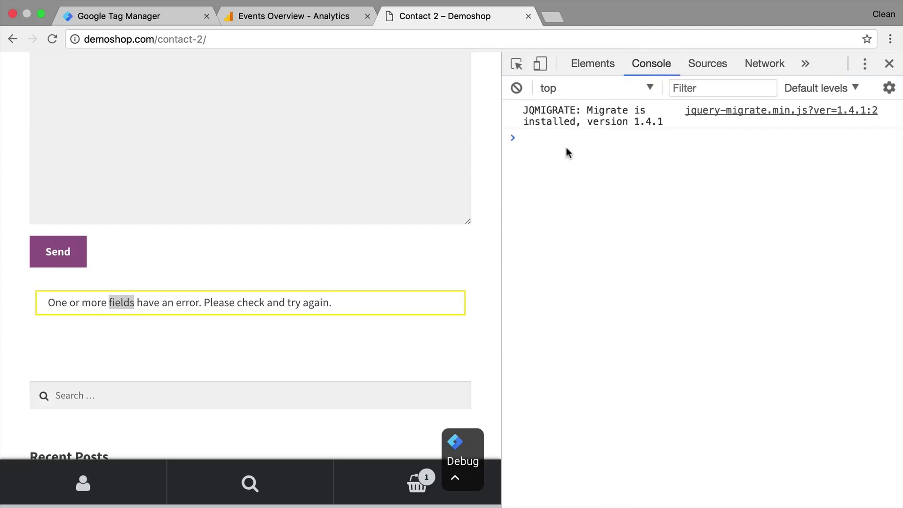
pyautogui.write('documen')
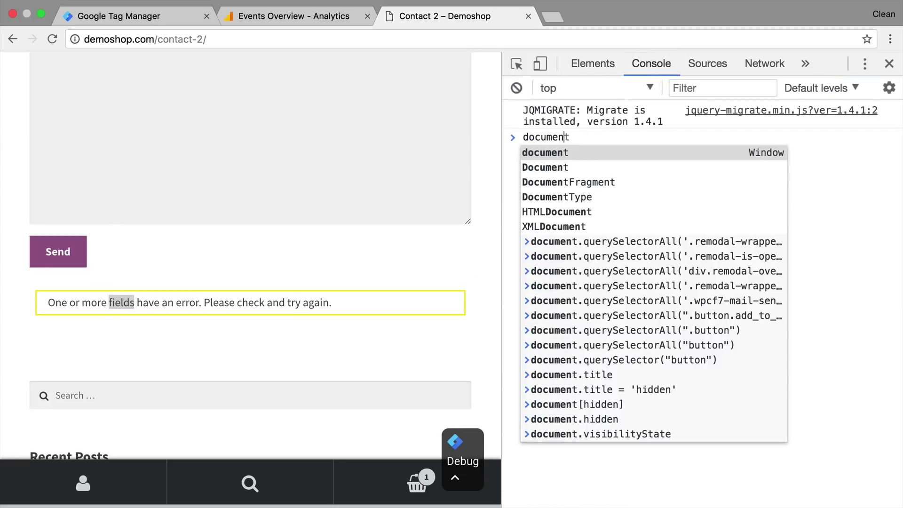
pyautogui.write('t.querySele')
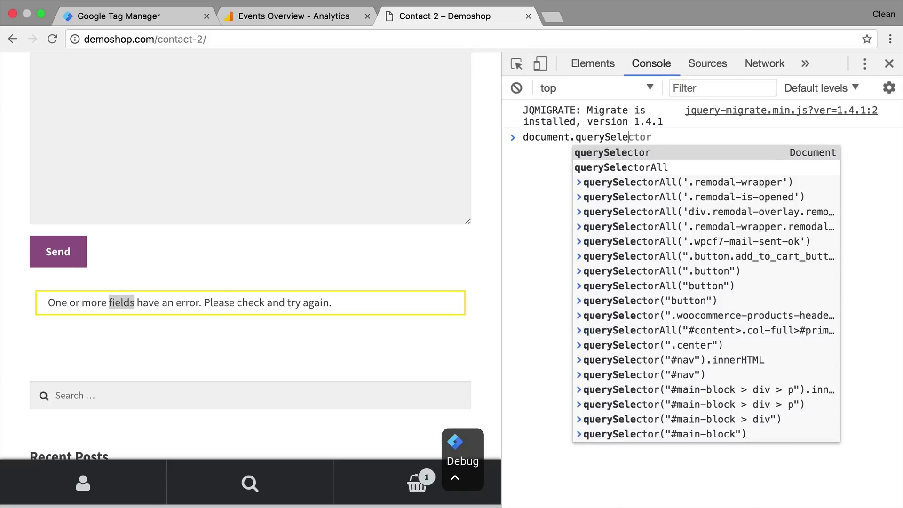
pyautogui.press('Down')
pyautogui.press('Tab')
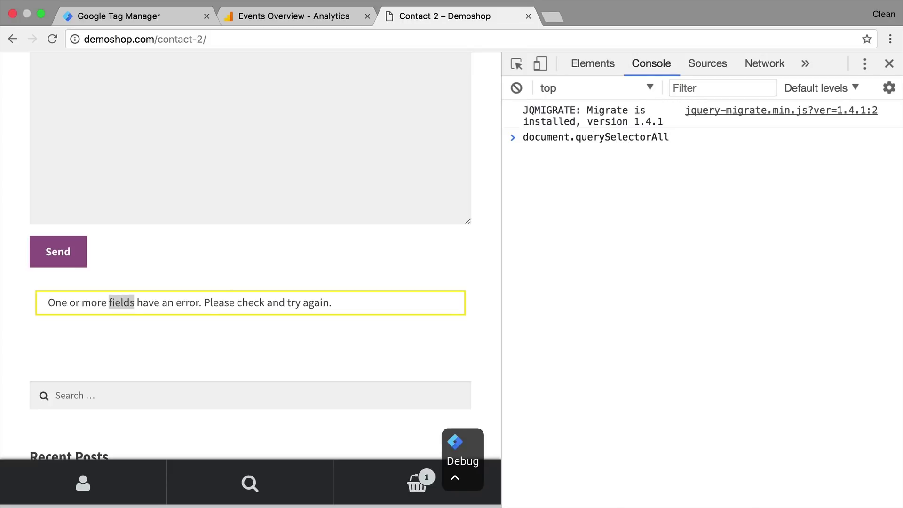
pyautogui.write('()')
pyautogui.write("'")
# Take the wpcf7-validation-errors class from the div and run querySelectorAll('.wpcf7-validation-errors')
pyautogui.click(591, 69)
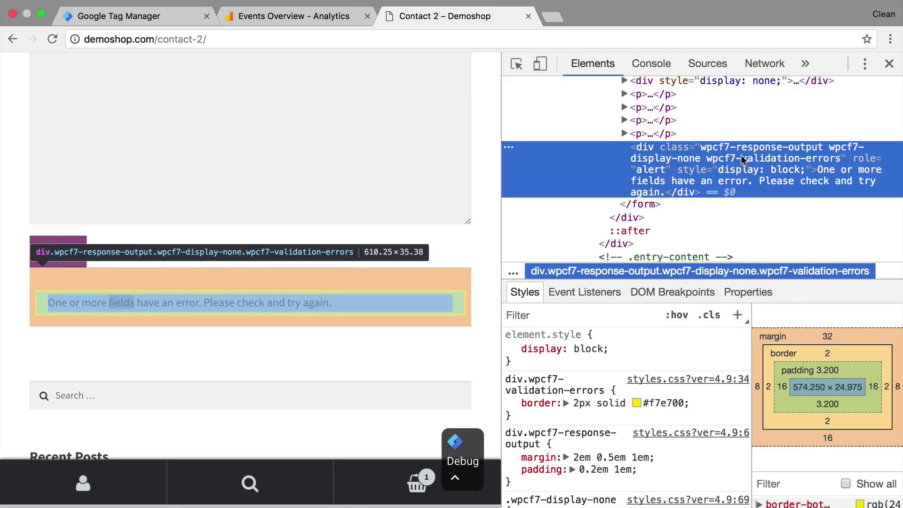
pyautogui.doubleClick(741, 157)
pyautogui.doubleClick(739, 157)
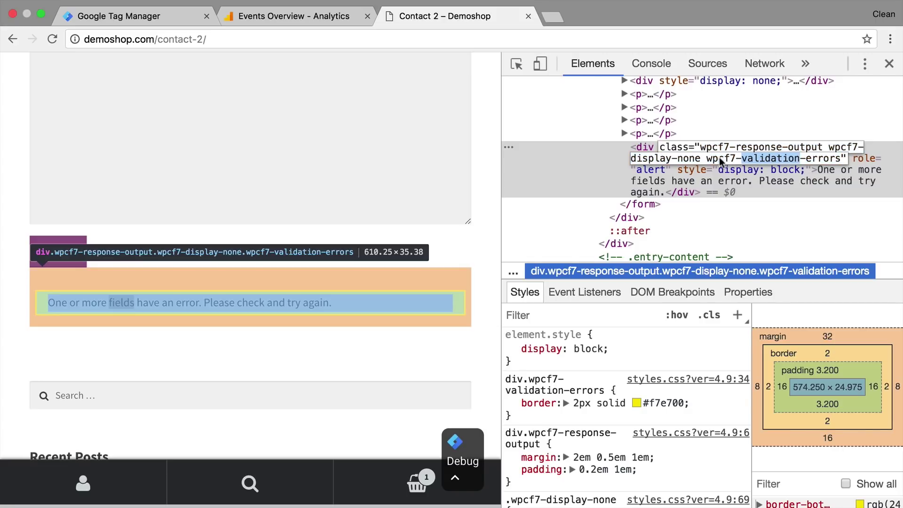
pyautogui.moveTo(706, 158); pyautogui.dragTo(841, 158)
pyautogui.click(651, 64)
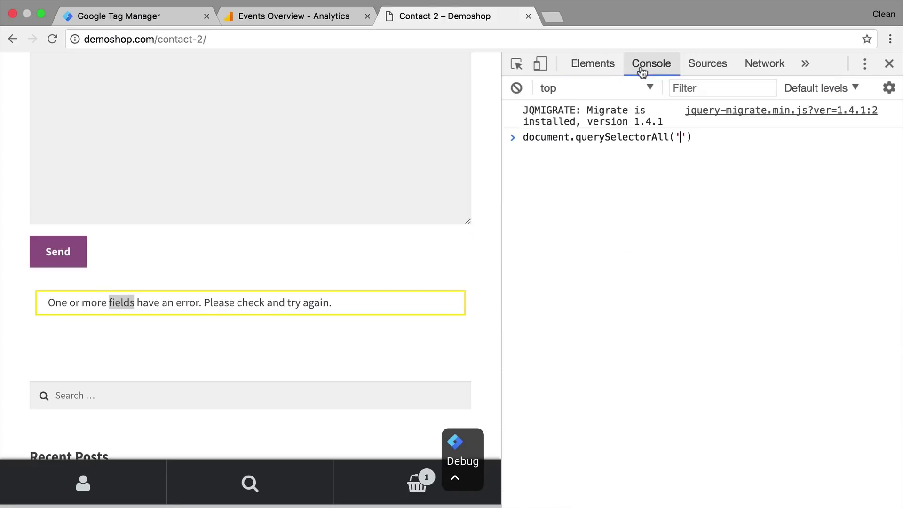
pyautogui.click(682, 142)
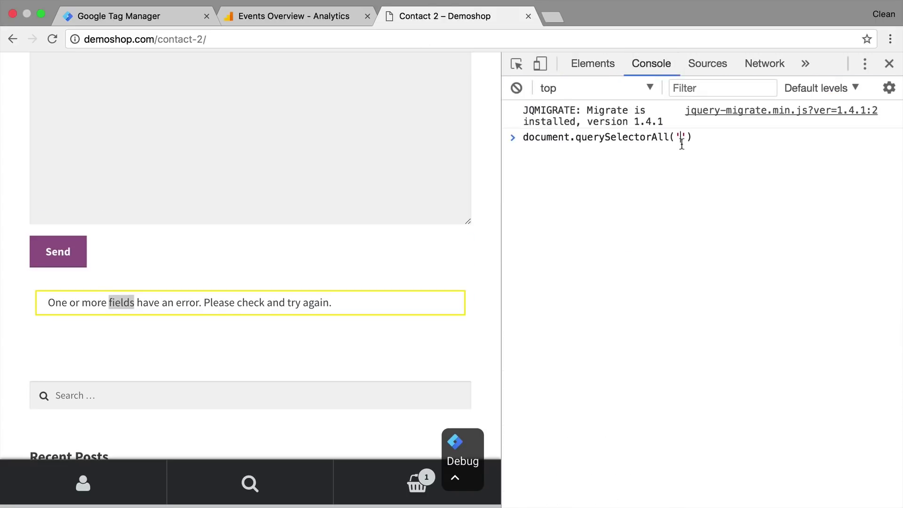
pyautogui.write('.wpcf7-validation-errors')
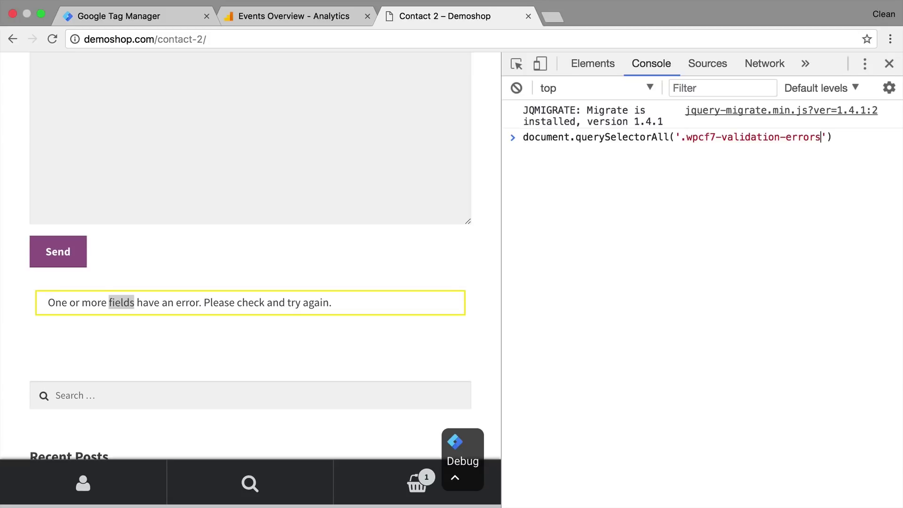
pyautogui.press('Return')
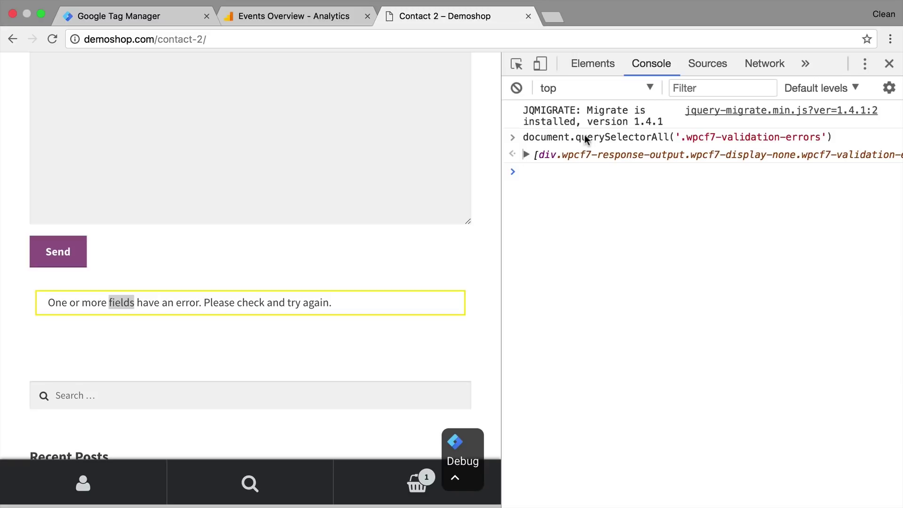
# Expand the single match, reload the page, and rerun the query to get an empty list
pyautogui.click(528, 154)
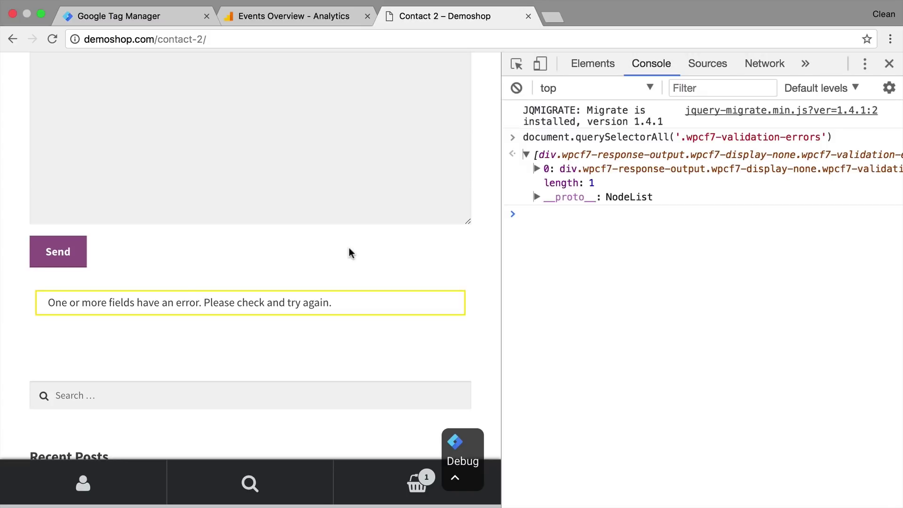
pyautogui.click(55, 43)
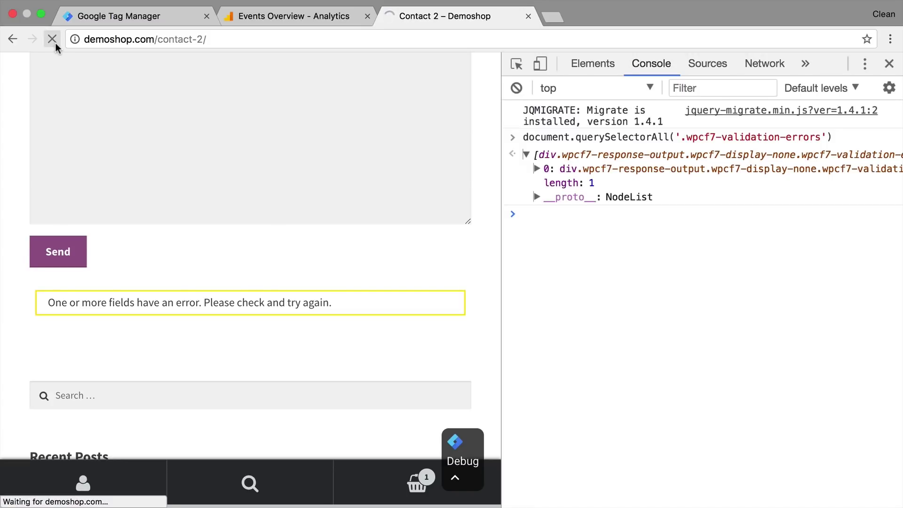
pyautogui.click(608, 141)
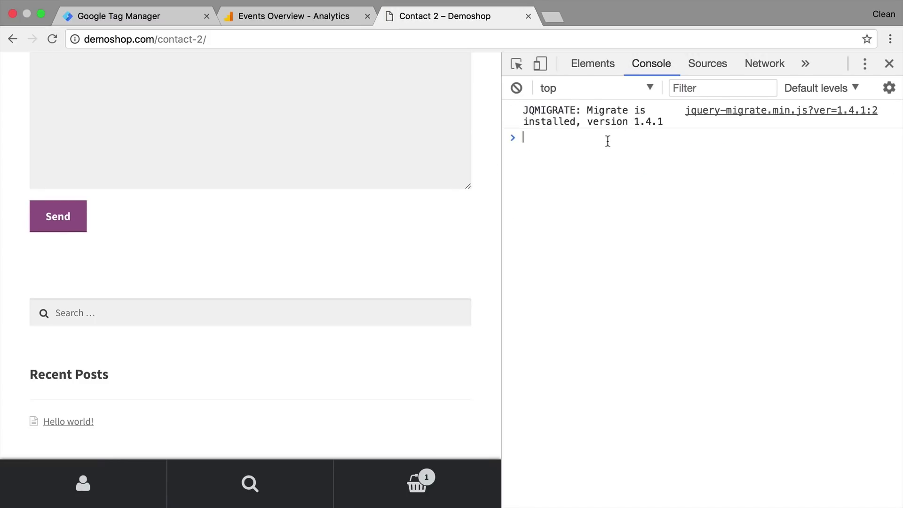
pyautogui.press('Up')
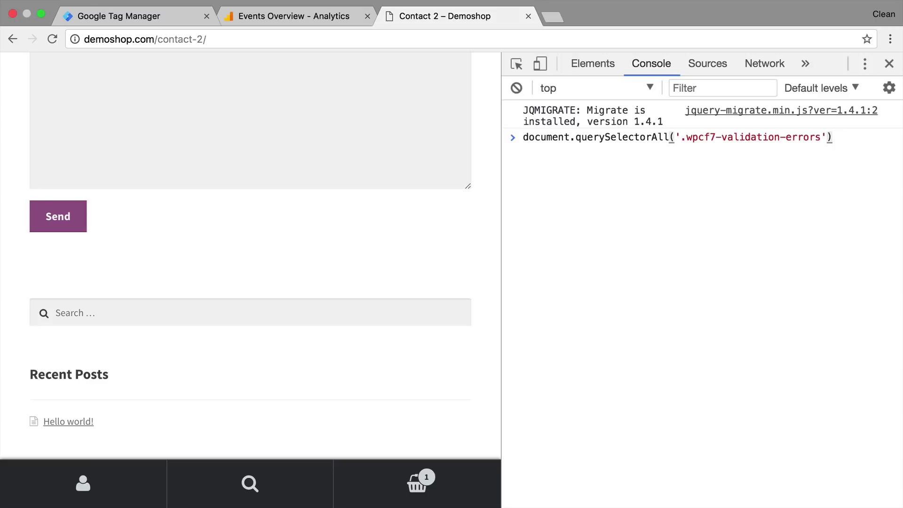
pyautogui.press('Return')
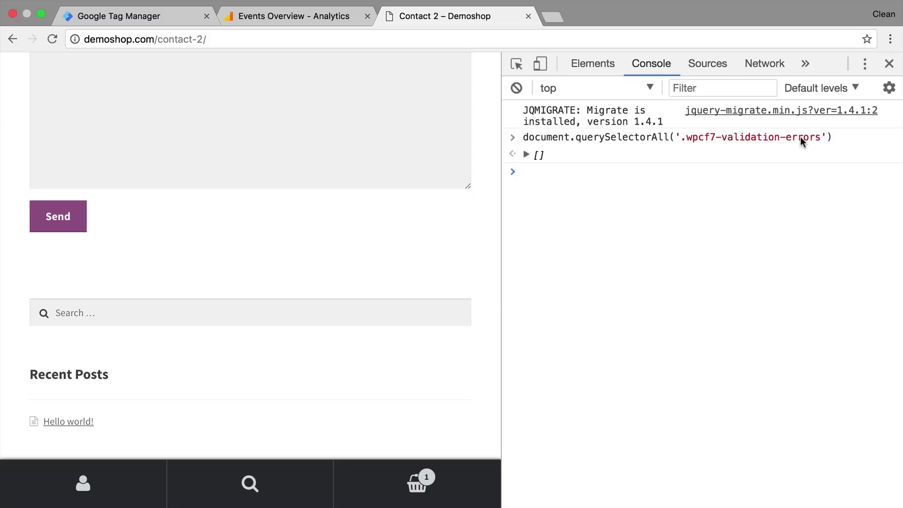
pyautogui.scroll(5, 352, 207)
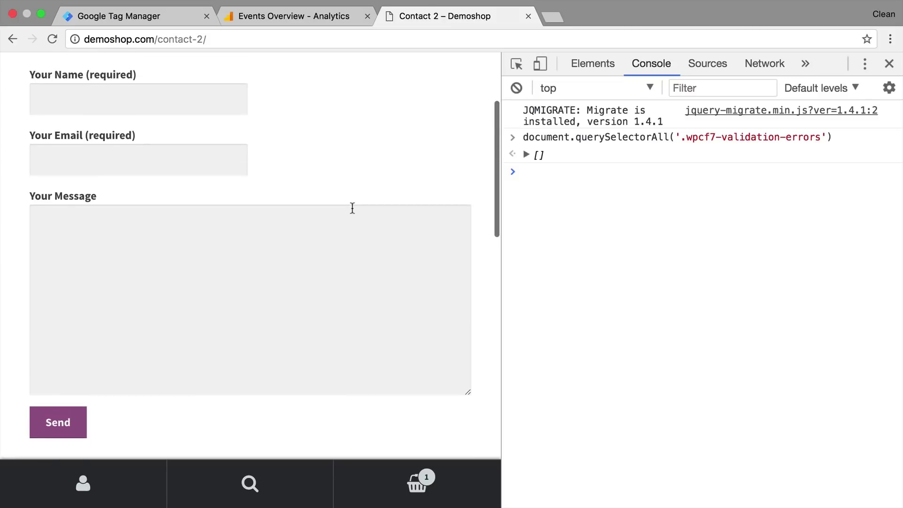
pyautogui.scroll(-5, 353, 208)
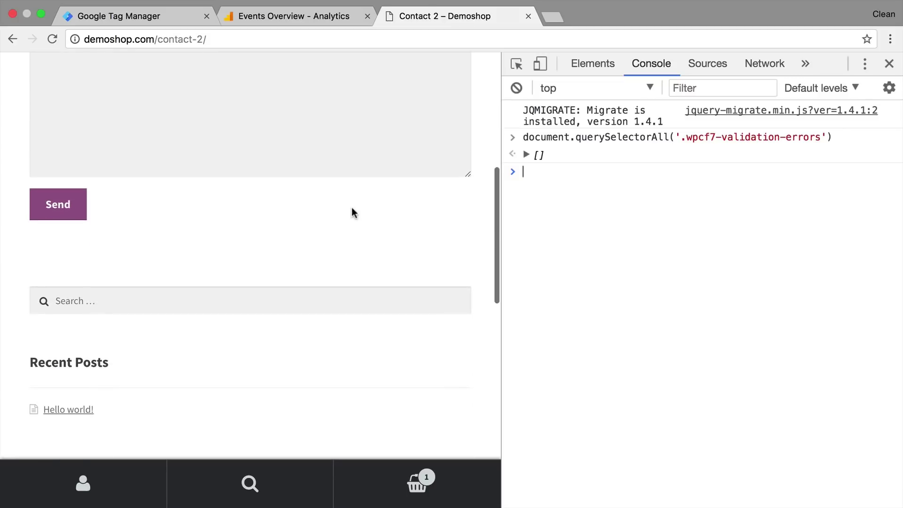
pyautogui.click(554, 225)
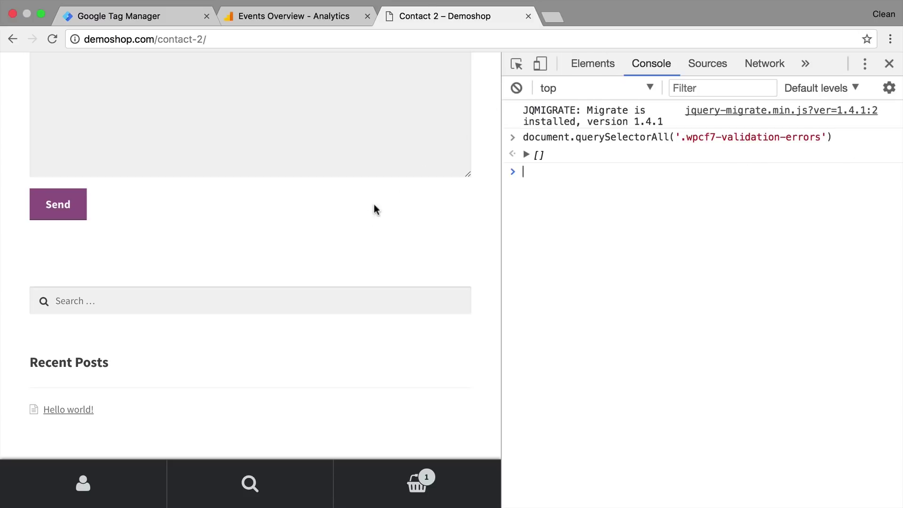
pyautogui.scroll(5, 370, 213)
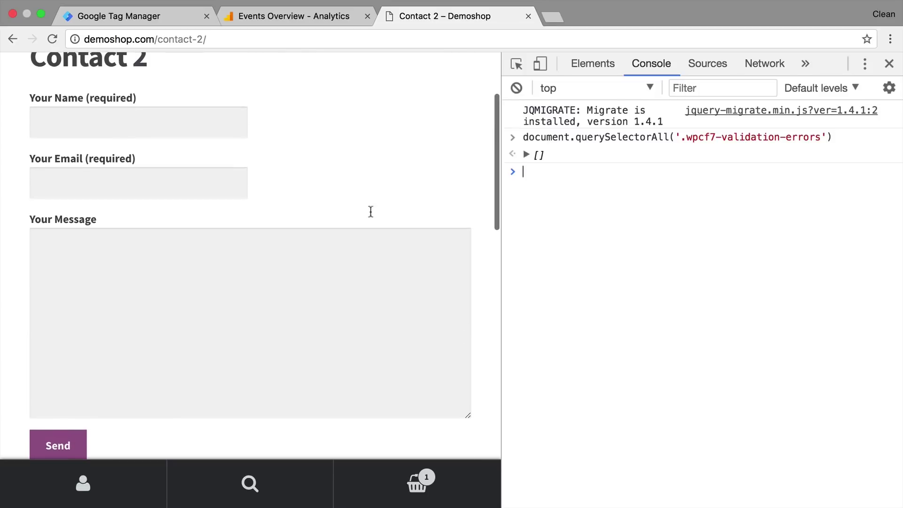
pyautogui.scroll(-3, 371, 213)
# Submit the empty form and rerun the wpcf7-validation-errors query in the Console
pyautogui.click(75, 332)
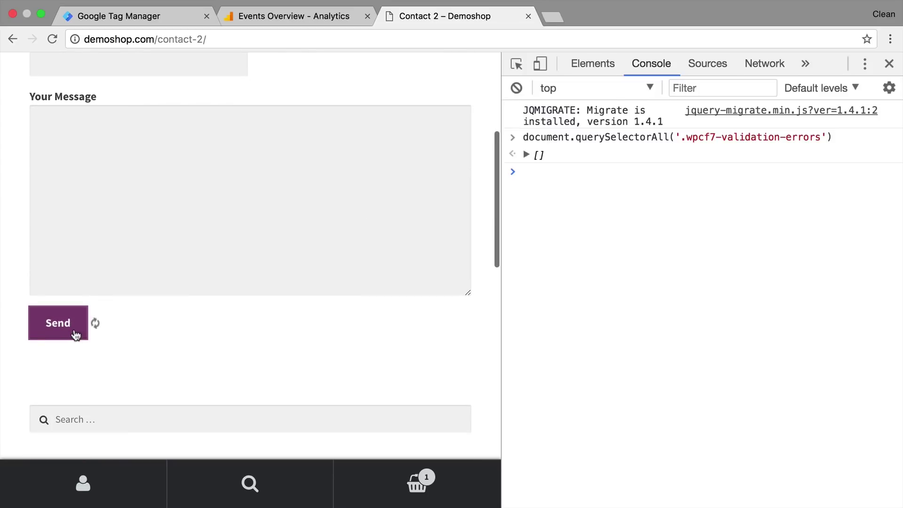
pyautogui.click(705, 233)
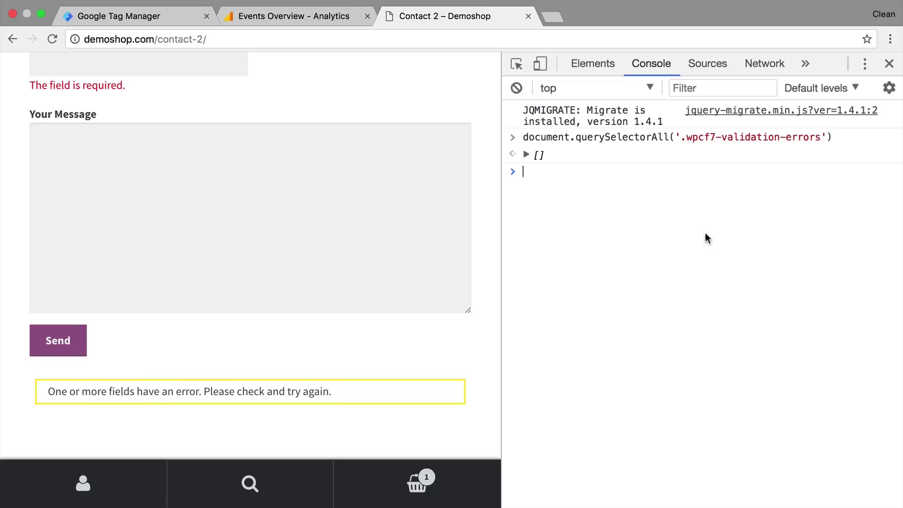
pyautogui.press('Up')
pyautogui.press('Return')
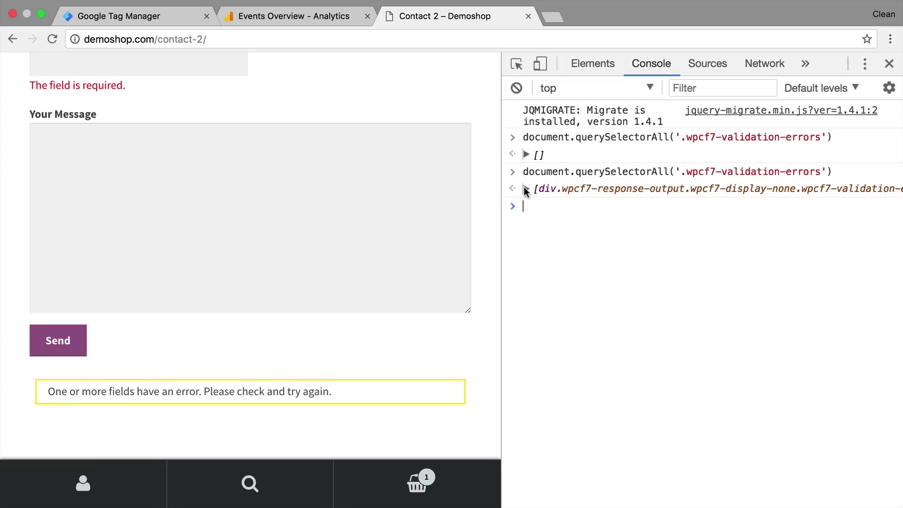
# Change the query to '.wpcf7-response-output', run it, and expand the single matching div
pyautogui.click(572, 71)
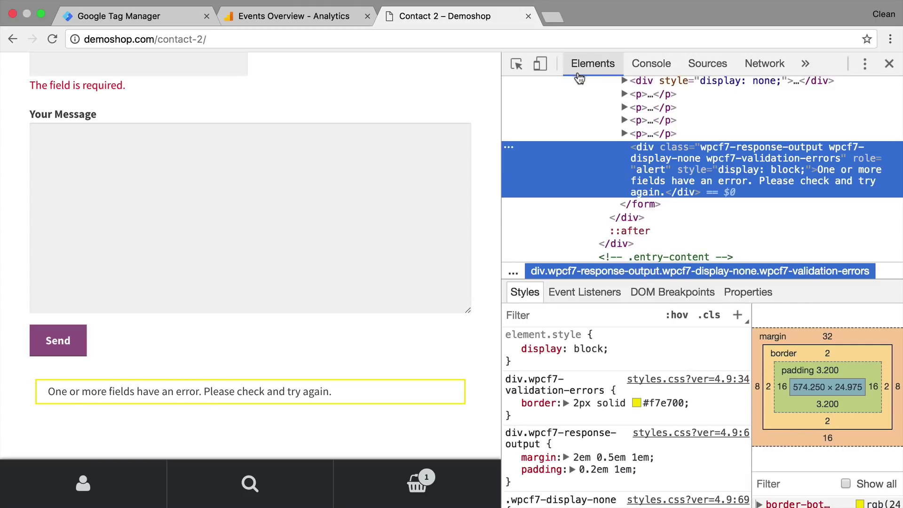
pyautogui.doubleClick(723, 148)
pyautogui.moveTo(822, 149); pyautogui.dragTo(703, 149)
pyautogui.press('super+c')
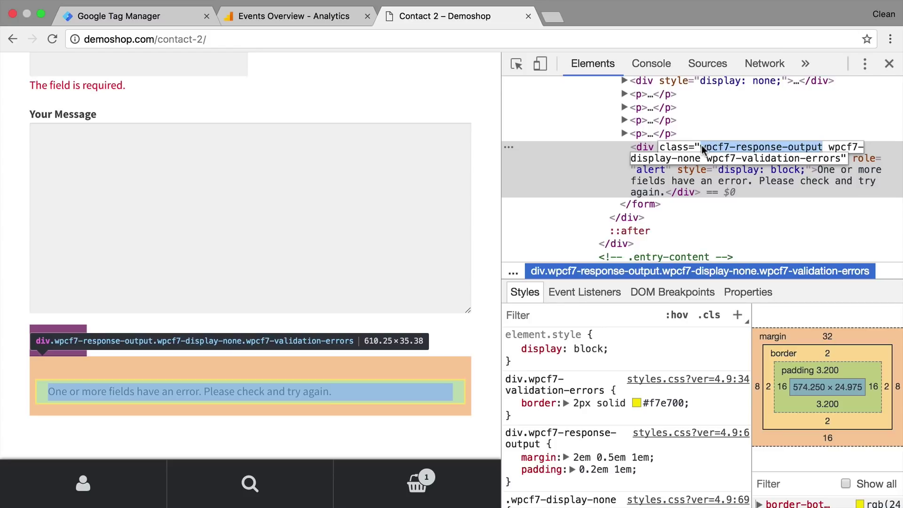
pyautogui.click(650, 64)
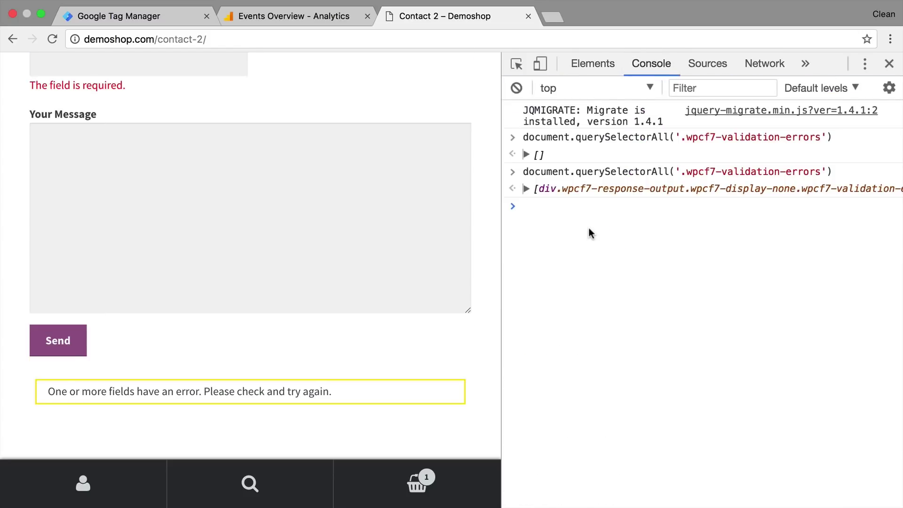
pyautogui.press('Up')
pyautogui.moveTo(685, 206); pyautogui.dragTo(819, 207)
pyautogui.write('wpcf7-response-output')
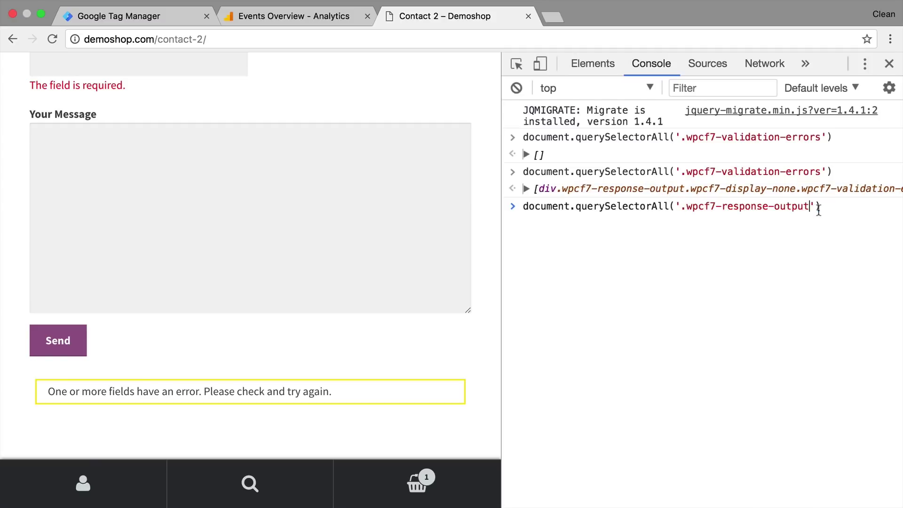
pyautogui.press('Return')
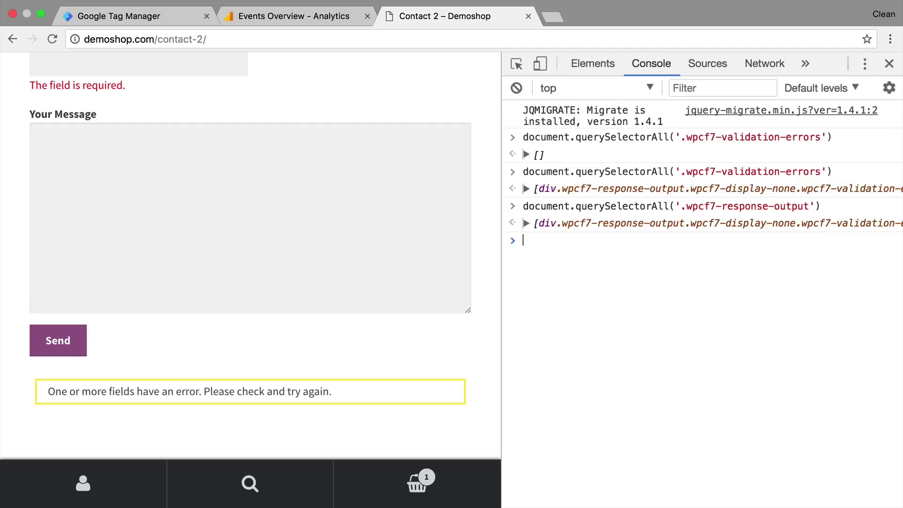
pyautogui.click(526, 223)
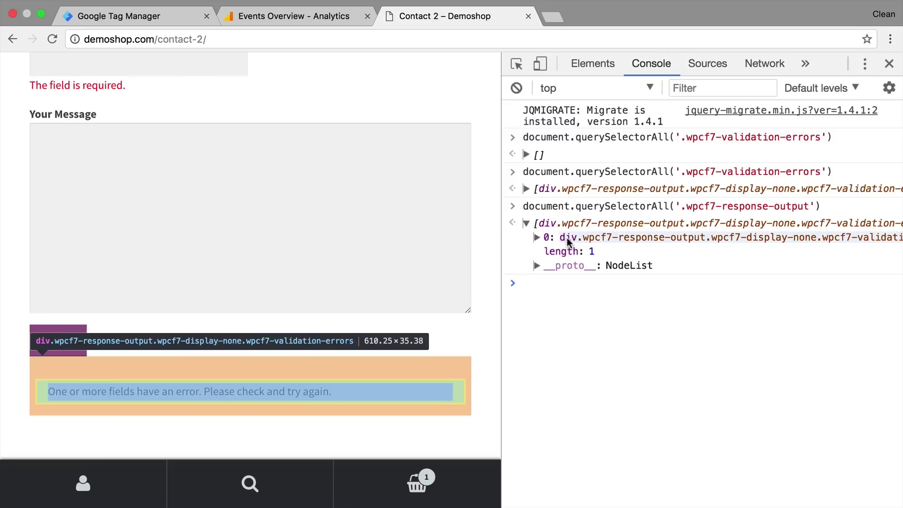
# Reload the page and run the '.wpcf7-response-output' query before submitting, matching a hidden div
pyautogui.press('super+r')
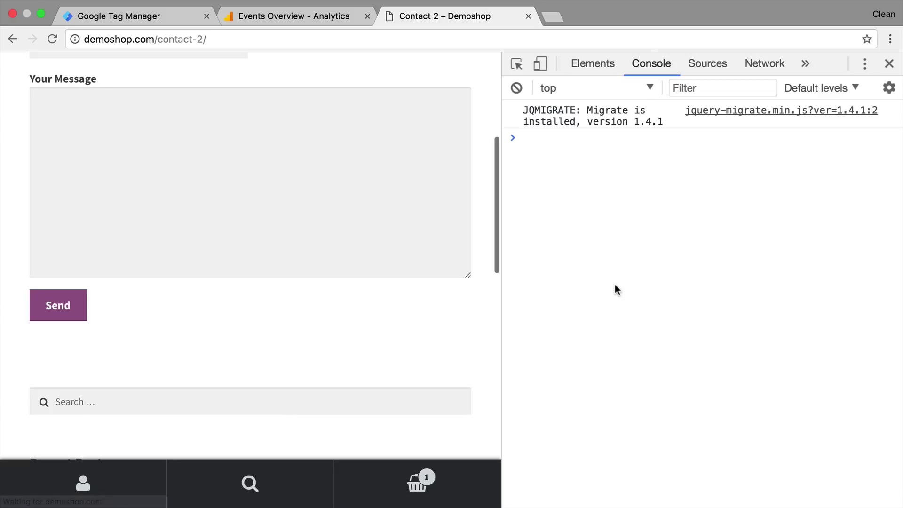
pyautogui.click(616, 288)
pyautogui.press('Up')
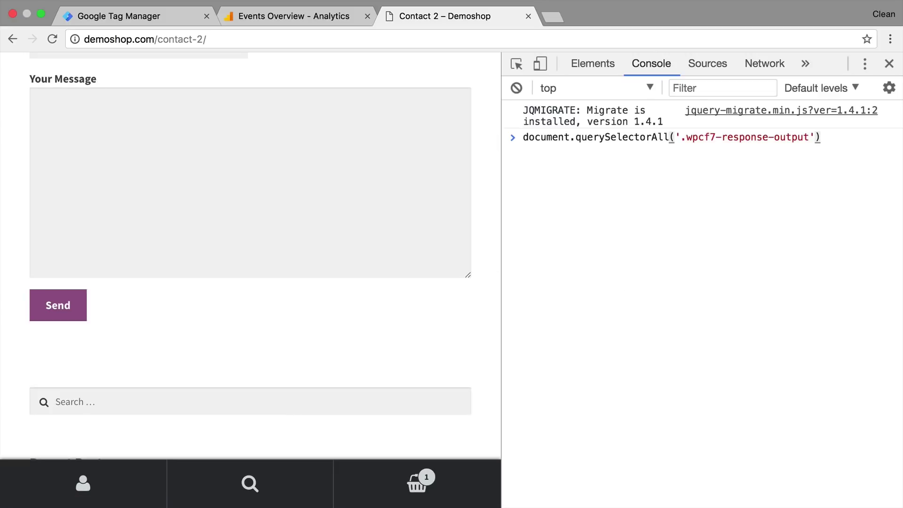
pyautogui.press('Return')
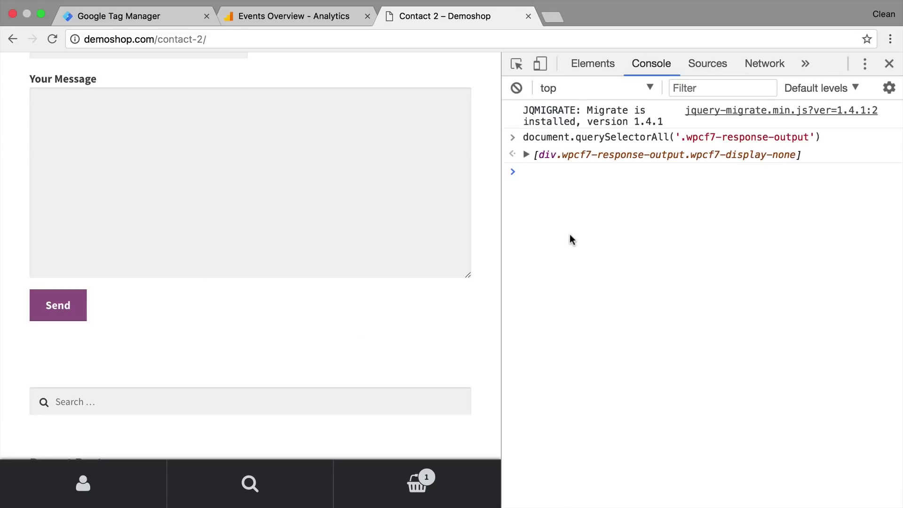
# Submit the empty form, rerun the response-output query, and expand its matching element
pyautogui.click(56, 307)
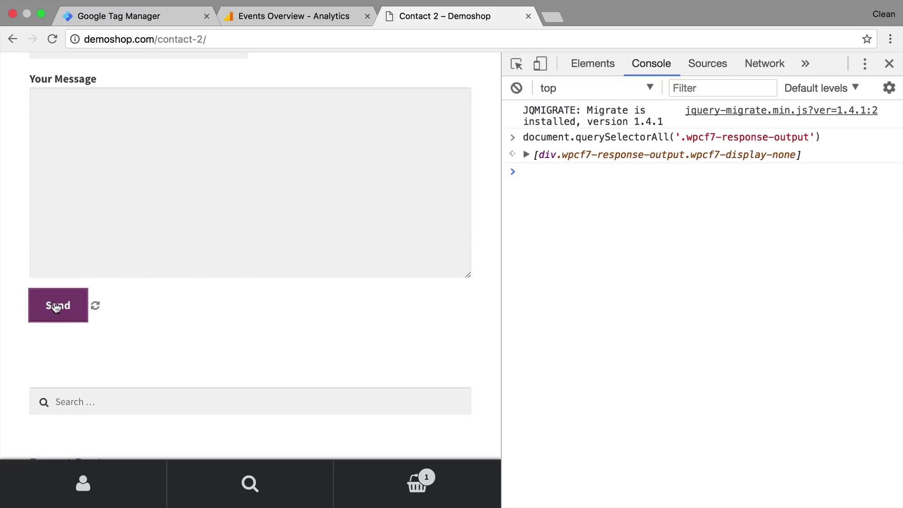
pyautogui.click(676, 218)
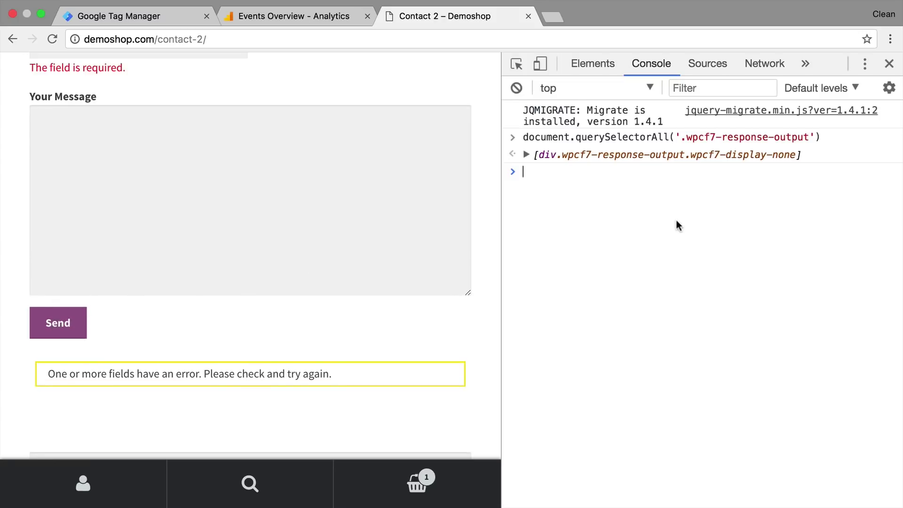
pyautogui.press('Up')
pyautogui.press('Return')
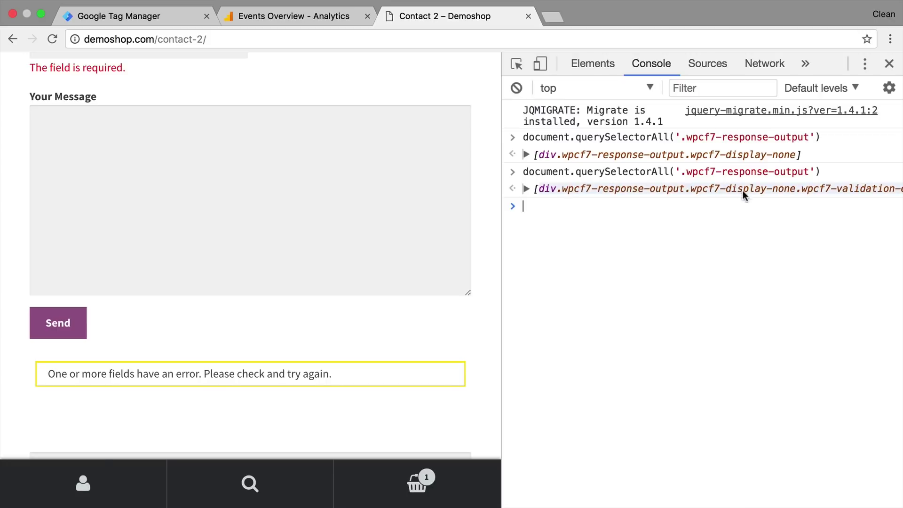
pyautogui.click(525, 189)
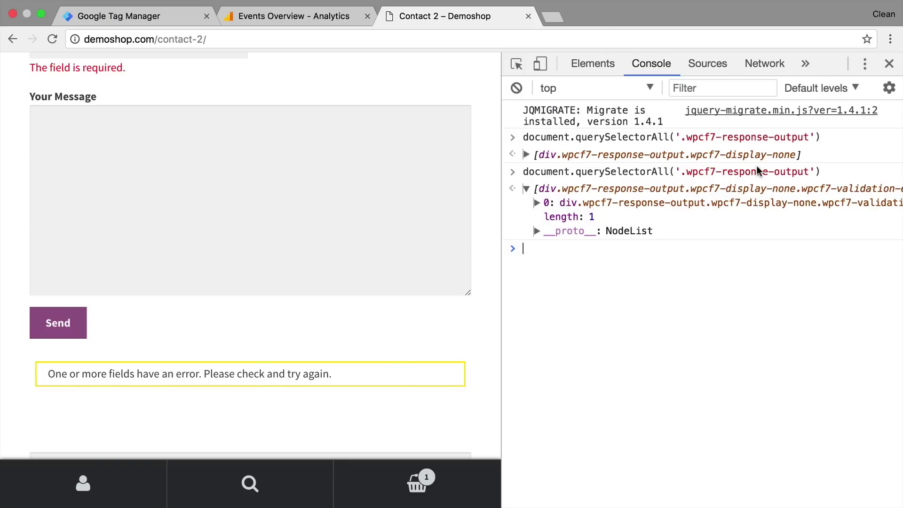
# Set the trigger's Element Selector to '.wpcf7-response-output'
pyautogui.click(180, 20)
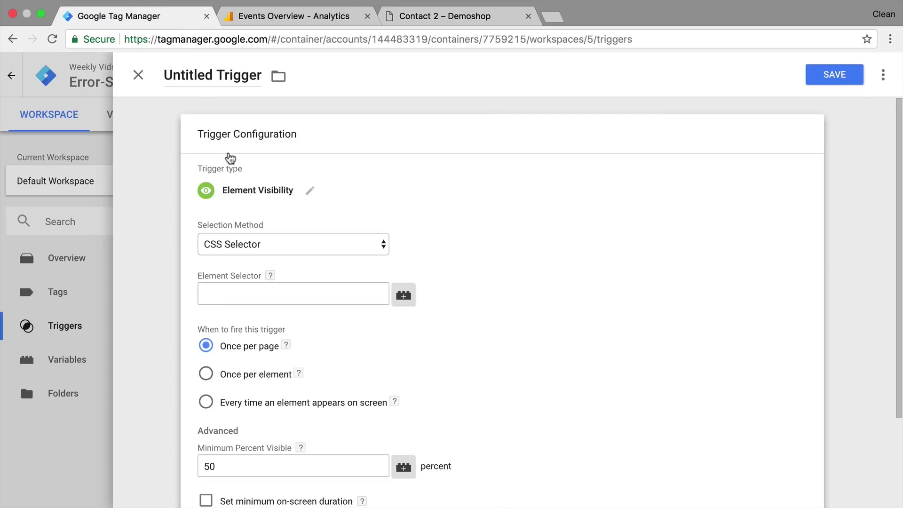
pyautogui.click(213, 297)
pyautogui.write('.')
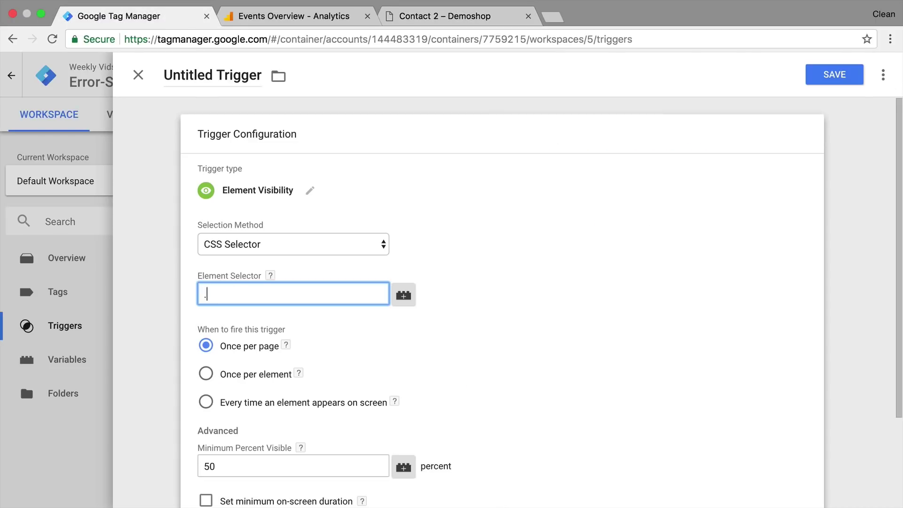
pyautogui.press('super+v')
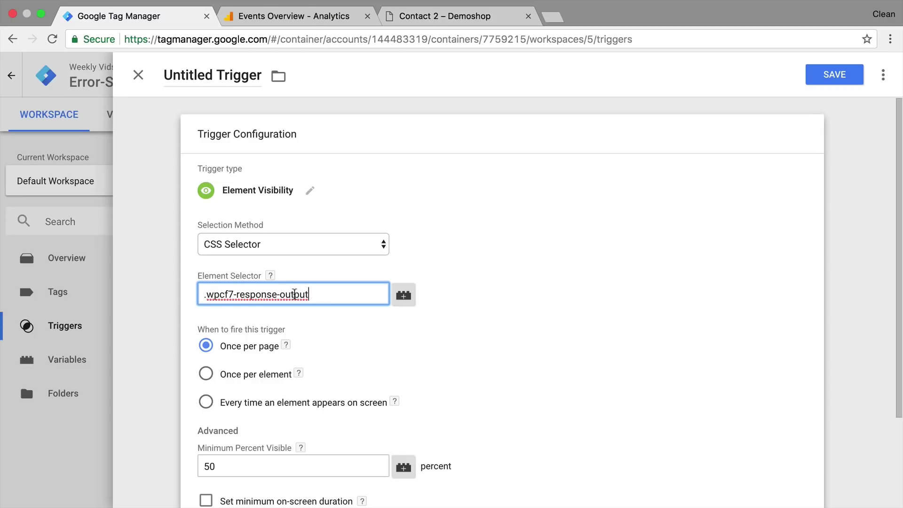
pyautogui.click(157, 299)
# Make the trigger fire every time an element appears on screen
pyautogui.scroll(-3, 159, 299)
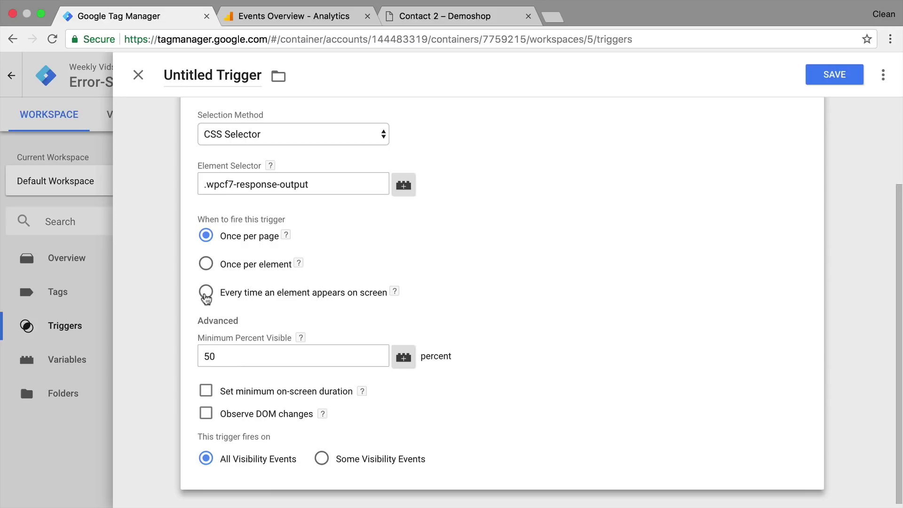
pyautogui.click(206, 297)
pyautogui.scroll(-1, 185, 316)
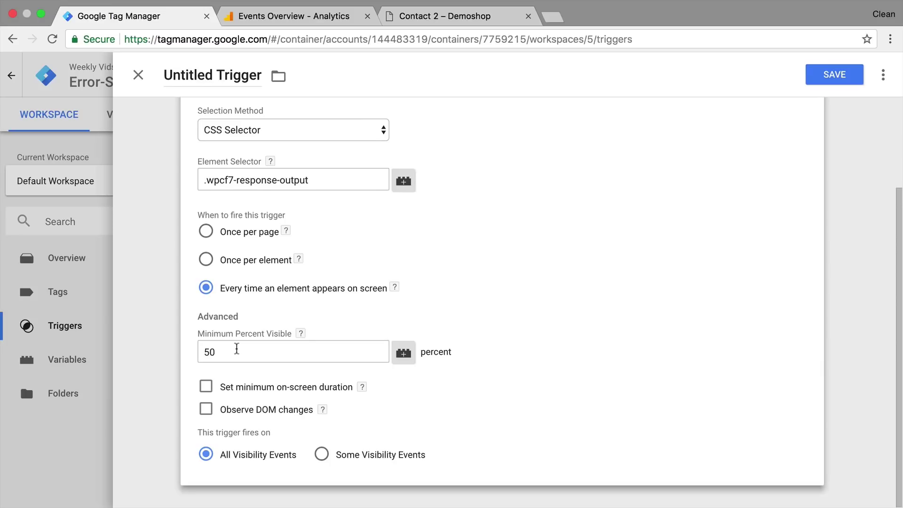
pyautogui.click(493, 12)
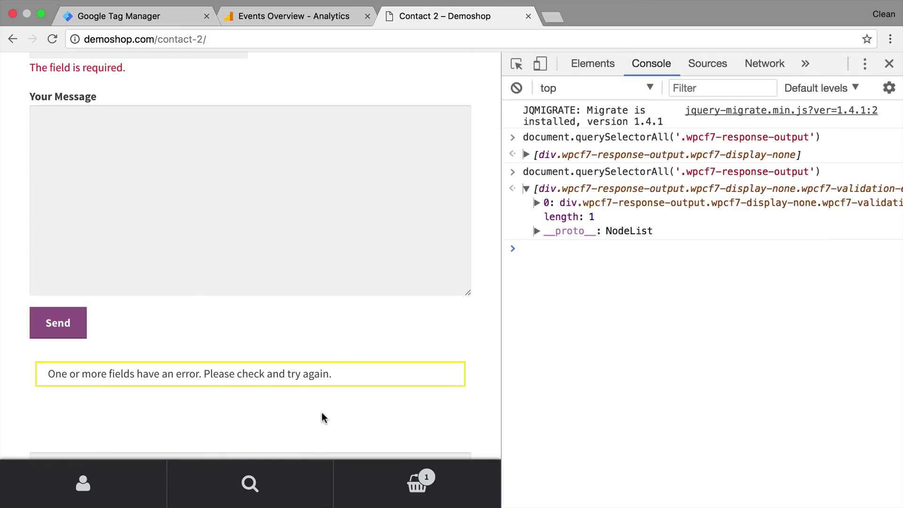
# Leave minimum on-screen duration unchecked and enable Observe DOM changes on the trigger
pyautogui.click(165, 20)
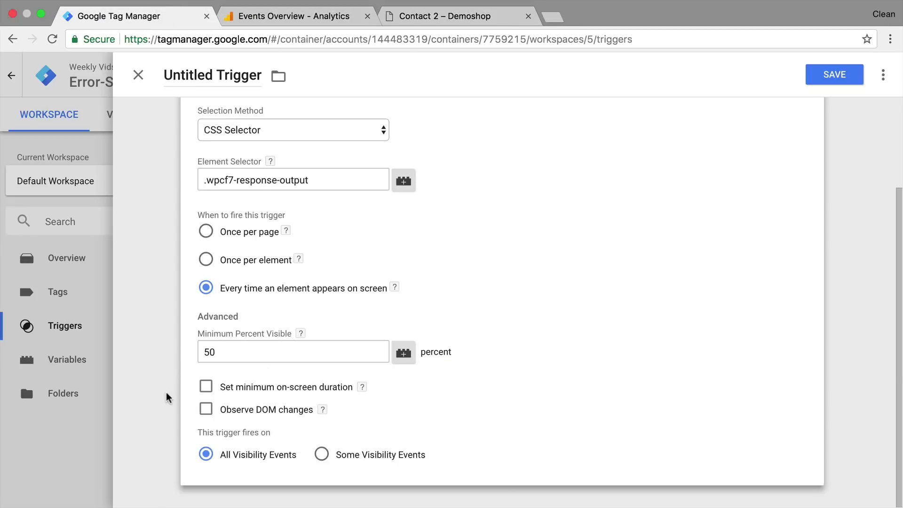
pyautogui.scroll(1, 169, 398)
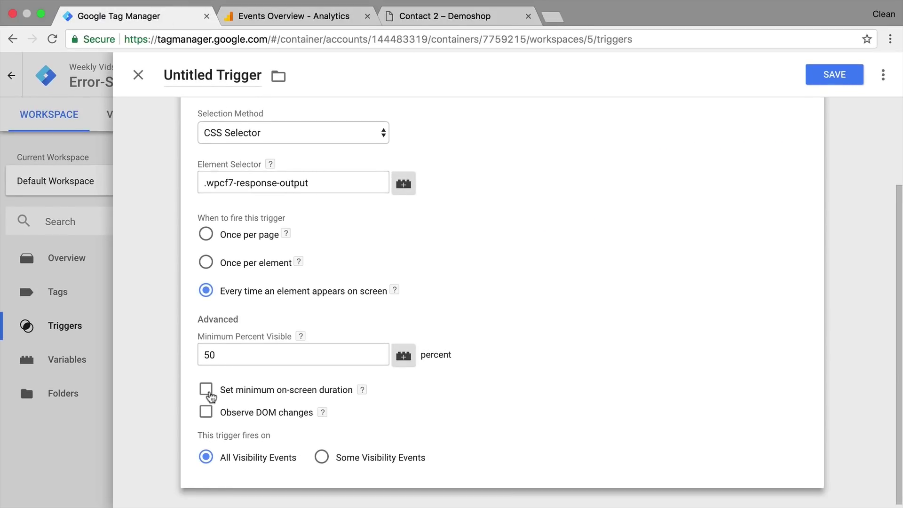
pyautogui.click(206, 390)
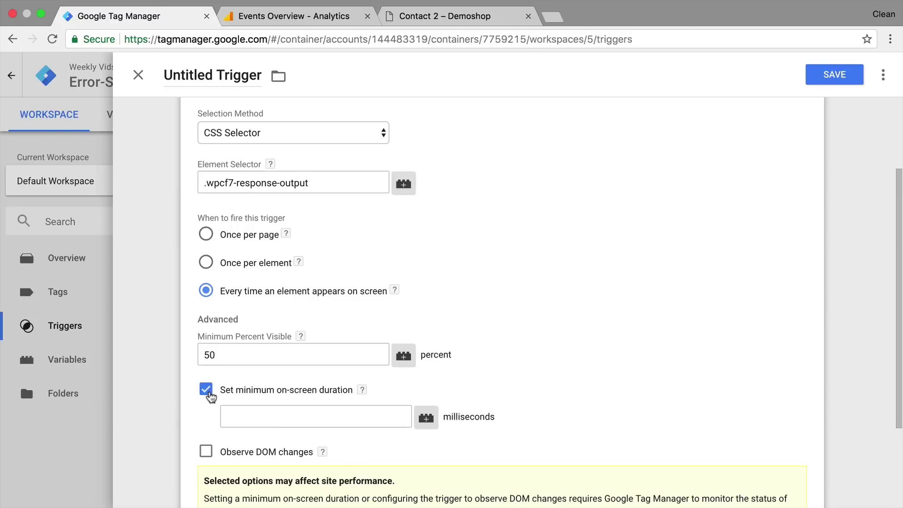
pyautogui.click(206, 389)
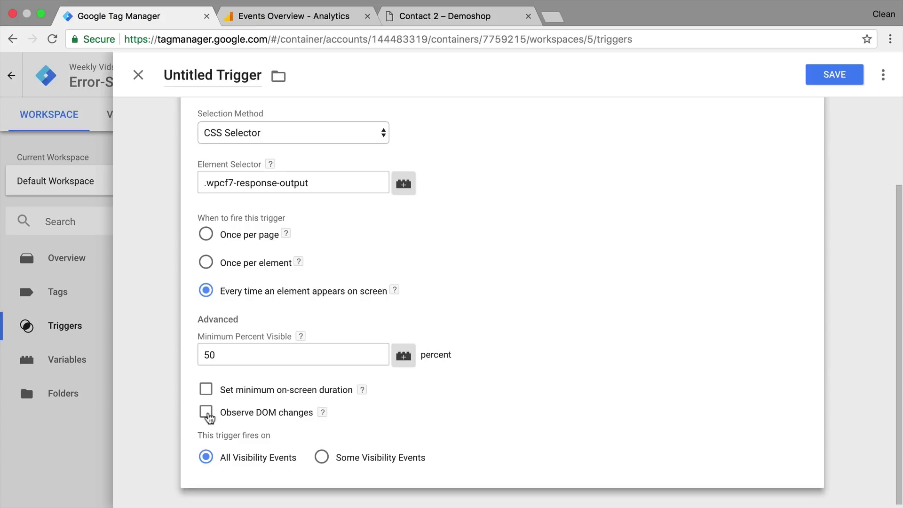
pyautogui.click(207, 414)
pyautogui.scroll(-2, 288, 411)
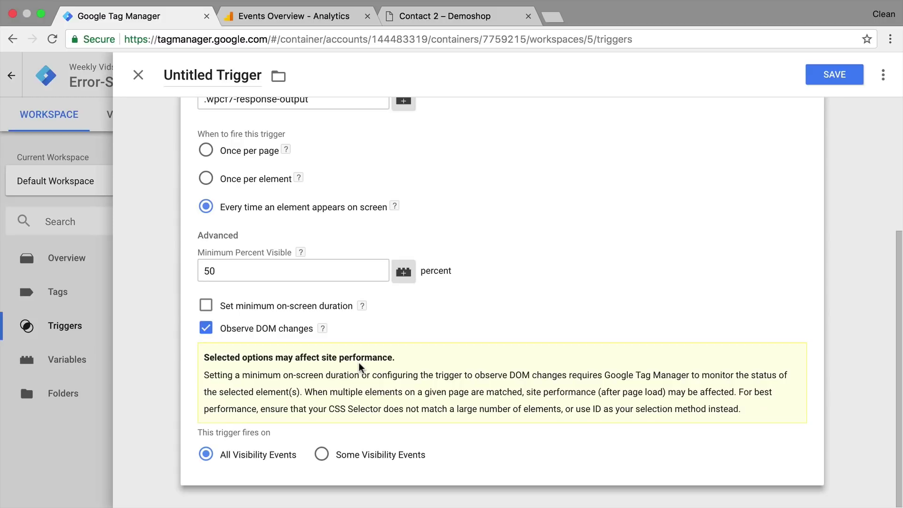
pyautogui.scroll(3, 448, 154)
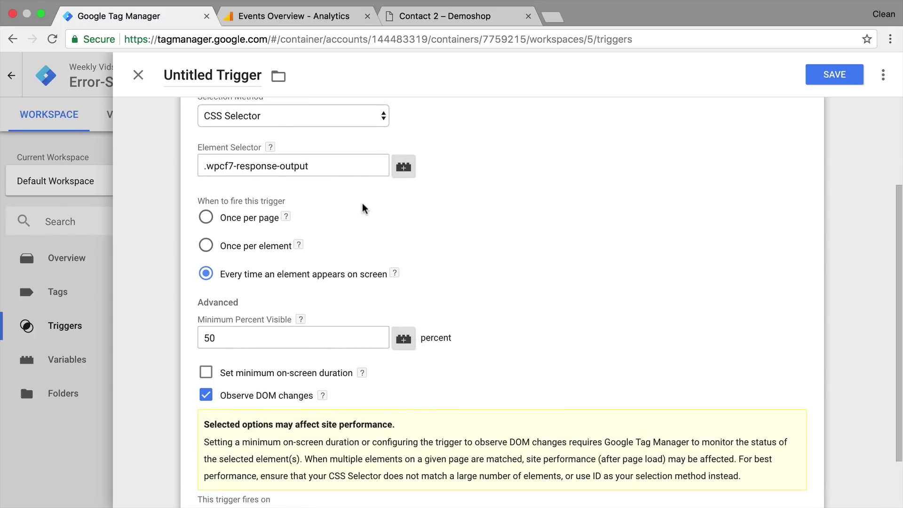
pyautogui.scroll(-3, 365, 209)
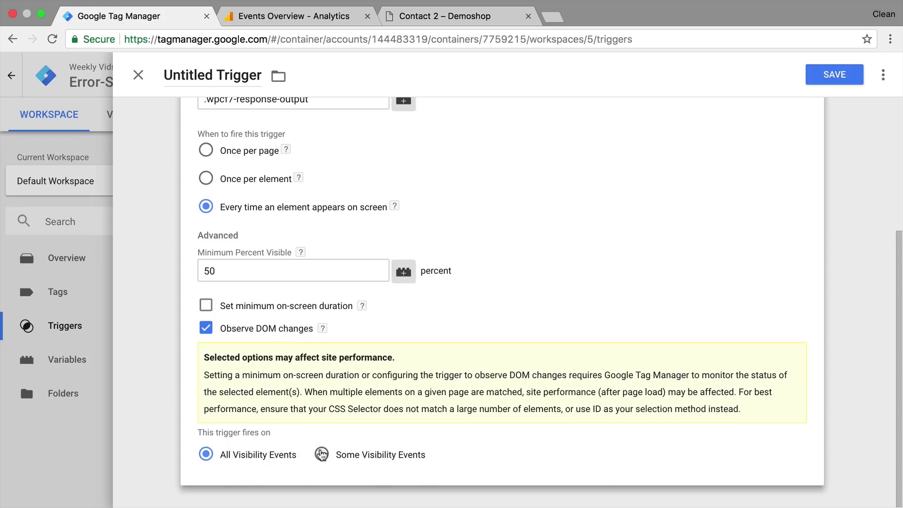
# Fire the trigger only when Page Path contains /contact-2/, and start naming it 'vis - Form error /'
pyautogui.click(322, 455)
pyautogui.scroll(-2, 275, 430)
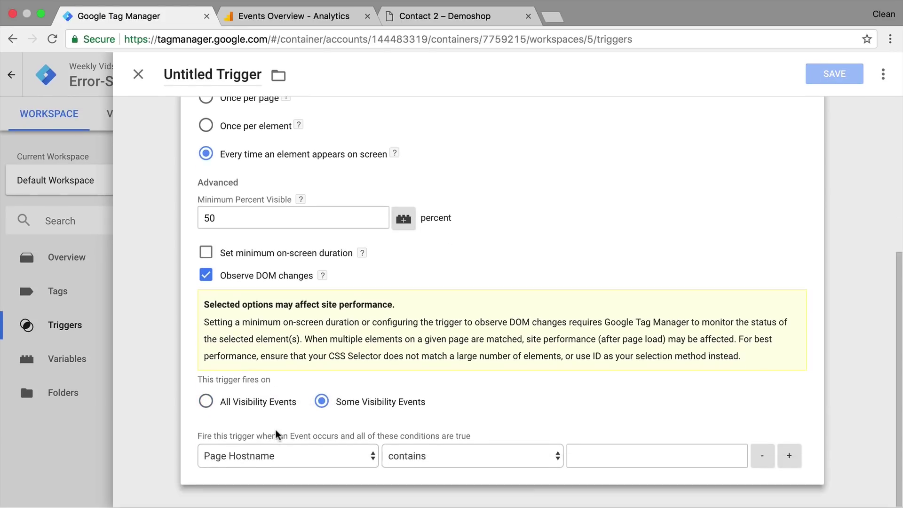
pyautogui.click(301, 454)
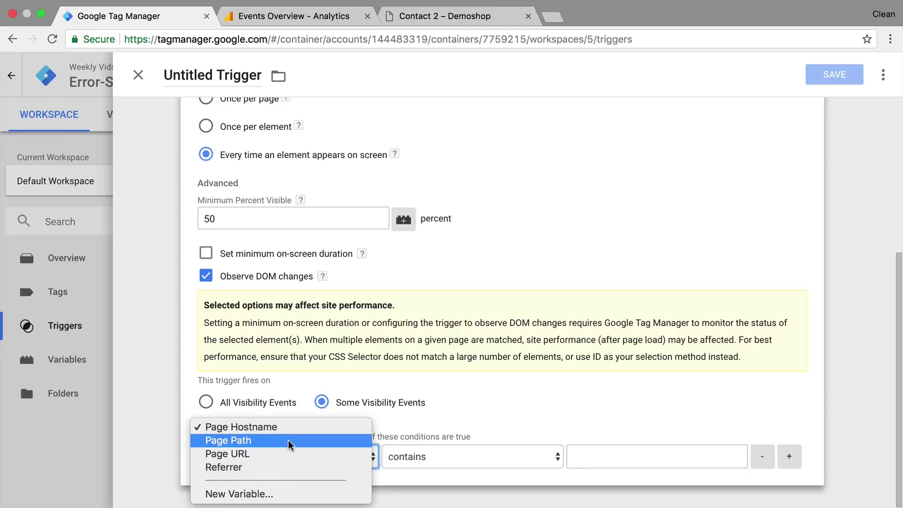
pyautogui.click(288, 440)
pyautogui.click(614, 455)
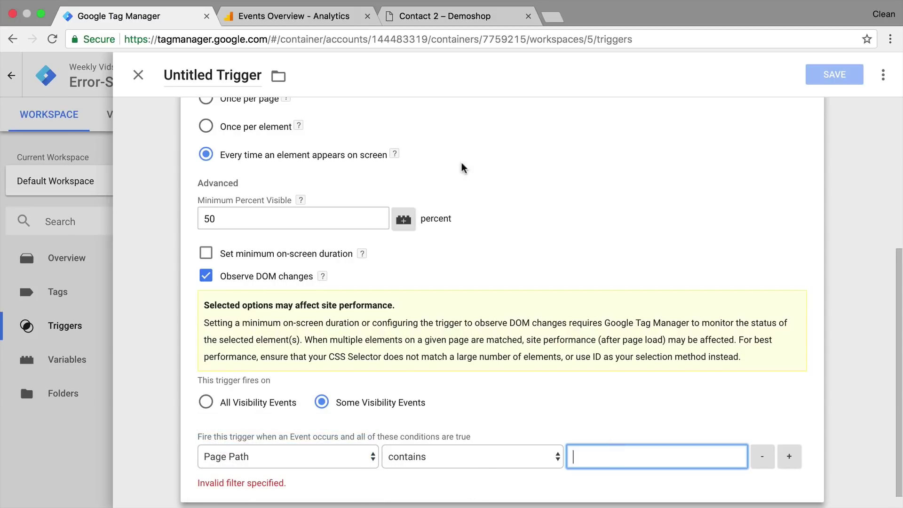
pyautogui.click(429, 15)
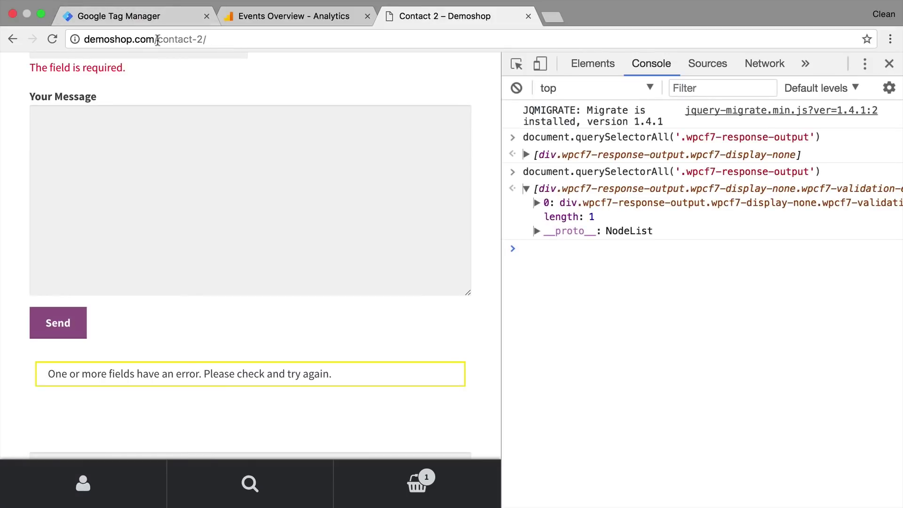
pyautogui.moveTo(154, 40); pyautogui.dragTo(233, 40)
pyautogui.hotkey('ctrl', 'c')
pyautogui.click(123, 16)
pyautogui.hotkey('ctrl', 'v')
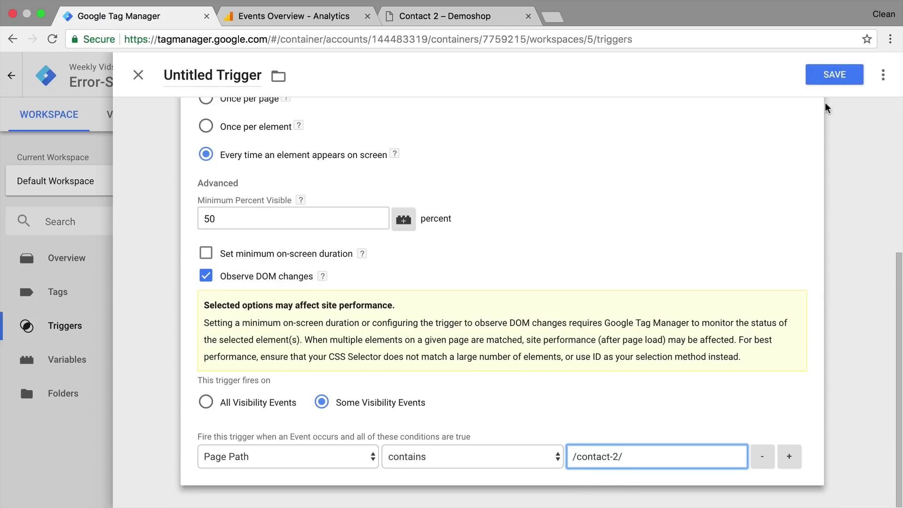
pyautogui.tripleClick(236, 68)
pyautogui.write('vis')
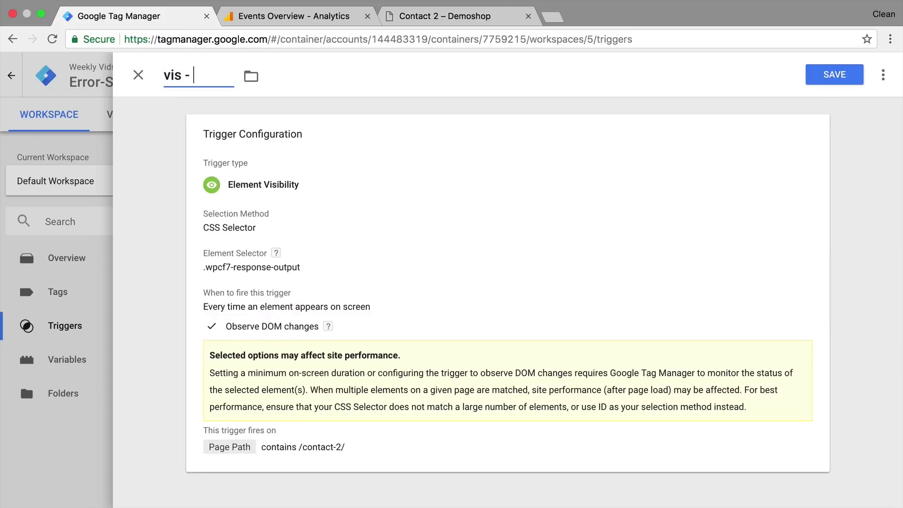
pyautogui.write(' - Form error /')
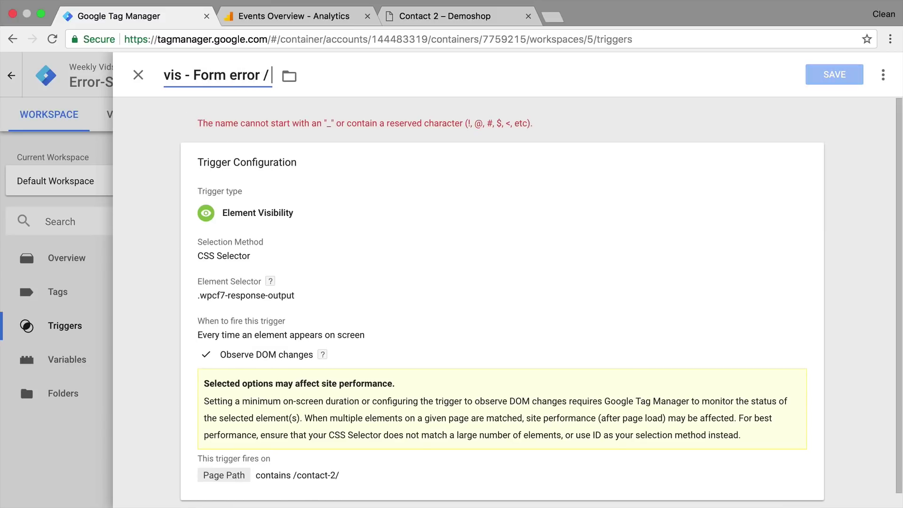
# Replace the slash to complete the name 'vis - Form error success message' and save the trigger
pyautogui.press('BackSpace')
pyautogui.write('success message')
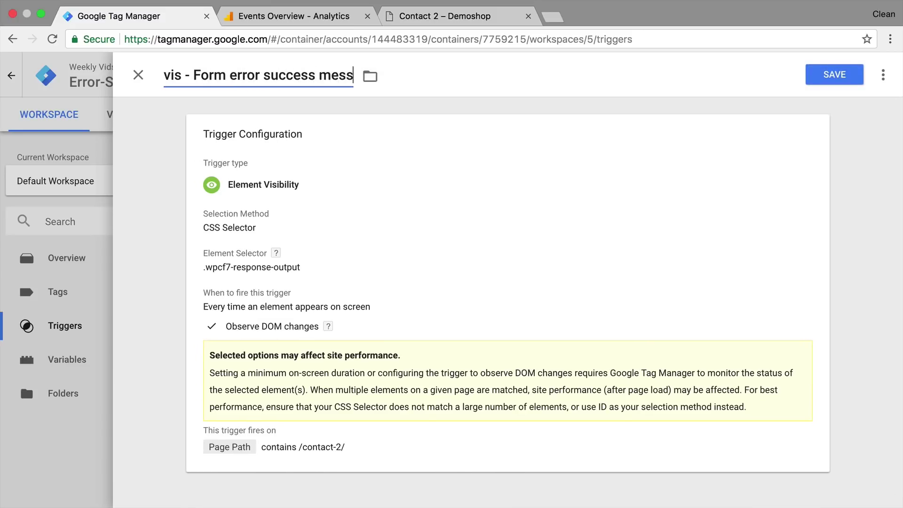
pyautogui.click(833, 74)
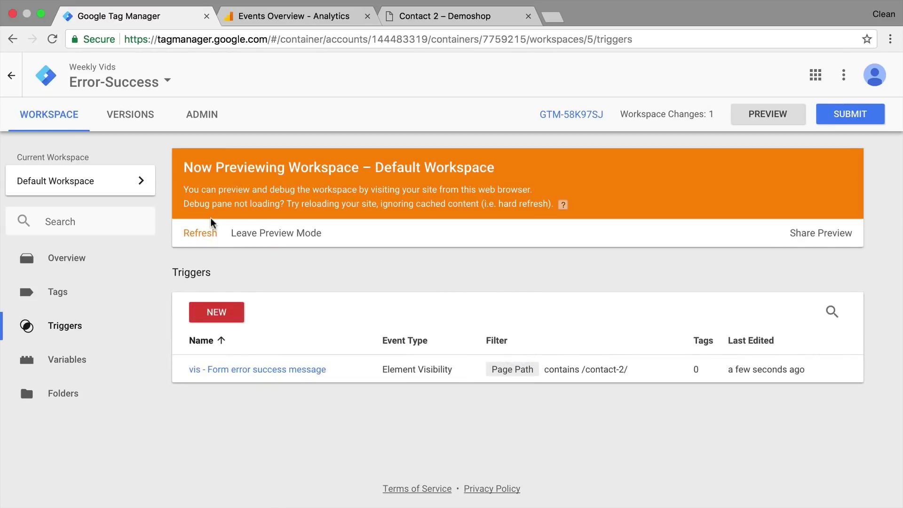
# Reload the Demoshop contact page in preview and submit the contact form empty
pyautogui.click(408, 16)
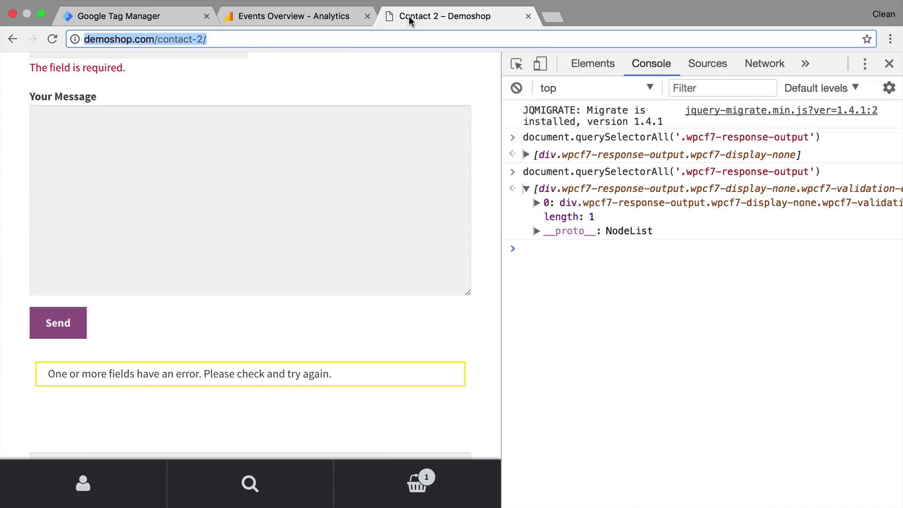
pyautogui.rightClick(51, 40)
pyautogui.press('Escape')
pyautogui.click(52, 40)
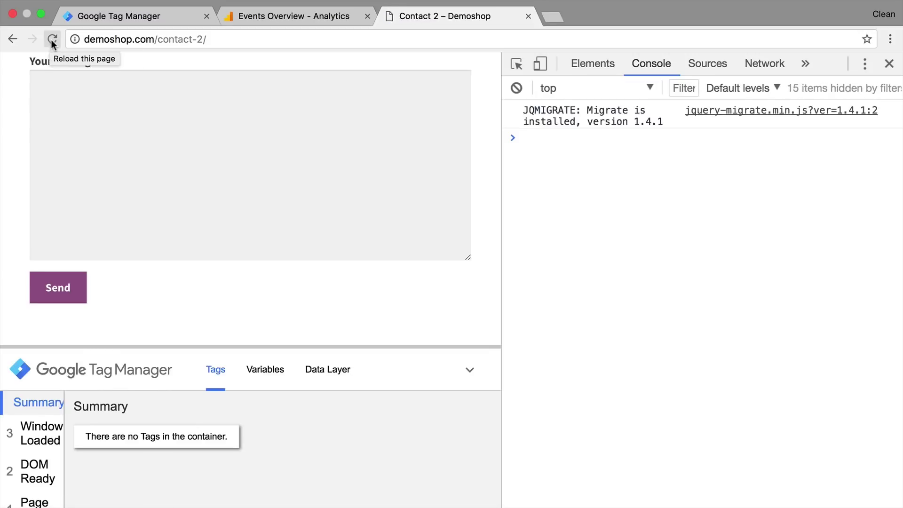
pyautogui.click(890, 65)
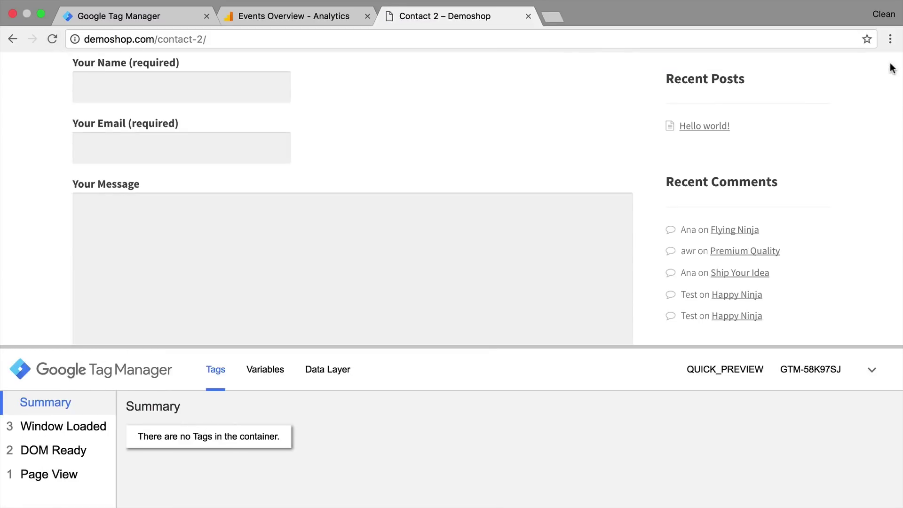
pyautogui.scroll(1, 627, 267)
pyautogui.scroll(-5, 628, 266)
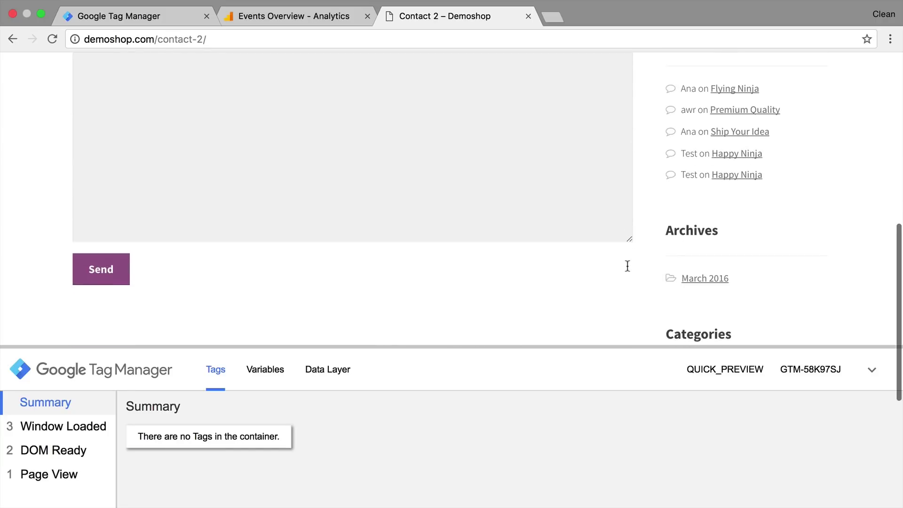
pyautogui.click(112, 225)
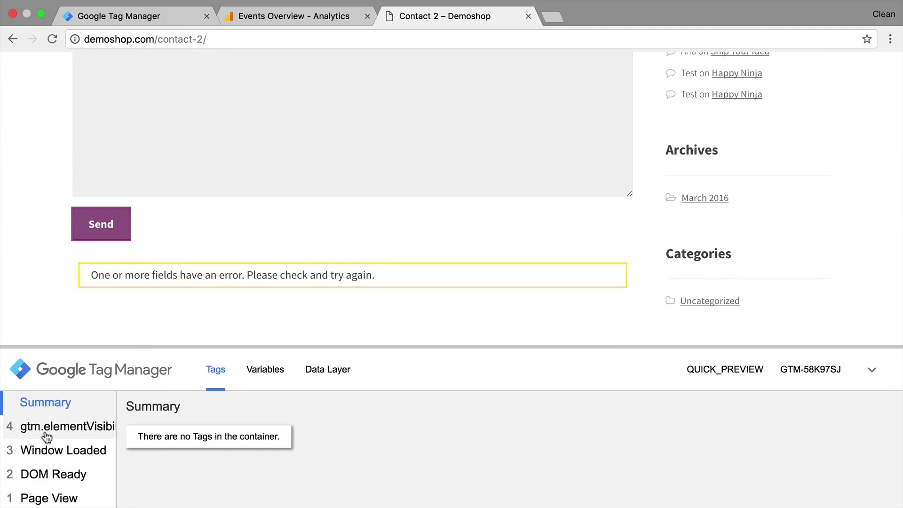
# Show the gtm.elementVisibility event's Data Layer in an enlarged debug pane
pyautogui.click(46, 436)
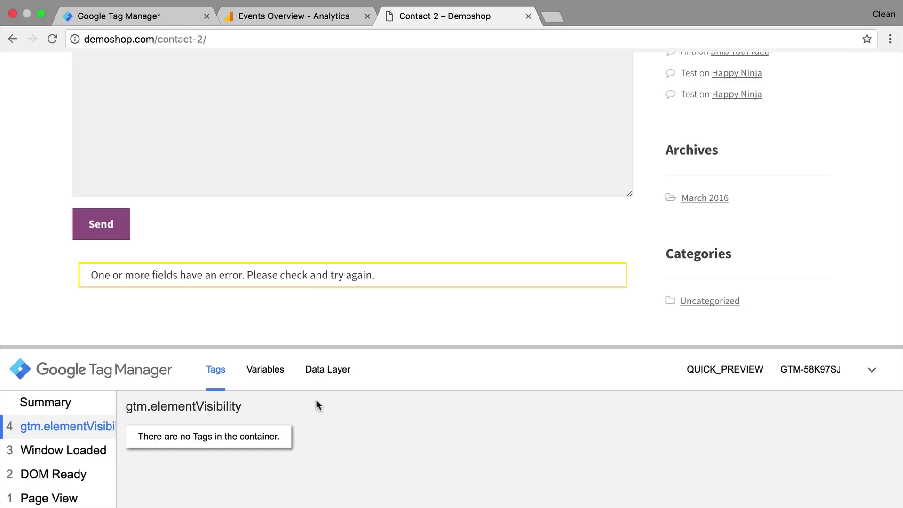
pyautogui.click(329, 374)
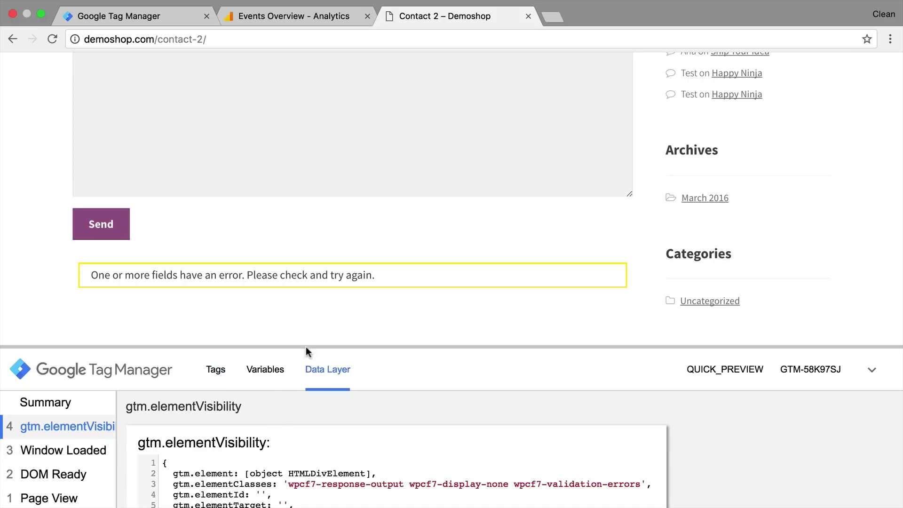
pyautogui.moveTo(305, 341); pyautogui.dragTo(306, 301)
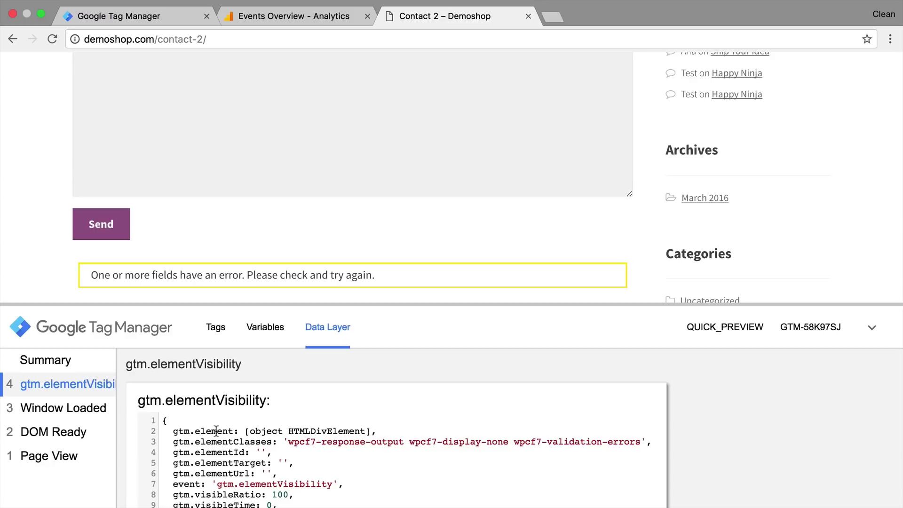
# Submit the empty contact form again and inspect visibility event 5
pyautogui.click(106, 224)
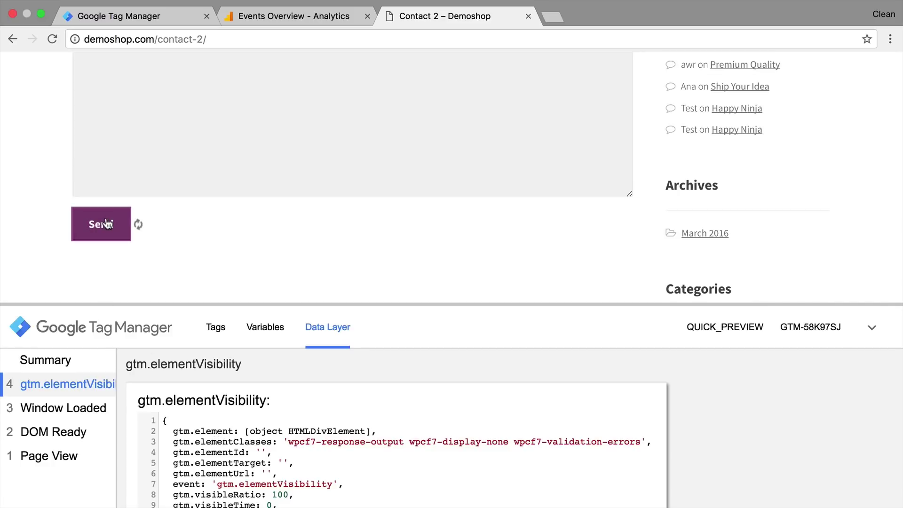
pyautogui.click(61, 386)
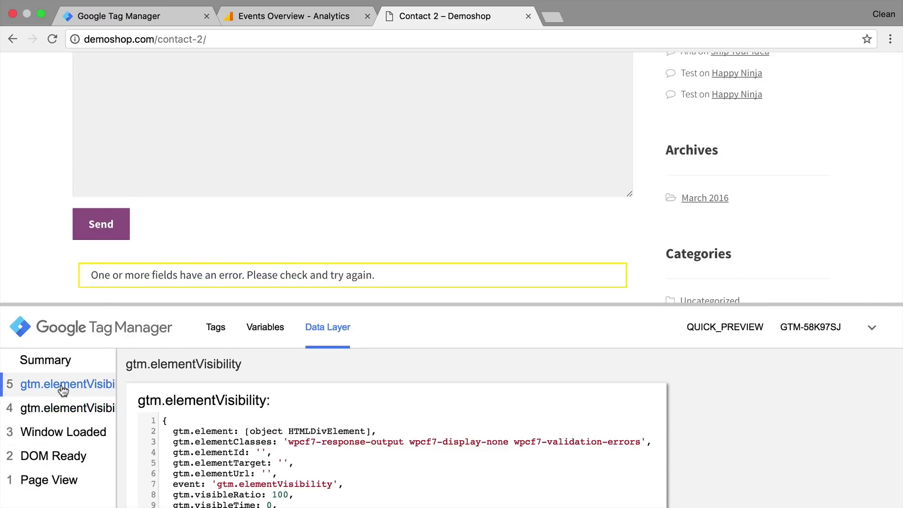
pyautogui.scroll(5, 193, 145)
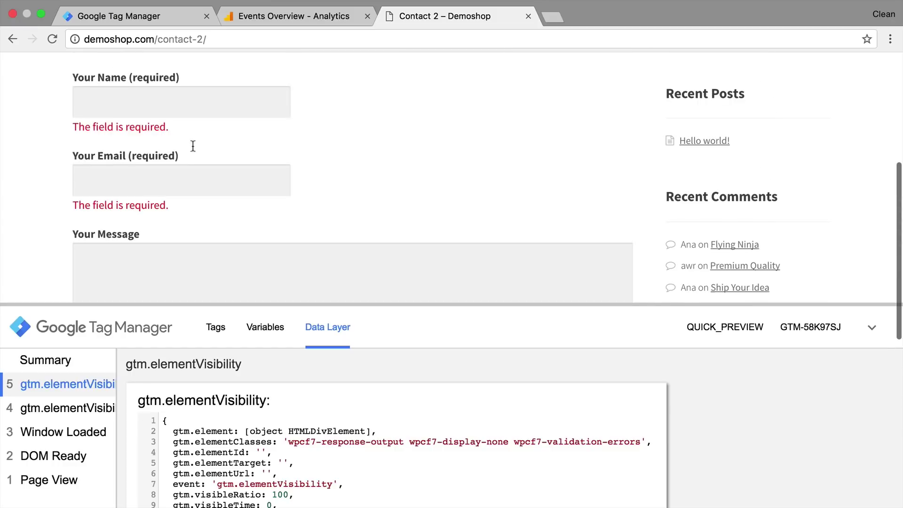
# Autofill the name and email, enter the message 'test', and send the form
pyautogui.click(177, 100)
pyautogui.click(168, 127)
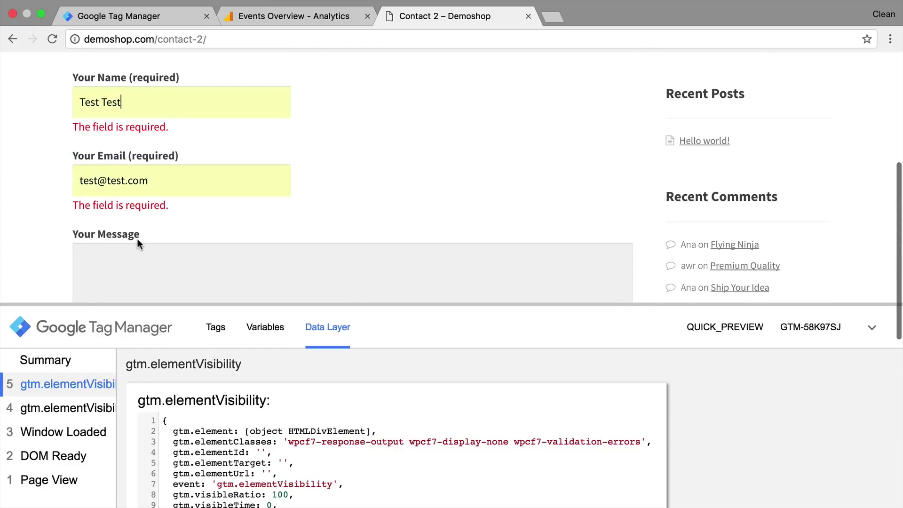
pyautogui.scroll(-5, 137, 240)
pyautogui.click(193, 136)
pyautogui.write('test')
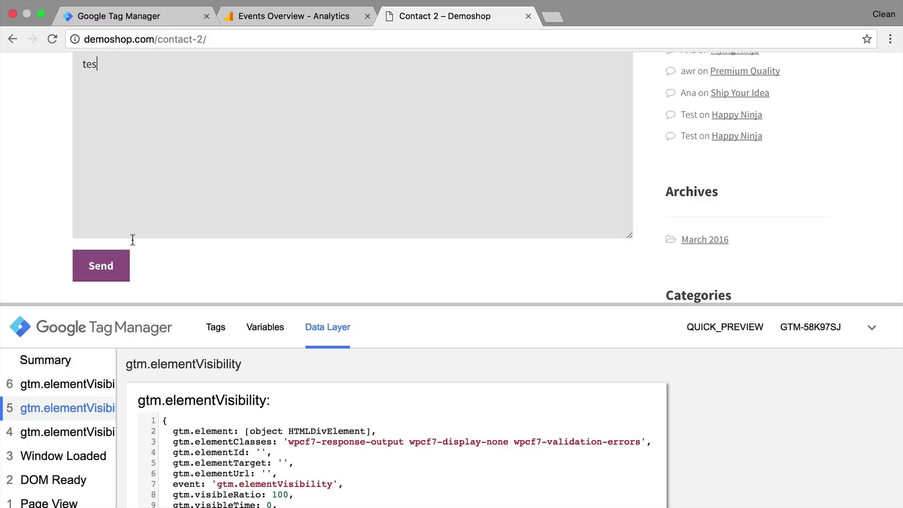
pyautogui.click(116, 268)
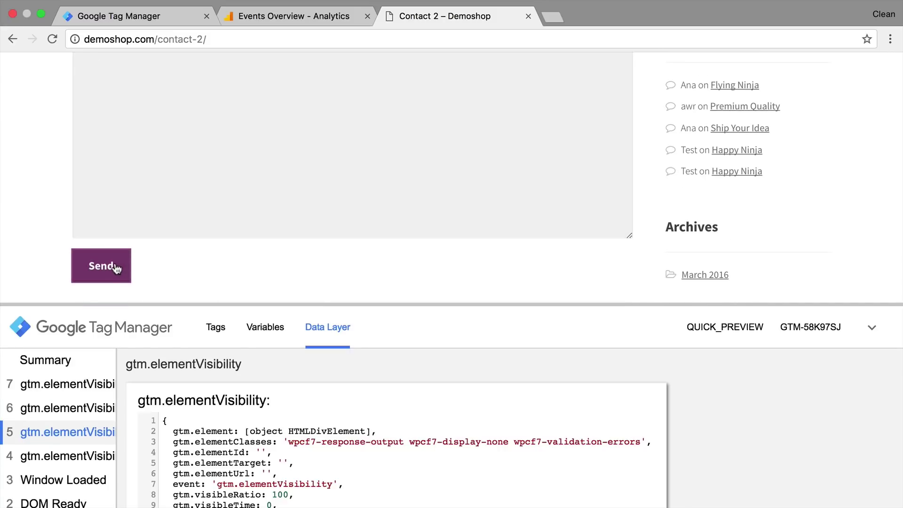
# Compare the data layers of success event 7 with error events 5 and 6
pyautogui.scroll(-3, 68, 350)
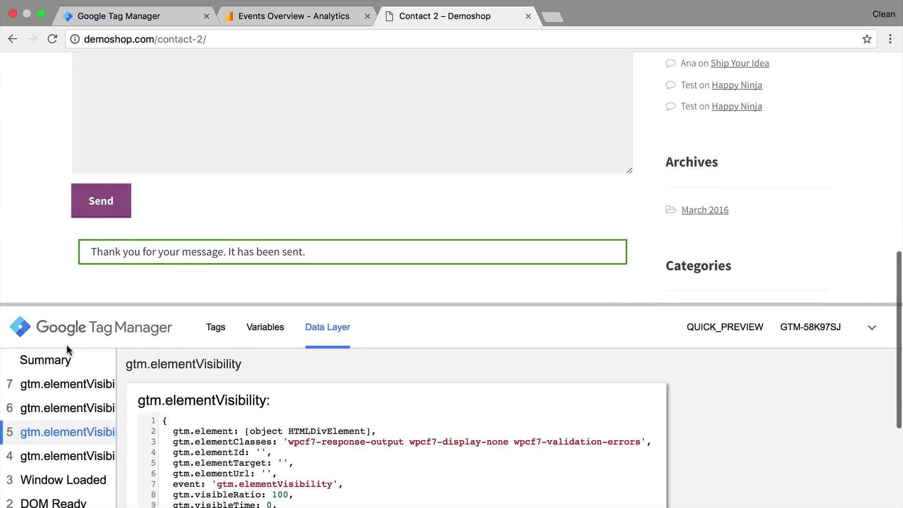
pyautogui.click(61, 384)
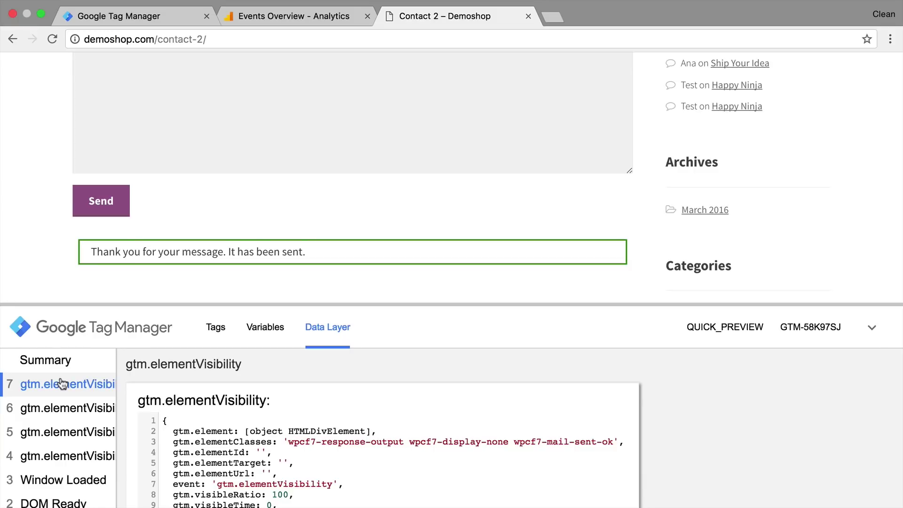
pyautogui.scroll(-2, 245, 464)
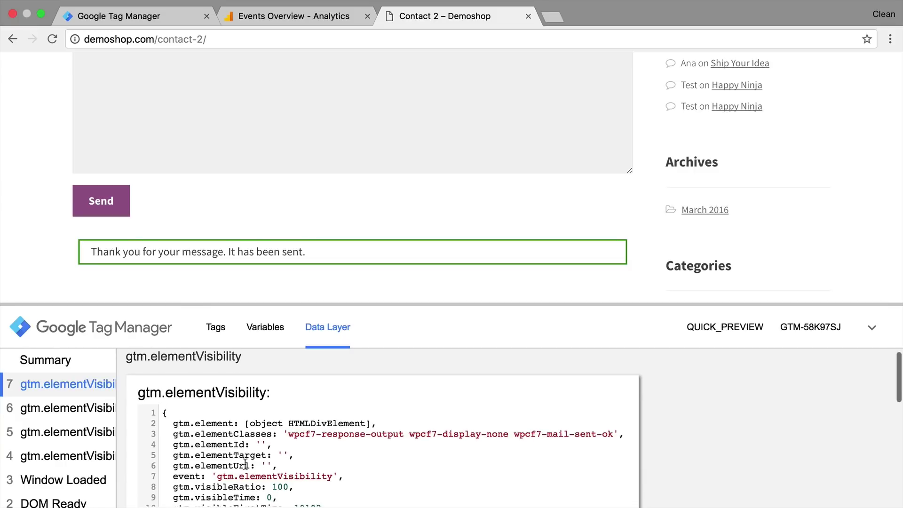
pyautogui.click(100, 432)
pyautogui.click(100, 408)
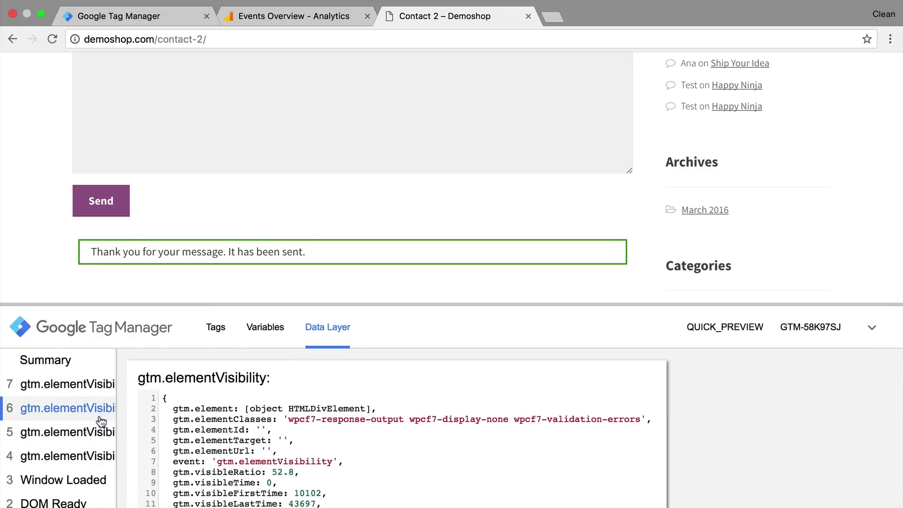
pyautogui.click(100, 431)
pyautogui.click(94, 384)
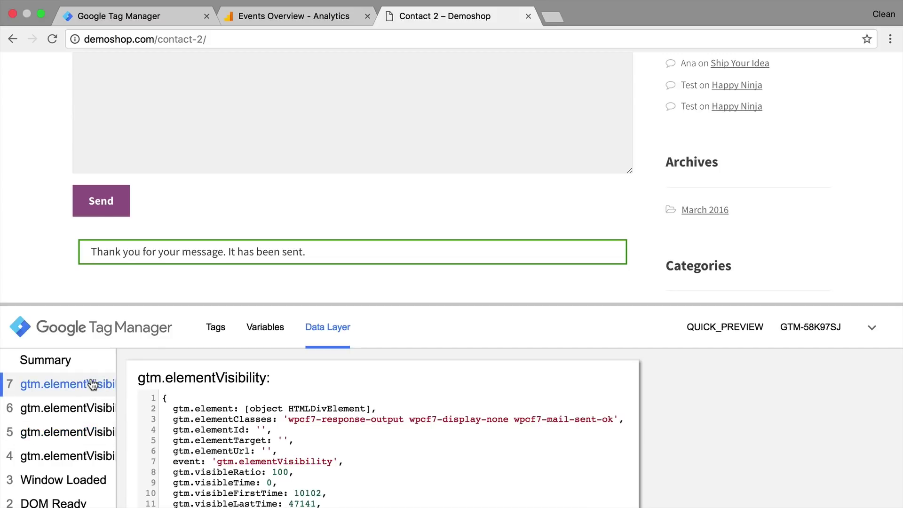
pyautogui.click(90, 409)
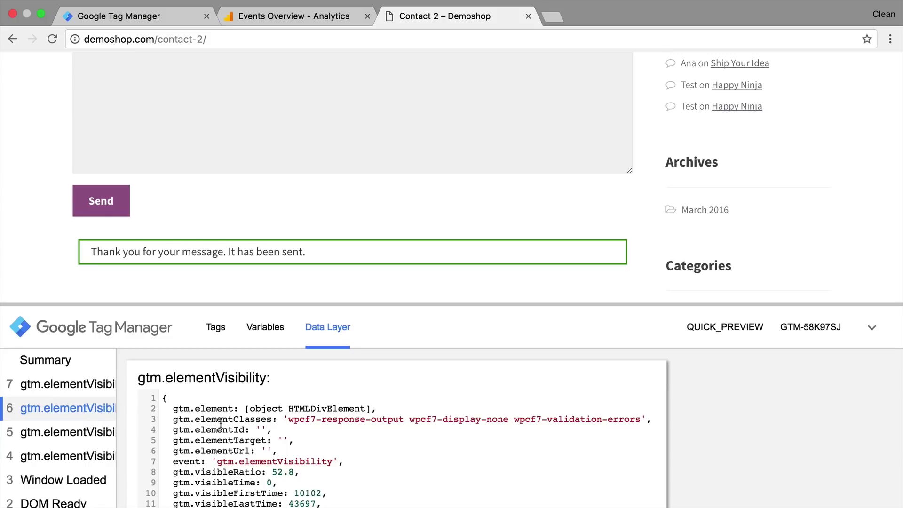
# Review the Variables tab for error event 6, then go back to the Tag Manager workspace
pyautogui.scroll(-2, 175, 420)
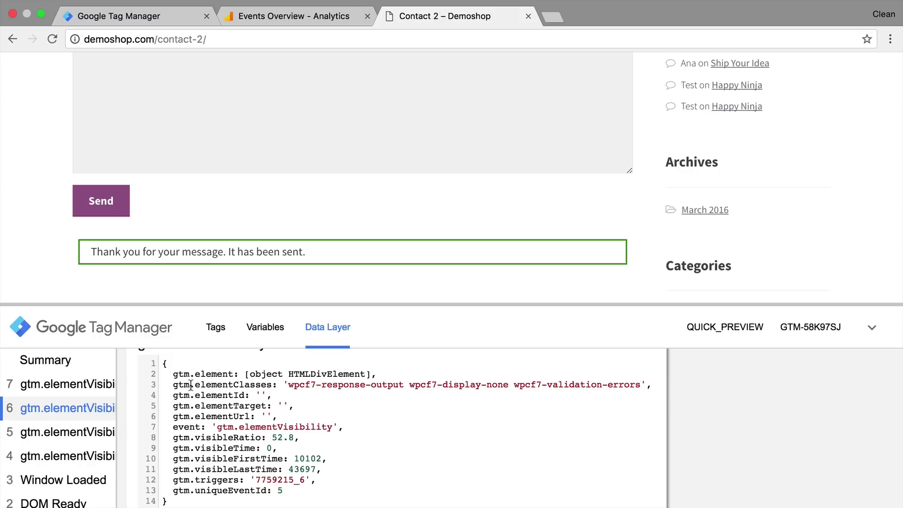
pyautogui.click(266, 332)
pyautogui.scroll(-2, 195, 410)
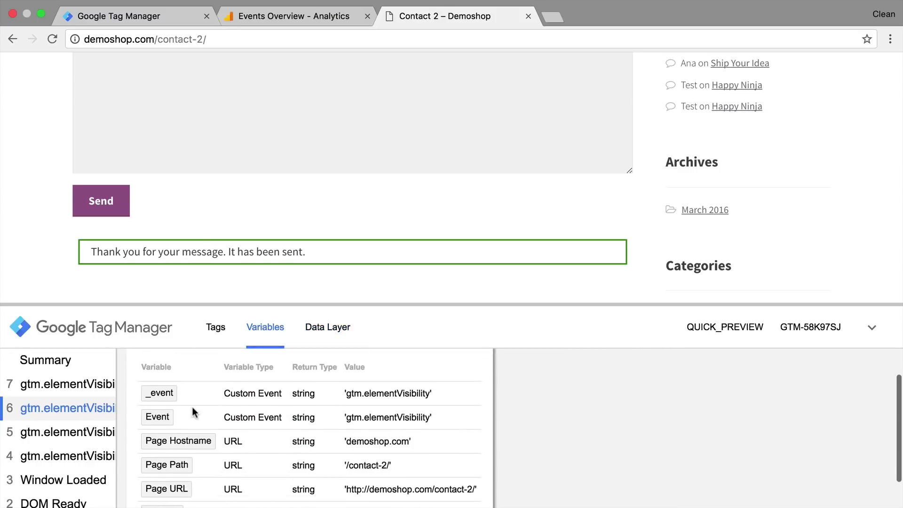
pyautogui.scroll(-3, 192, 412)
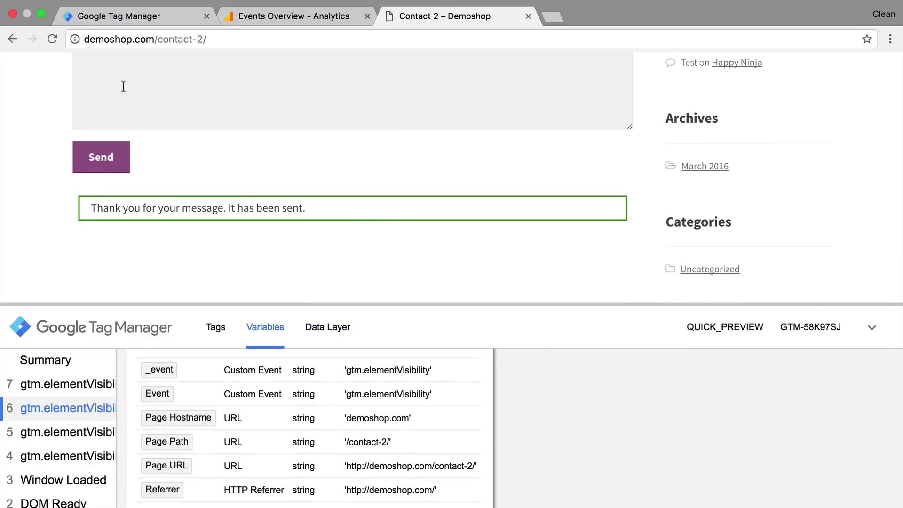
pyautogui.click(163, 14)
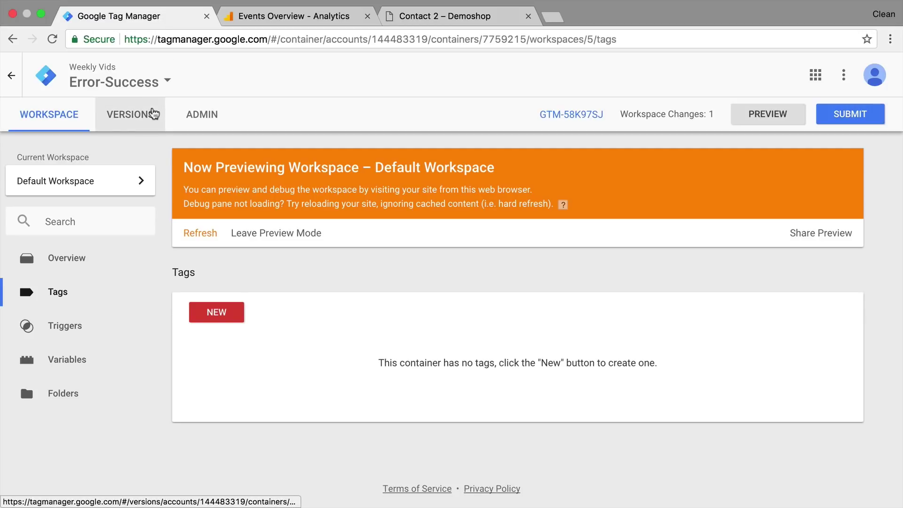
# Tick Click Classes in the Built-In Variables configuration on the Variables page
pyautogui.click(76, 359)
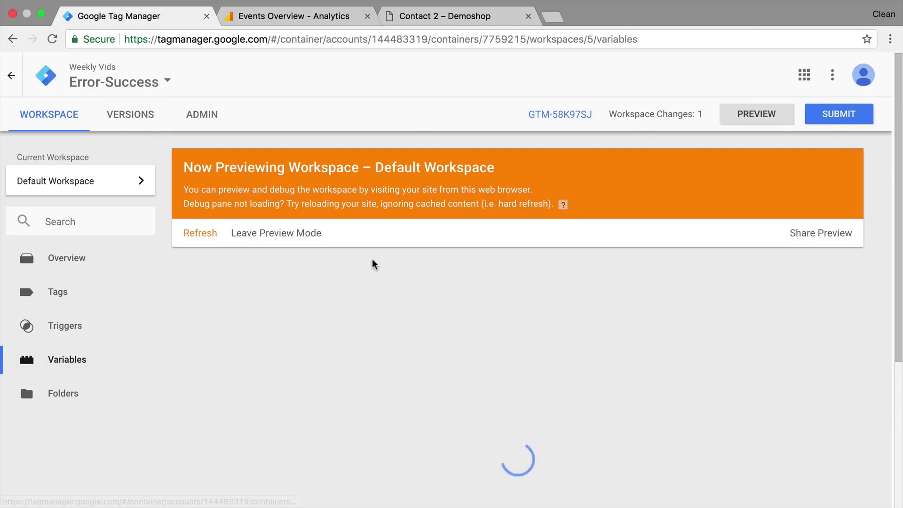
pyautogui.scroll(-5, 371, 259)
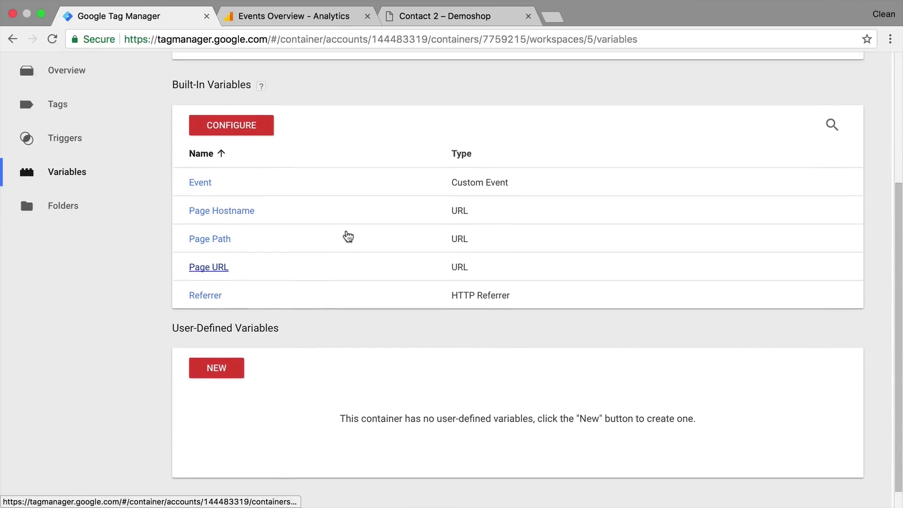
pyautogui.scroll(1, 348, 236)
pyautogui.click(223, 162)
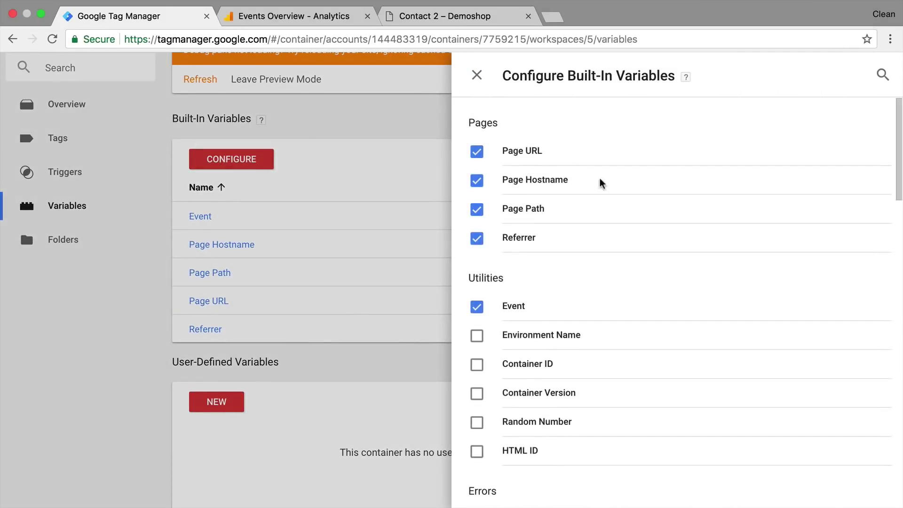
pyautogui.scroll(-10, 527, 279)
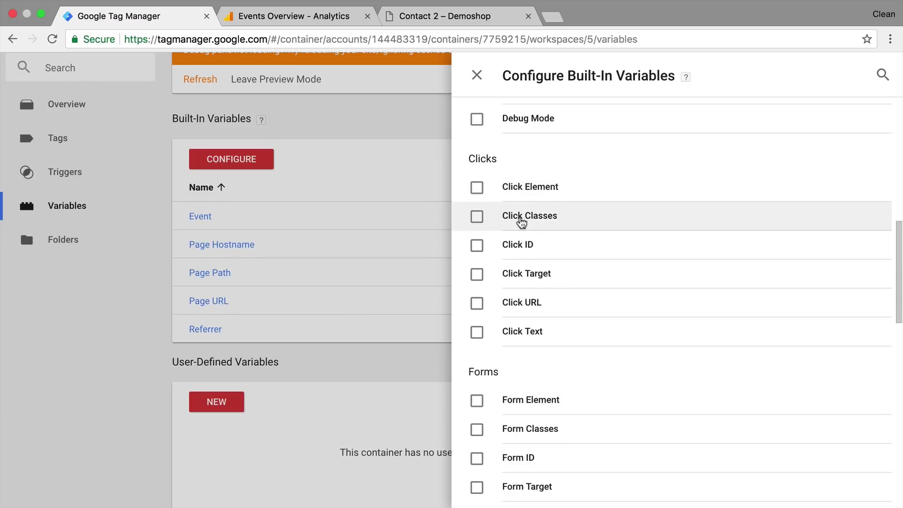
pyautogui.click(521, 218)
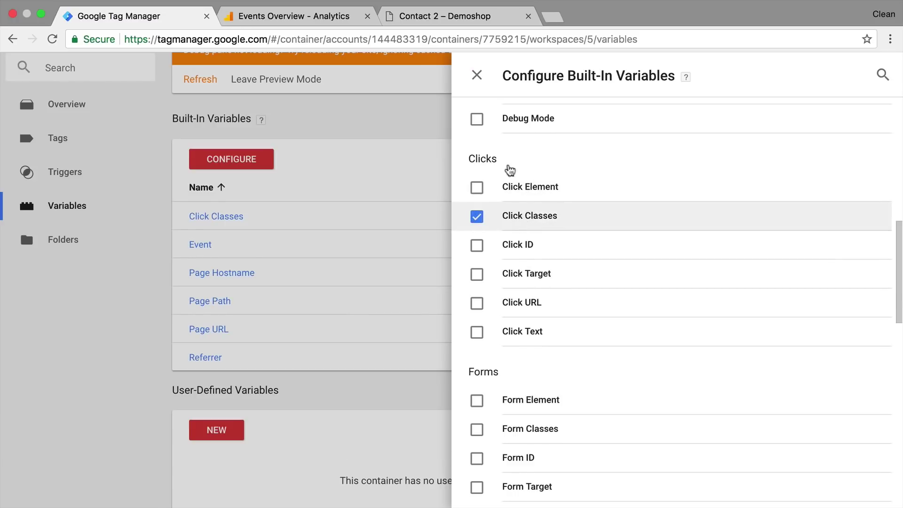
pyautogui.click(477, 77)
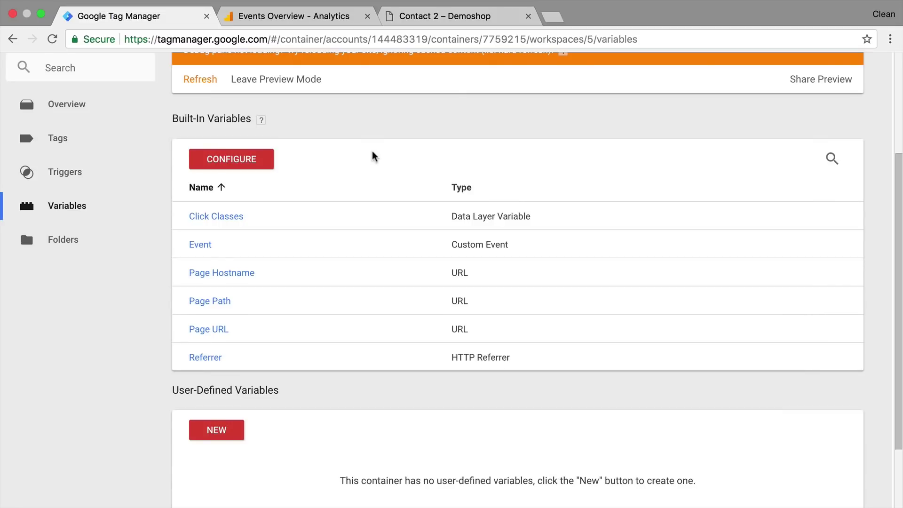
pyautogui.scroll(1, 373, 156)
# Refresh the preview, reload the Demoshop contact page, and send the form empty
pyautogui.click(206, 96)
pyautogui.click(450, 22)
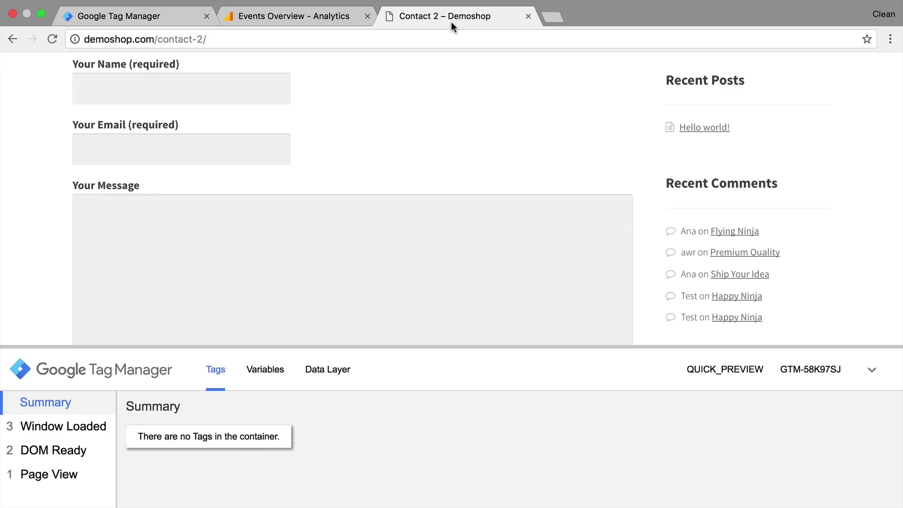
pyautogui.press('super+r')
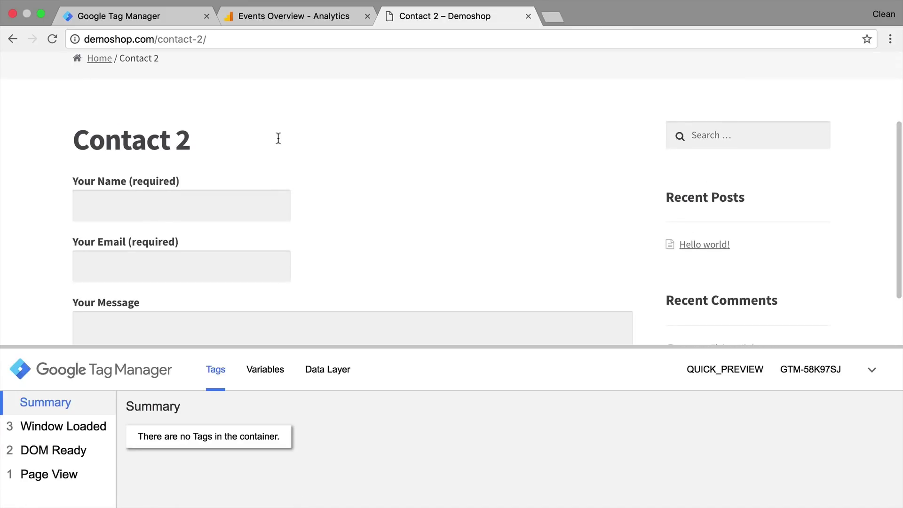
pyautogui.scroll(-5, 197, 143)
pyautogui.click(102, 173)
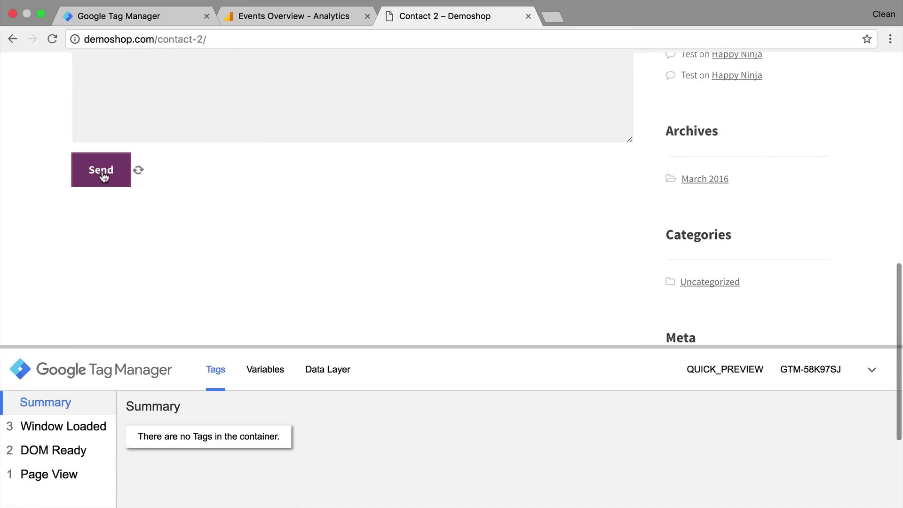
# Autofill the name and email, write a message, and send the form again
pyautogui.scroll(5, 254, 275)
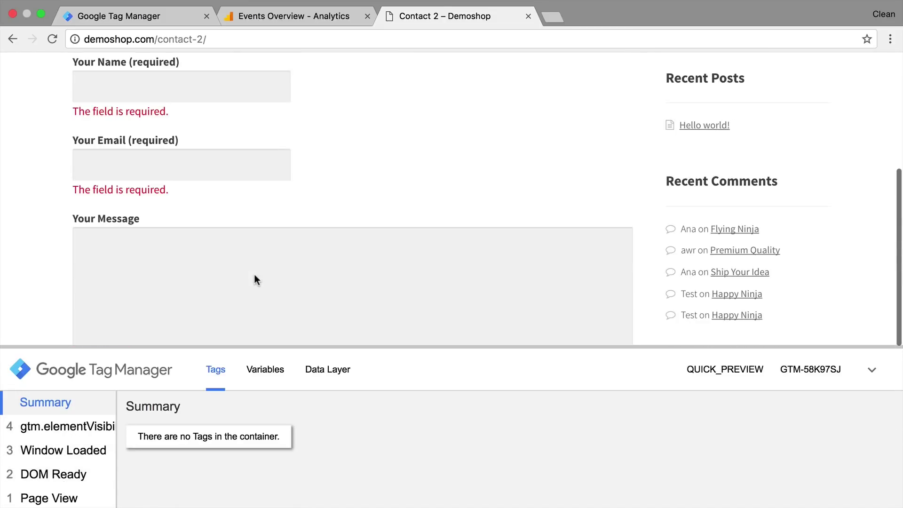
pyautogui.click(202, 87)
pyautogui.click(164, 114)
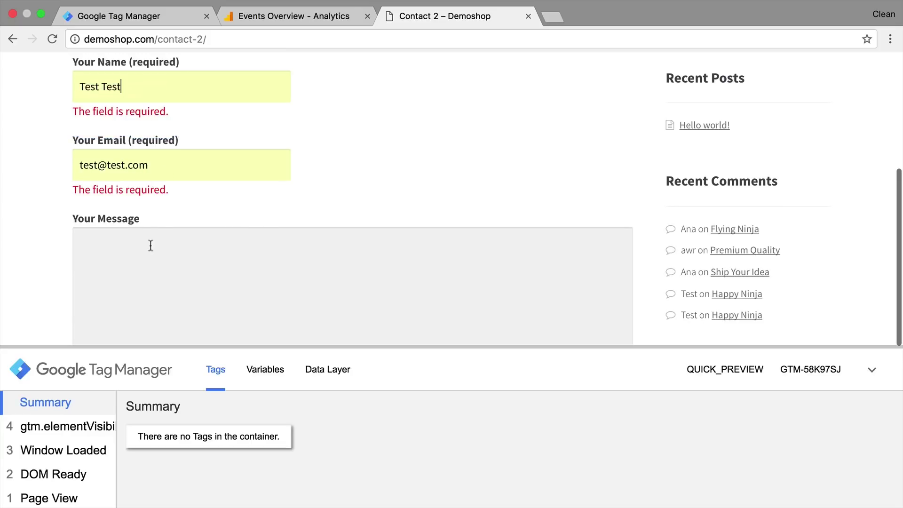
pyautogui.click(142, 264)
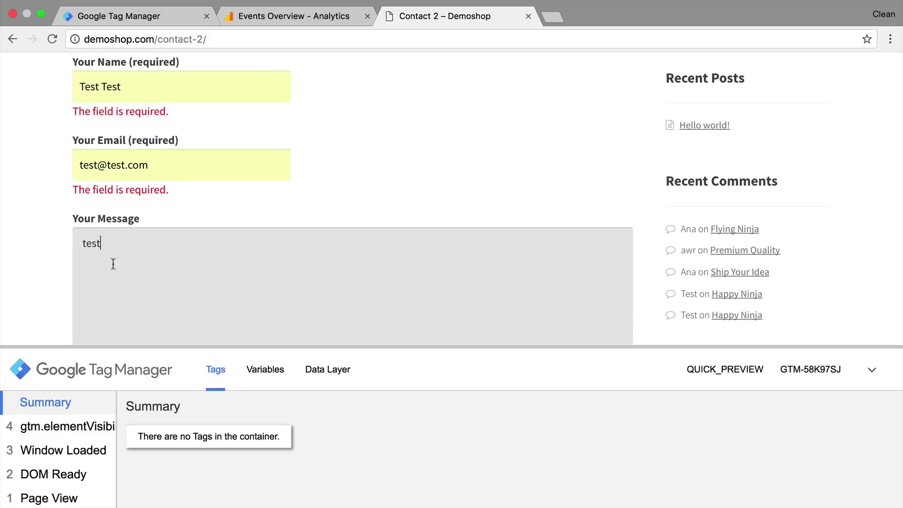
pyautogui.scroll(-4, 56, 250)
pyautogui.click(99, 285)
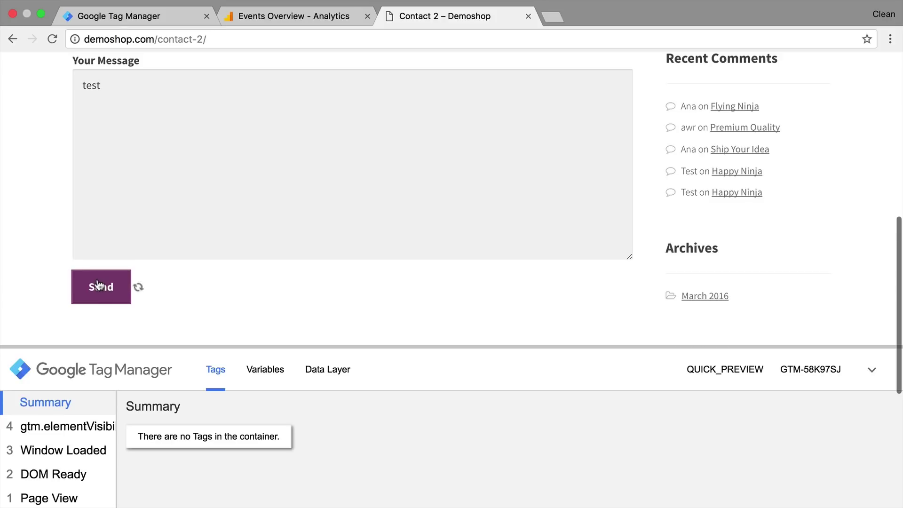
# Read the Click Classes variable for success event 5 and for error event 4
pyautogui.click(48, 428)
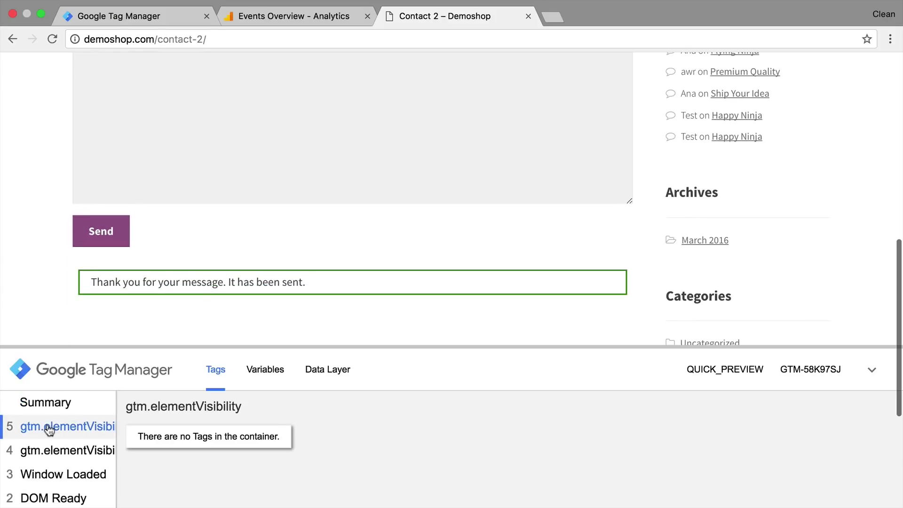
pyautogui.click(265, 371)
pyautogui.scroll(-2, 209, 444)
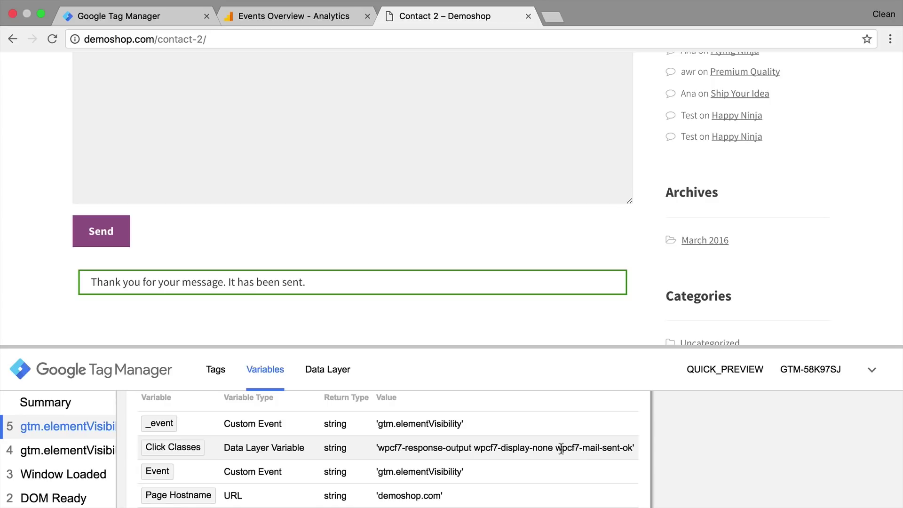
pyautogui.click(106, 450)
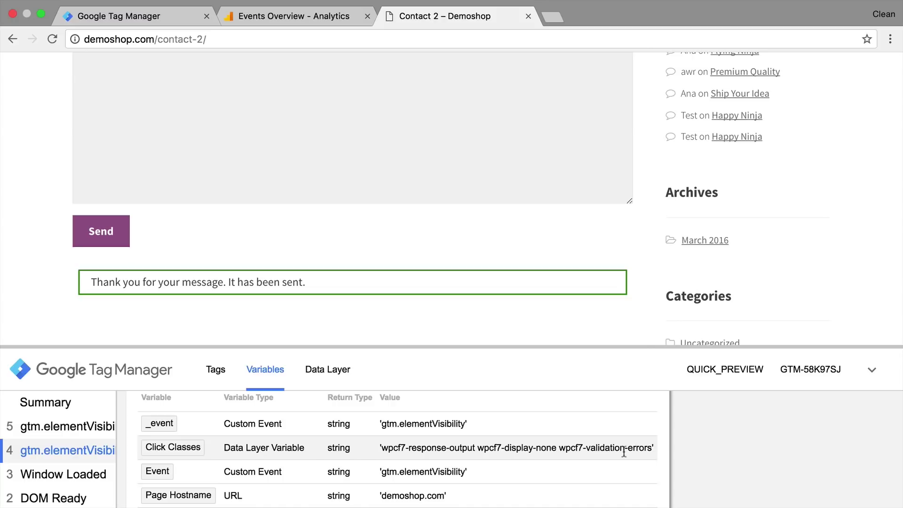
# Open the 'vis - Form error success message' trigger for editing from the Triggers list
pyautogui.click(190, 21)
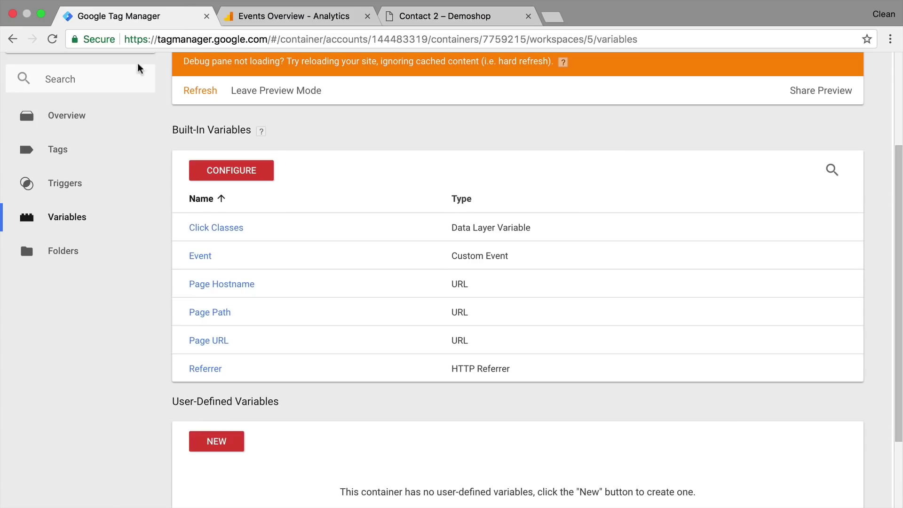
pyautogui.click(49, 154)
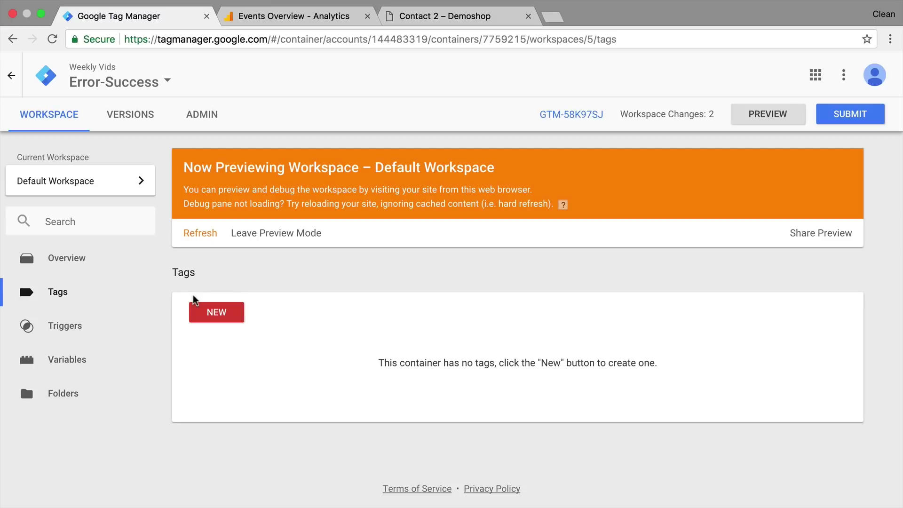
pyautogui.click(56, 330)
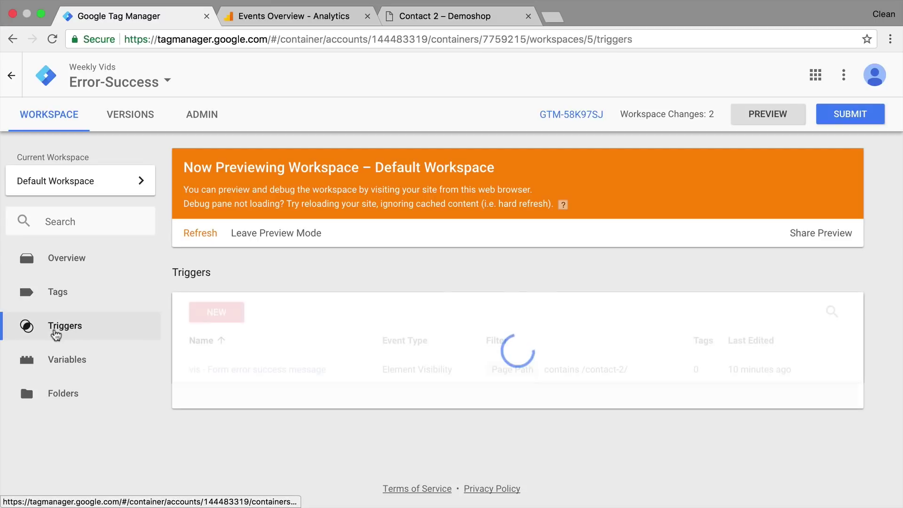
pyautogui.click(229, 372)
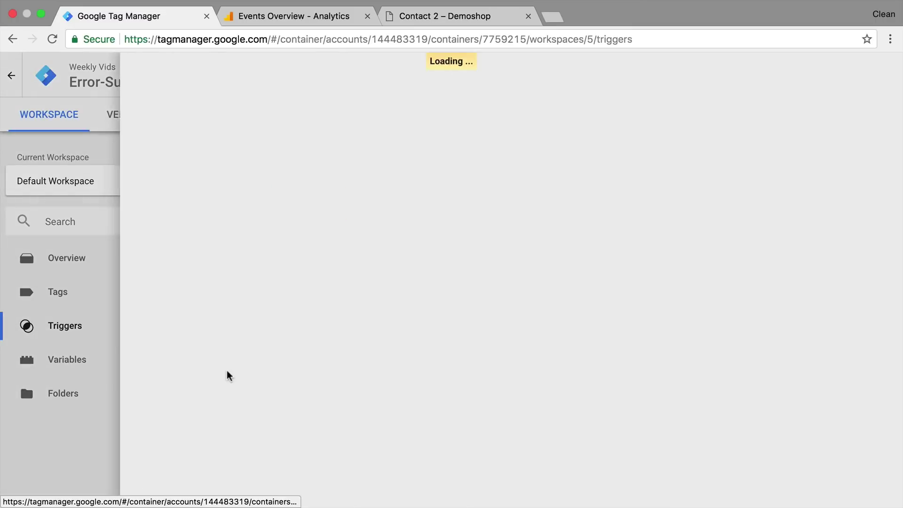
pyautogui.click(273, 449)
# Add a second Click Classes condition, then remove it
pyautogui.scroll(-5, 273, 448)
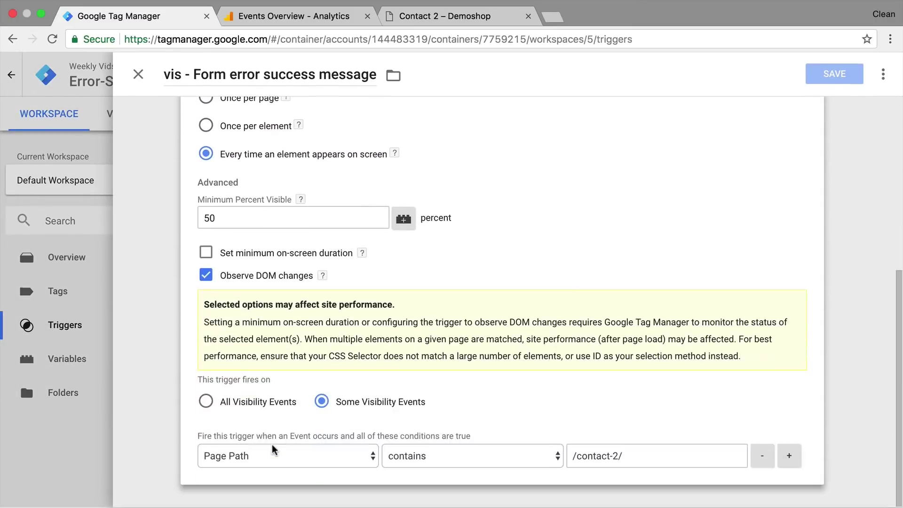
pyautogui.click(789, 457)
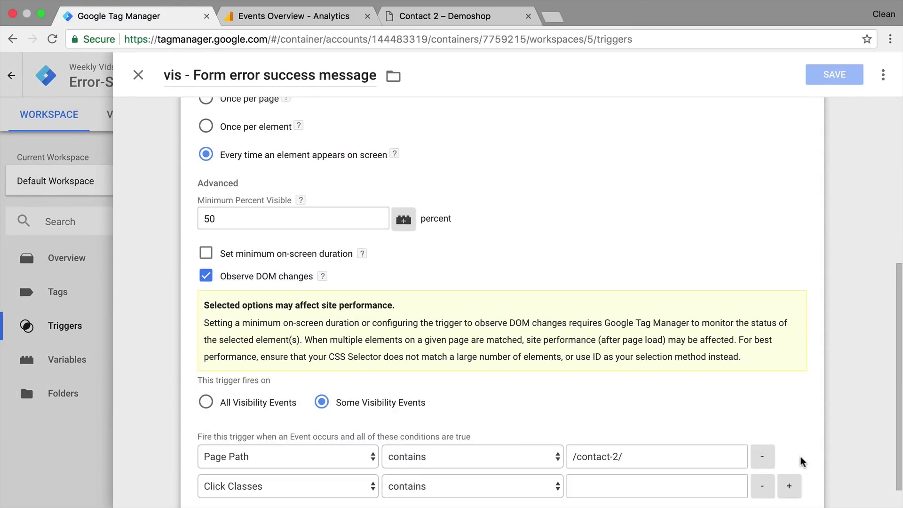
pyautogui.scroll(-1, 784, 455)
pyautogui.click(232, 456)
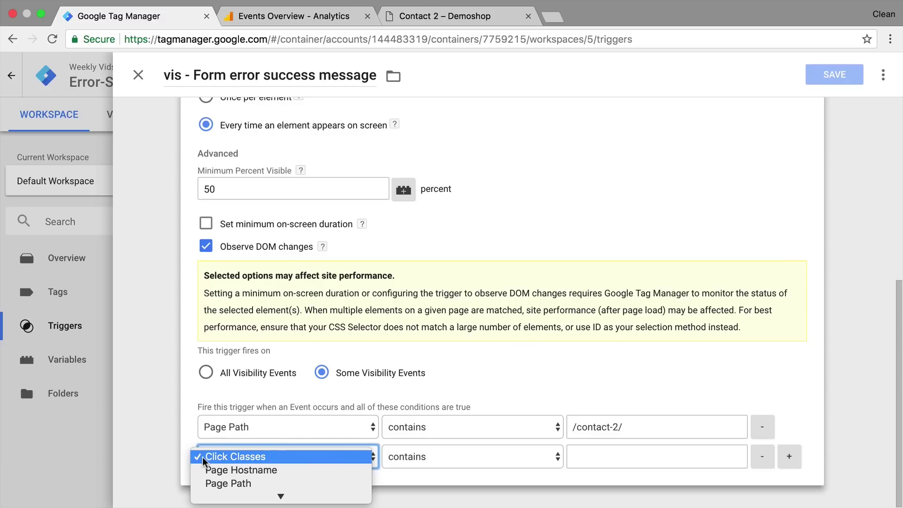
pyautogui.click(237, 457)
pyautogui.click(762, 456)
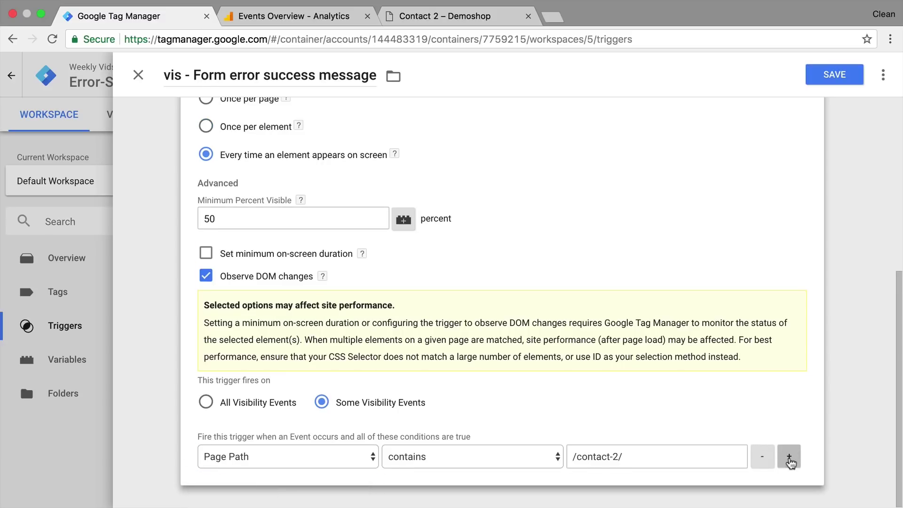
# Try a Click Classes contains 'err' condition, drop it, and save with only Page Path contains /contact-2/
pyautogui.click(790, 459)
pyautogui.click(335, 457)
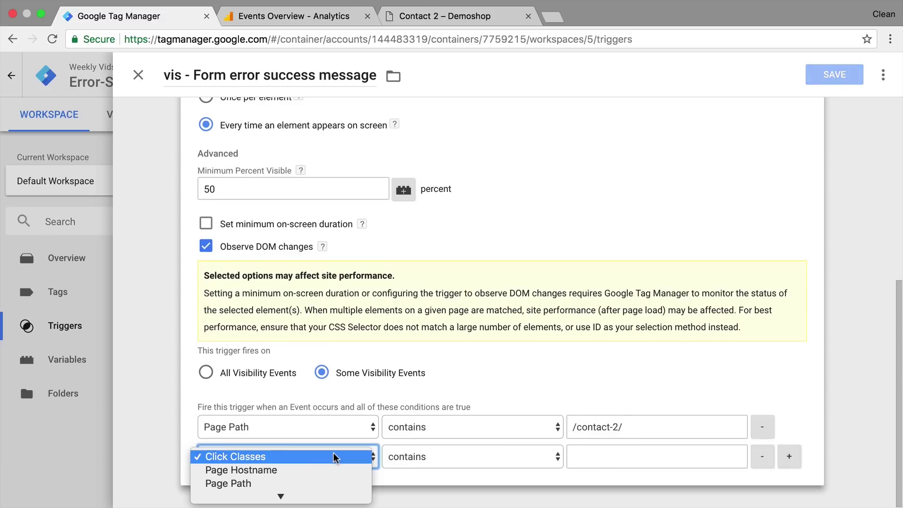
pyautogui.click(331, 459)
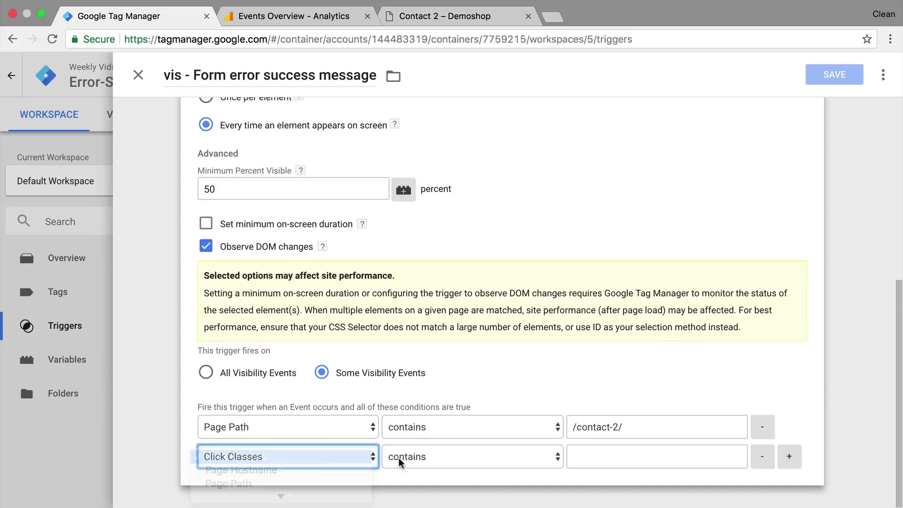
pyautogui.click(640, 456)
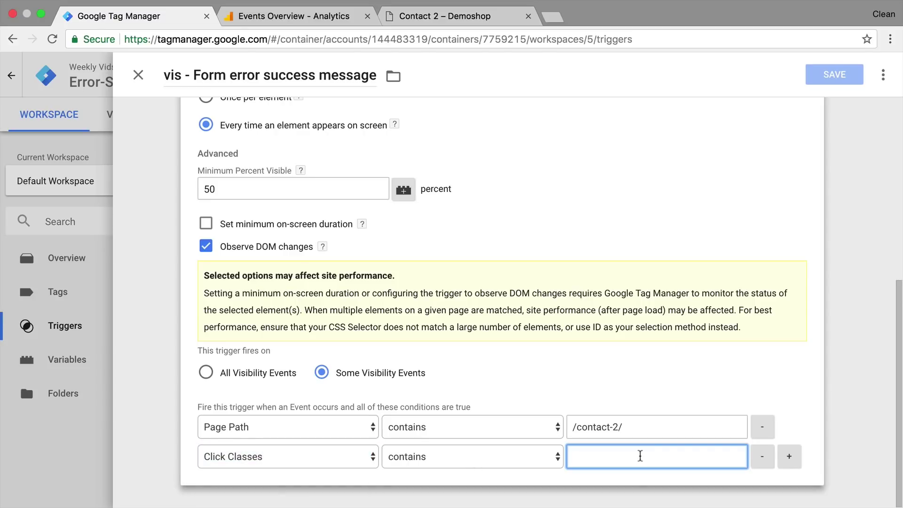
pyautogui.write('error')
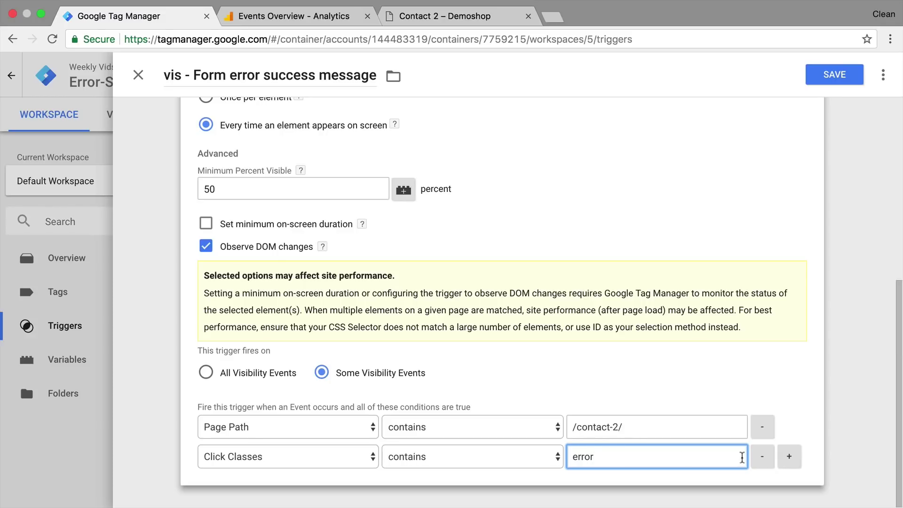
pyautogui.click(763, 456)
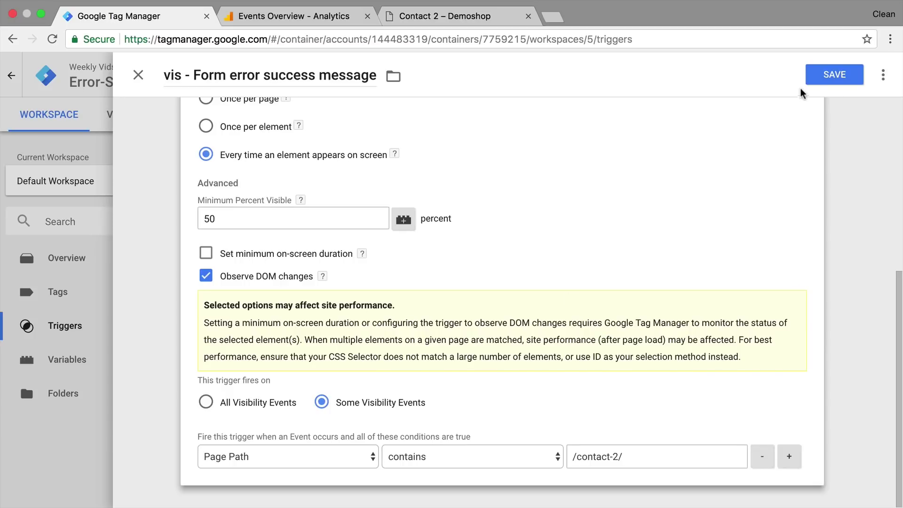
pyautogui.click(813, 81)
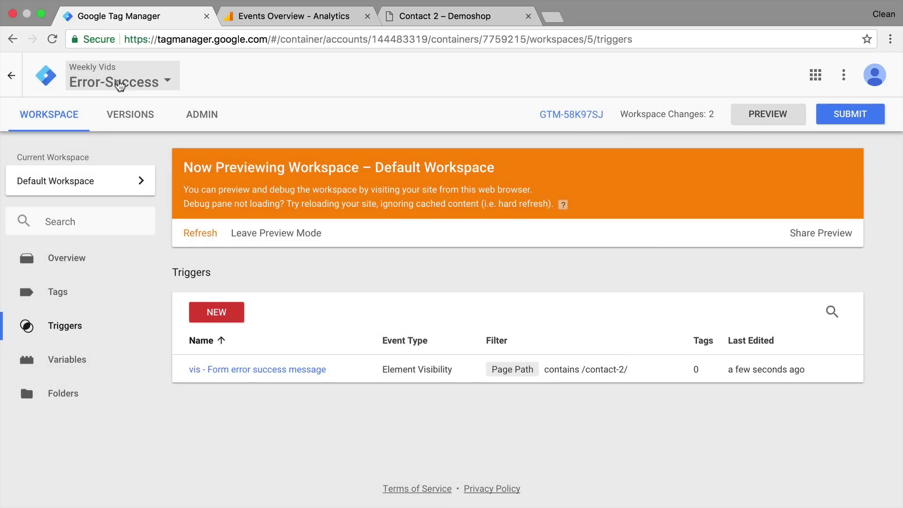
# Create a new user-defined variable of type Lookup Table
pyautogui.click(68, 359)
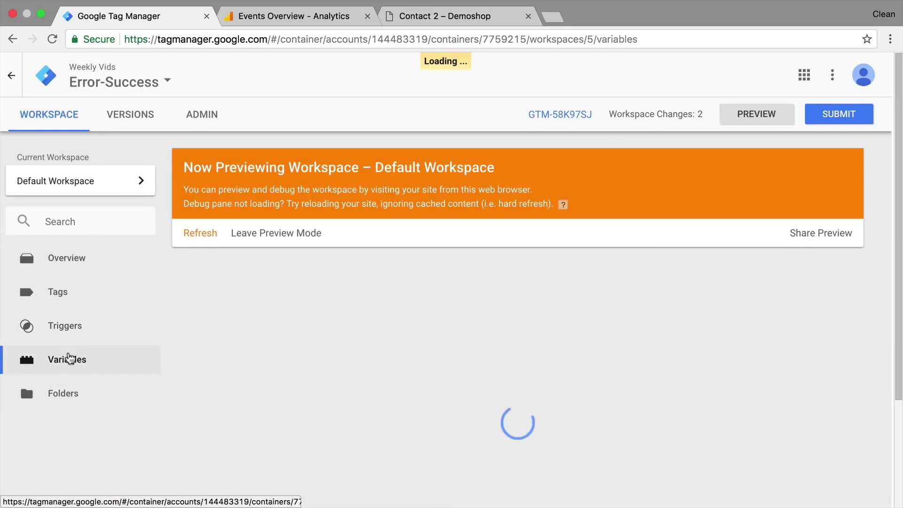
pyautogui.scroll(-5, 295, 235)
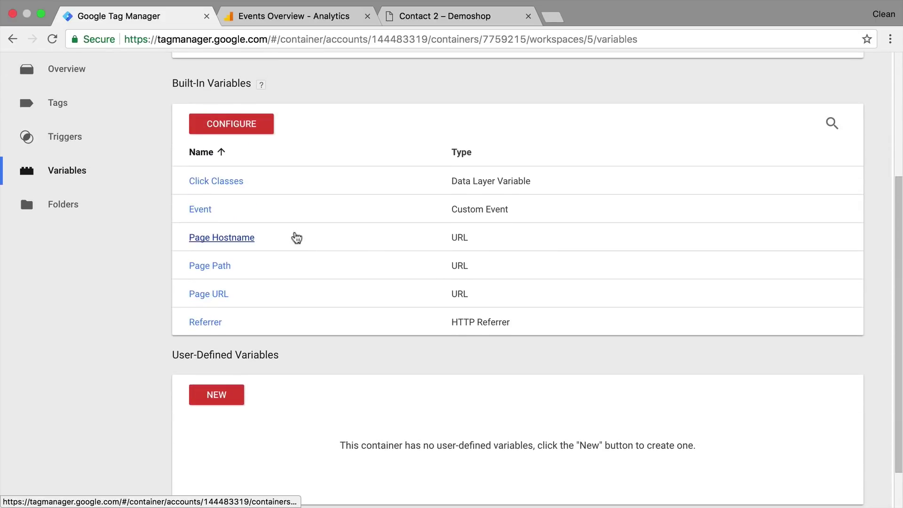
pyautogui.click(216, 391)
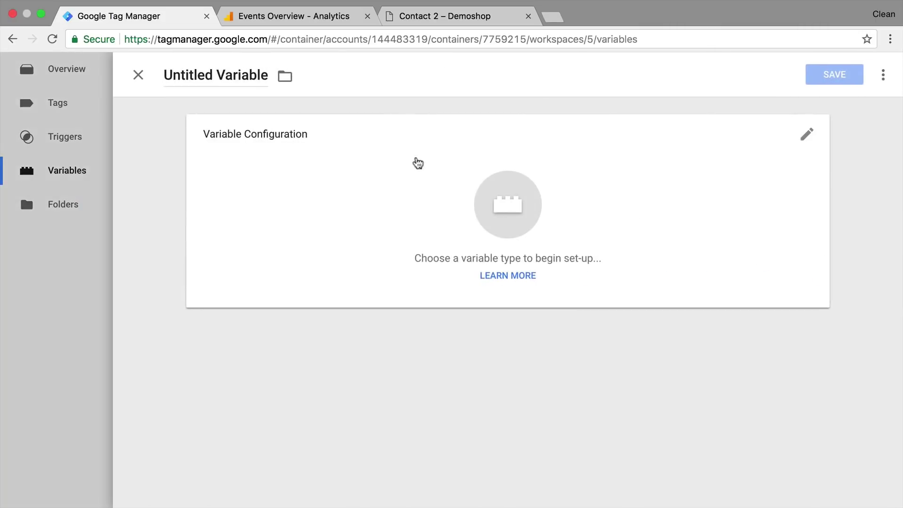
pyautogui.click(441, 152)
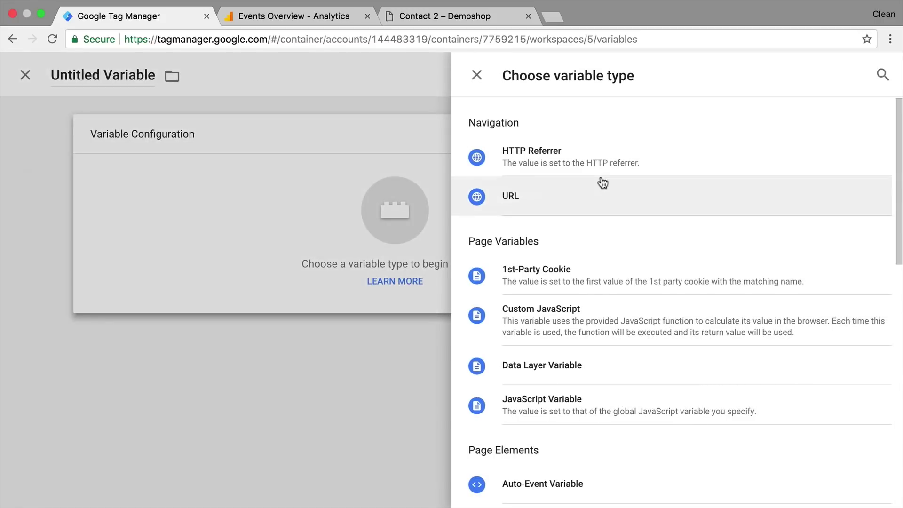
pyautogui.scroll(-2, 599, 181)
pyautogui.scroll(-9, 549, 289)
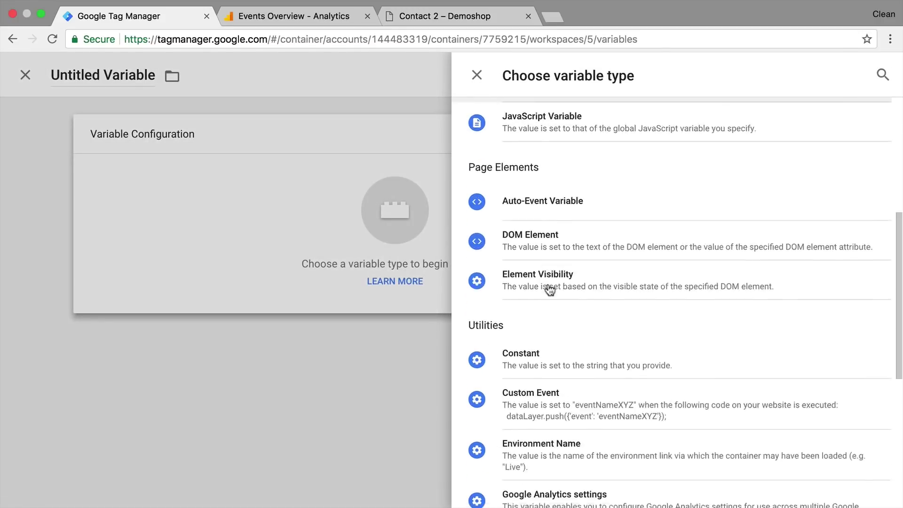
pyautogui.click(527, 310)
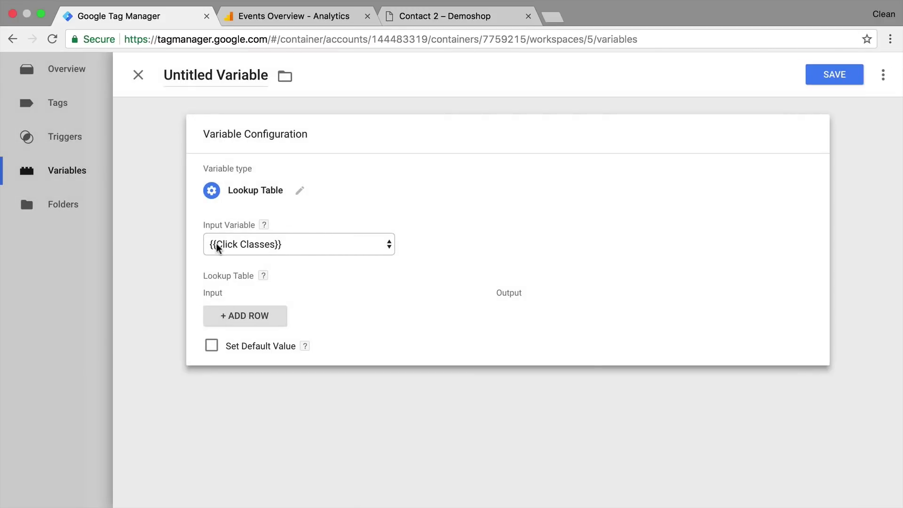
# Paste the error-state Click Classes value from the preview as the first row's input, output Error
pyautogui.click(245, 323)
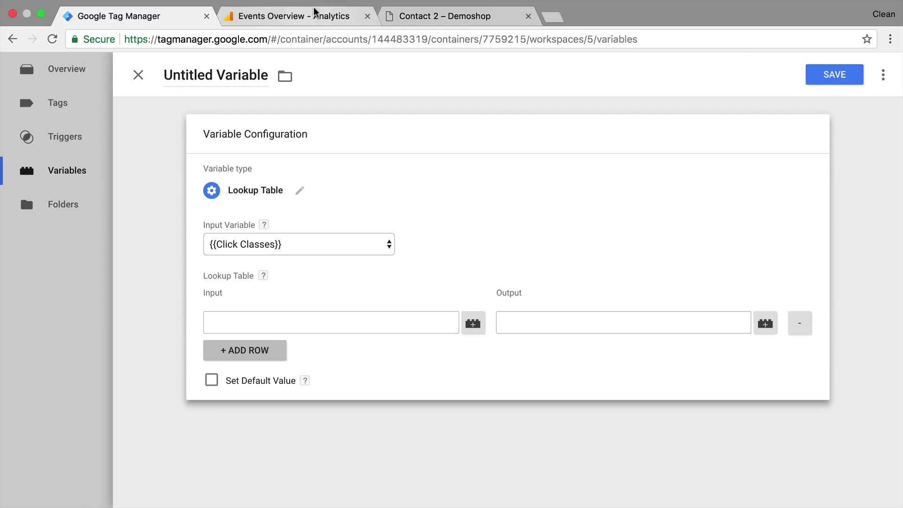
pyautogui.click(454, 16)
pyautogui.moveTo(381, 448); pyautogui.dragTo(653, 445)
pyautogui.hotkey('ctrl', 'c')
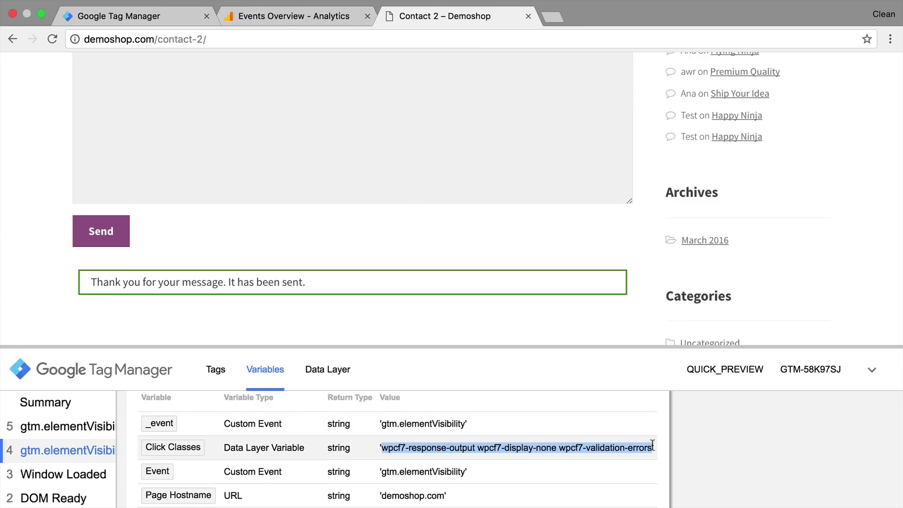
pyautogui.click(142, 16)
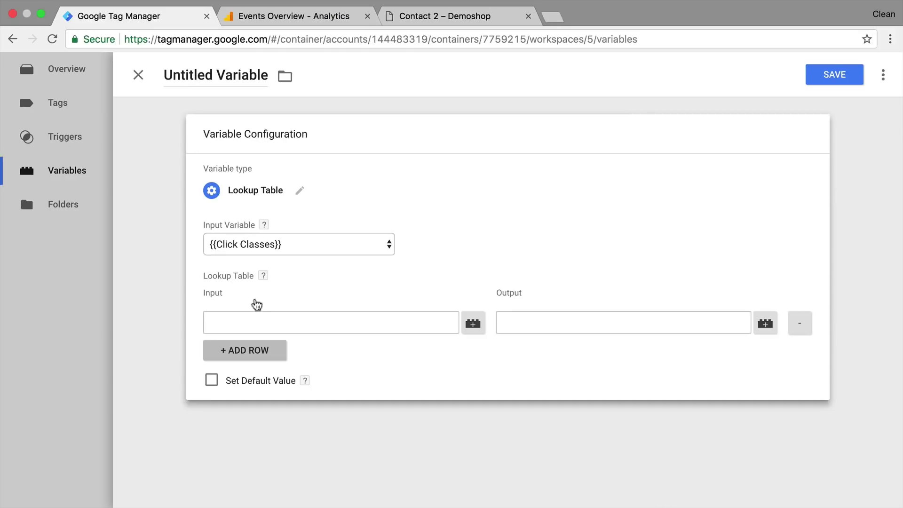
pyautogui.click(265, 327)
pyautogui.hotkey('ctrl', 'v')
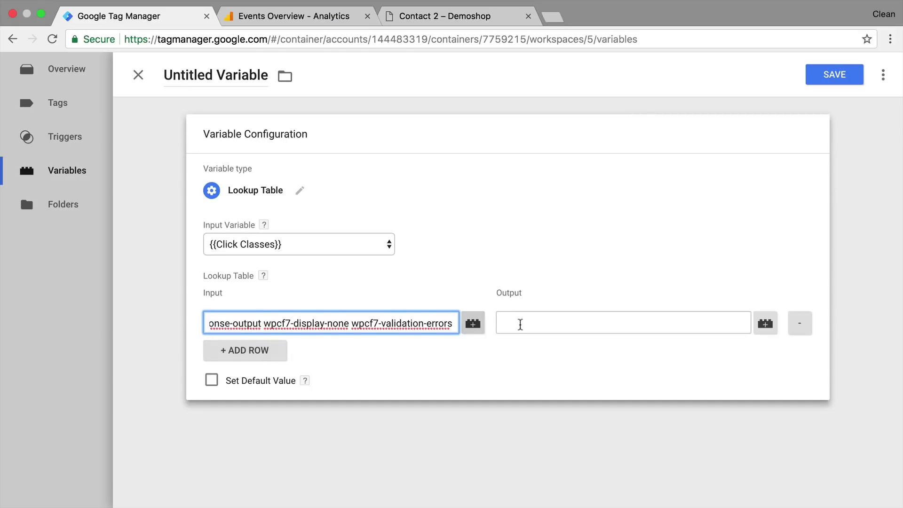
pyautogui.click(524, 324)
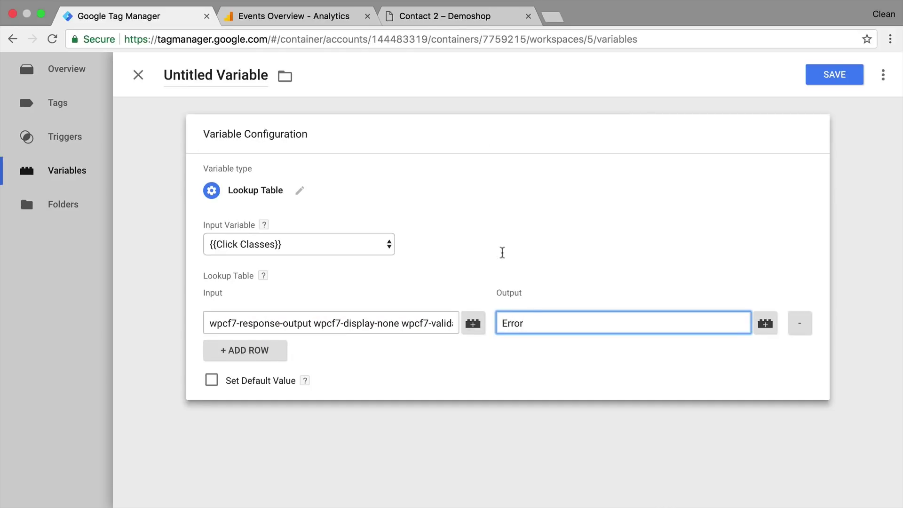
# Add a second row with the success-state Click Classes value mapped to Success
pyautogui.click(406, 17)
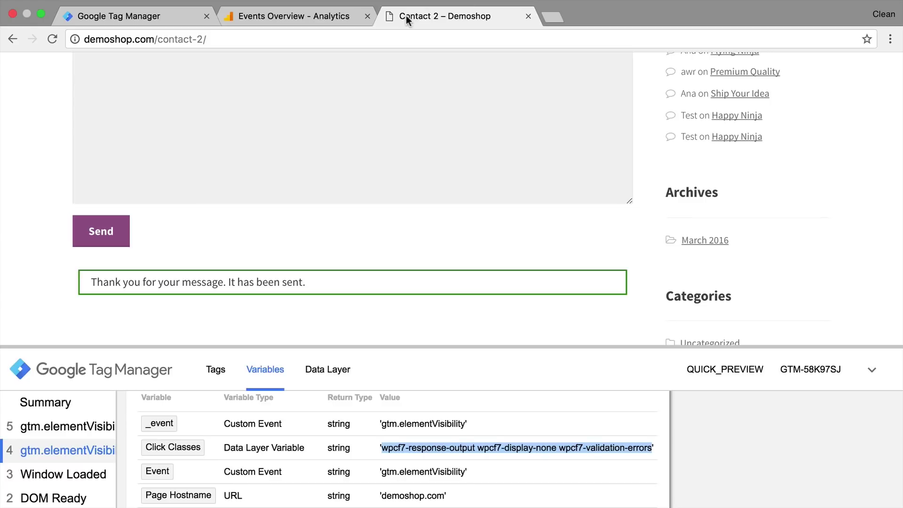
pyautogui.click(60, 428)
pyautogui.moveTo(425, 445); pyautogui.dragTo(631, 448)
pyautogui.press('super+c')
pyautogui.click(126, 14)
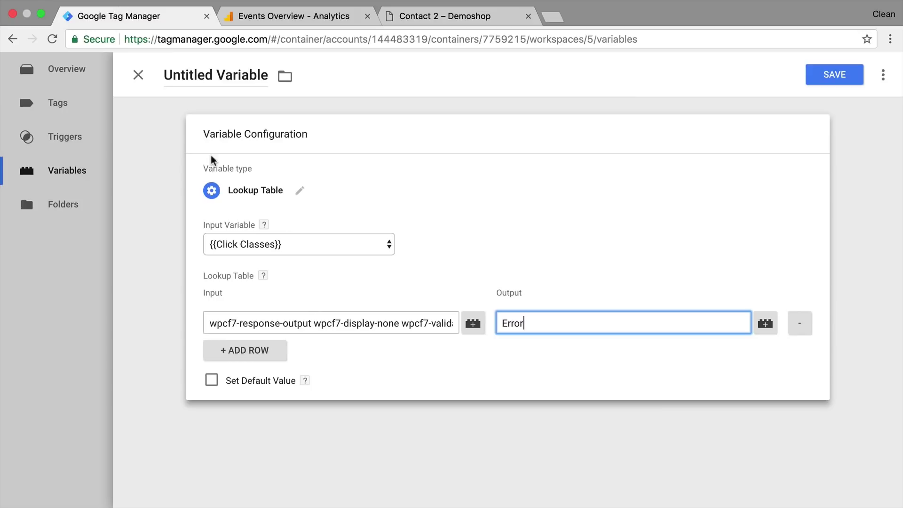
pyautogui.click(250, 351)
pyautogui.click(250, 351)
pyautogui.press('super+v')
pyautogui.click(542, 362)
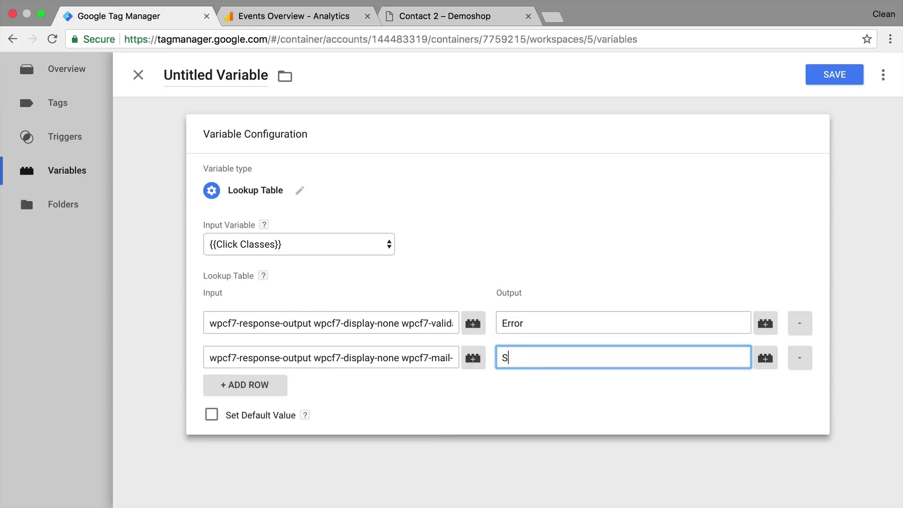
pyautogui.click(511, 406)
# Name the variable 'lookup - success error' and save it
pyautogui.click(172, 68)
pyautogui.press('BackSpace')
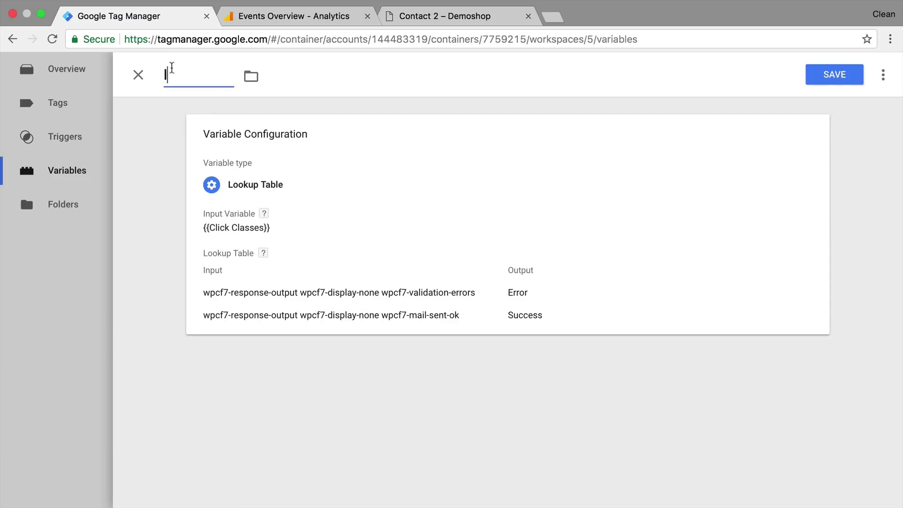
pyautogui.write('lookup - success error')
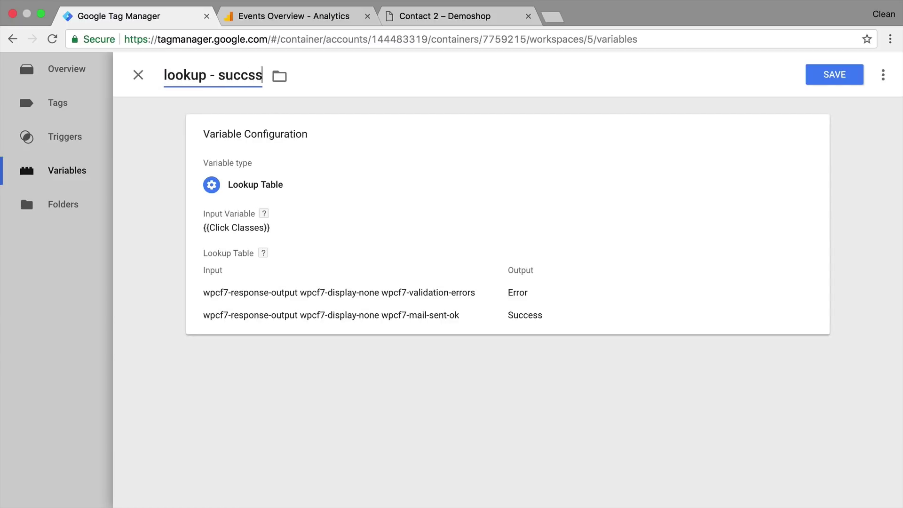
pyautogui.press('Return')
pyautogui.scroll(3, 270, 116)
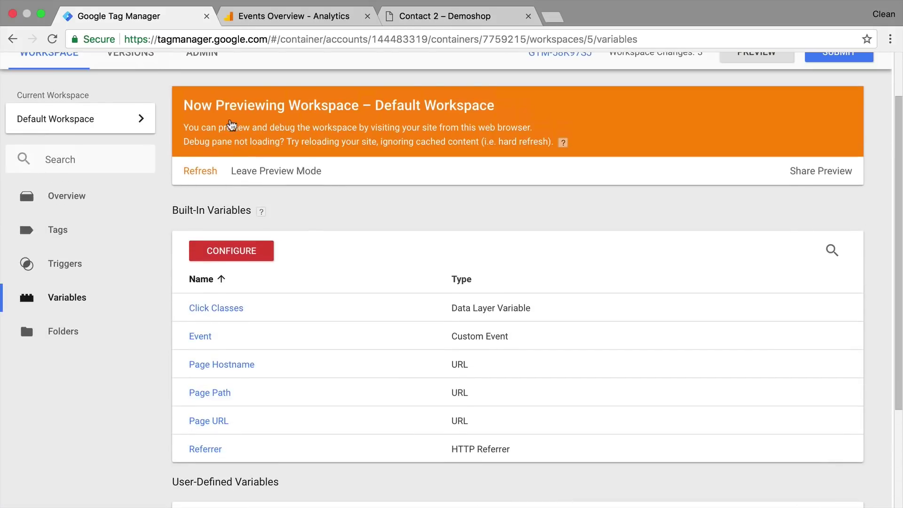
# Refresh the GTM preview and reload the Demoshop contact page to load it
pyautogui.click(197, 172)
pyautogui.click(408, 18)
pyautogui.press('super+r')
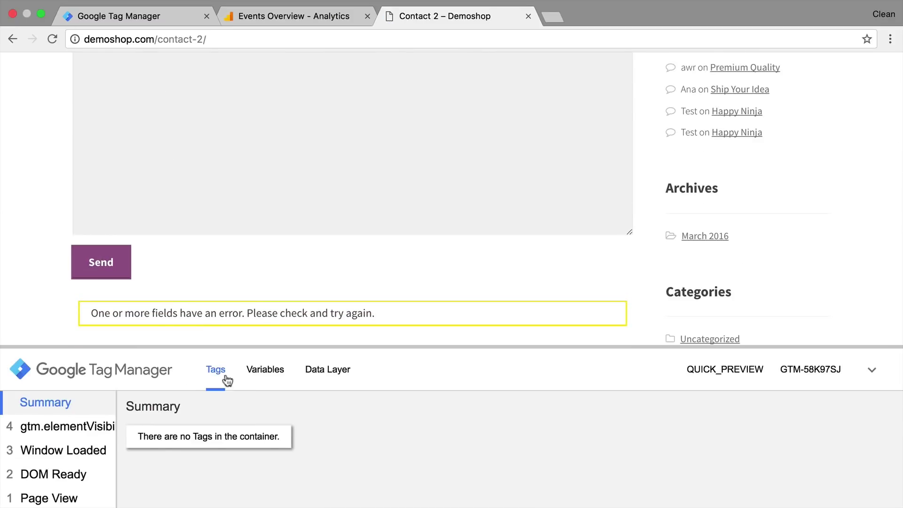
# Confirm 'lookup - success error' returns Error on gtm.elementVisibility, then go to GTM's Tags list
pyautogui.click(91, 427)
pyautogui.click(266, 376)
pyautogui.scroll(-3, 224, 434)
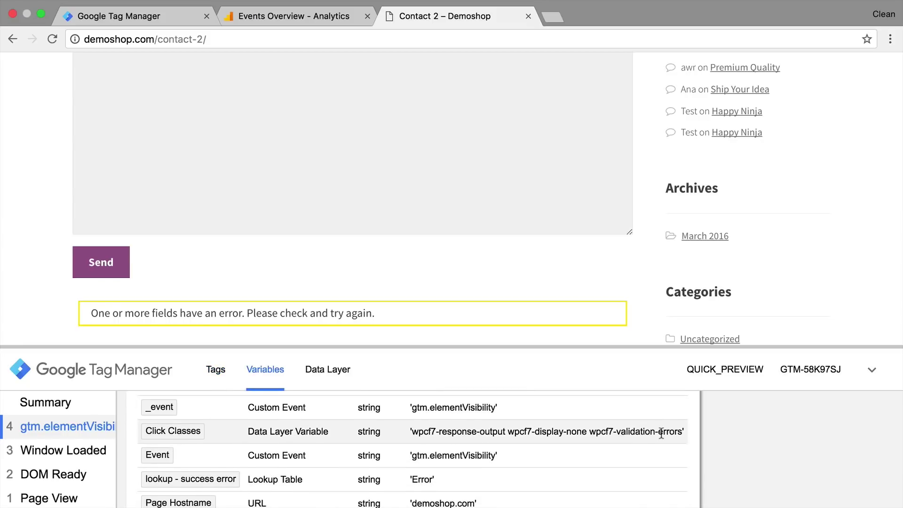
pyautogui.scroll(-4, 661, 431)
pyautogui.scroll(2, 518, 422)
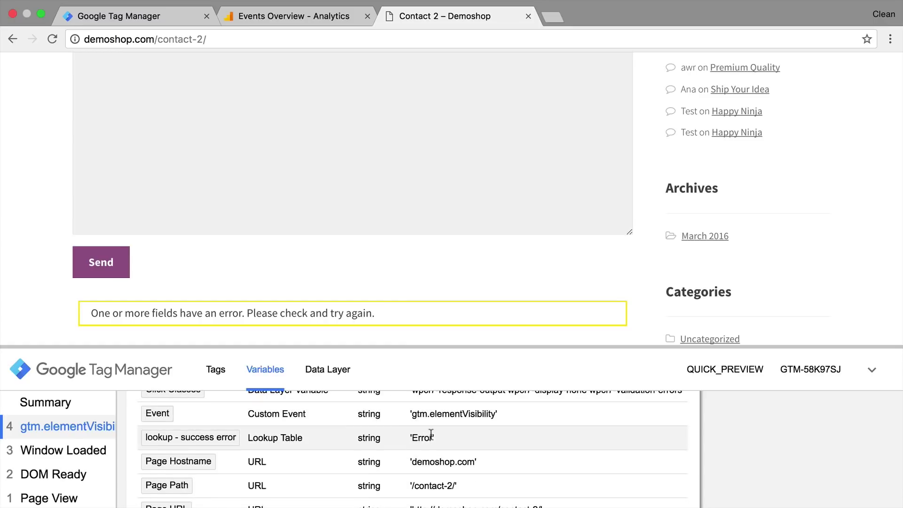
pyautogui.scroll(1, 429, 434)
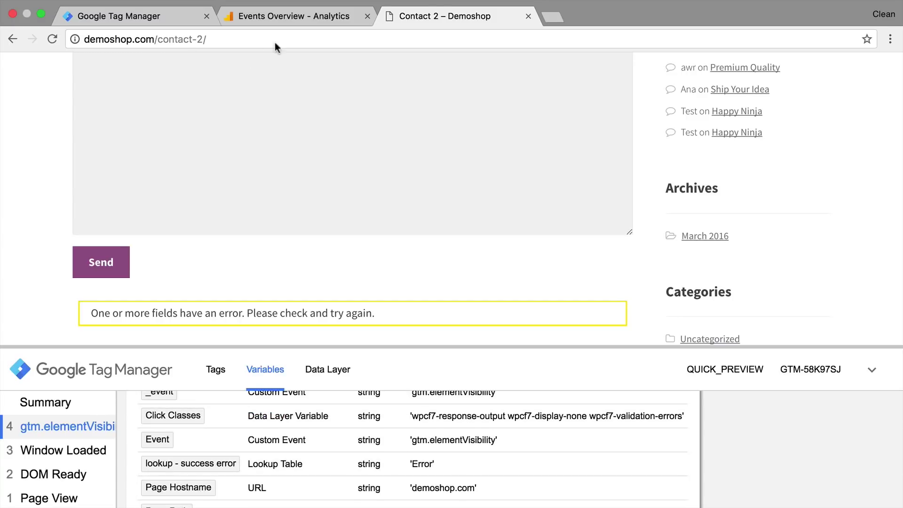
pyautogui.click(133, 16)
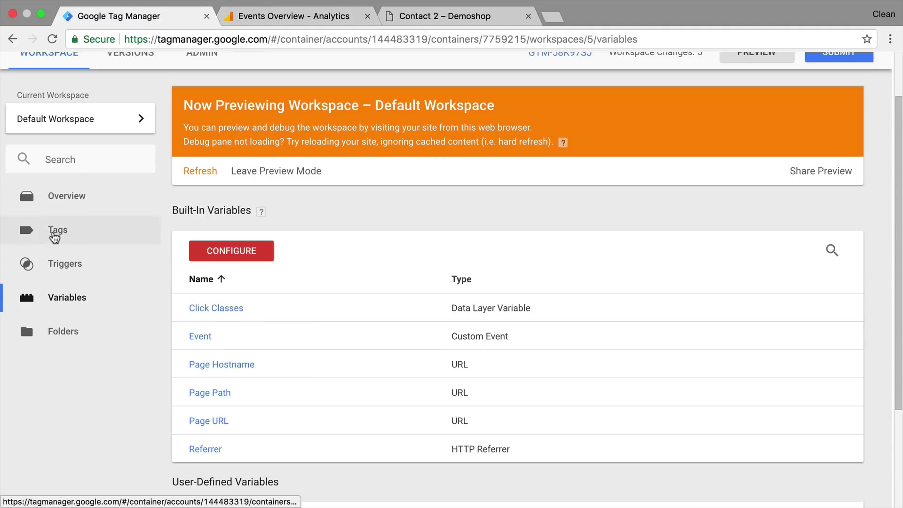
pyautogui.click(52, 233)
# Create a Universal Analytics tag named 'GA - Event - Form Sucess Error message'
pyautogui.click(214, 312)
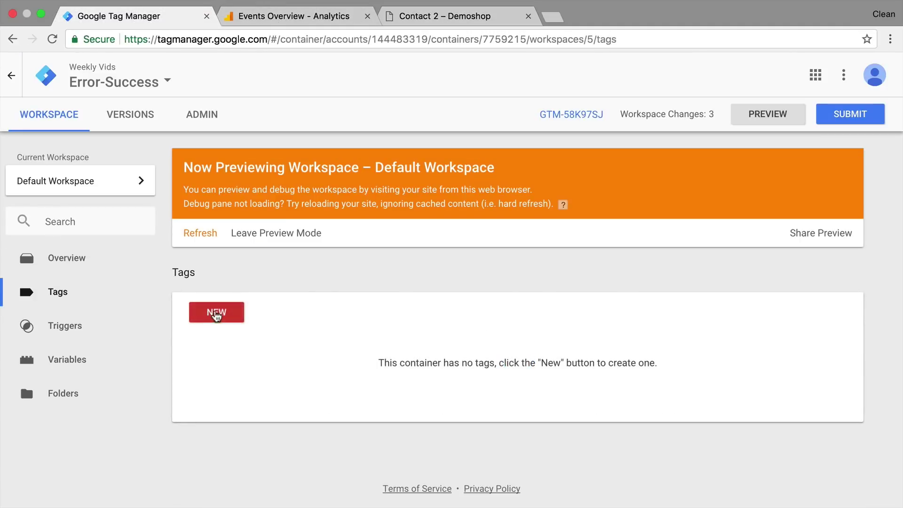
pyautogui.click(188, 74)
pyautogui.write('GA')
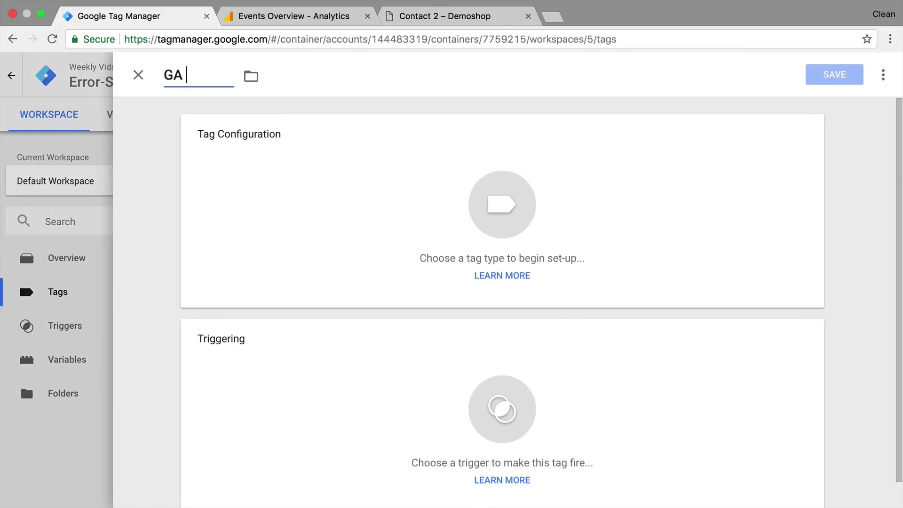
pyautogui.write(' - Event - Form Sucess ')
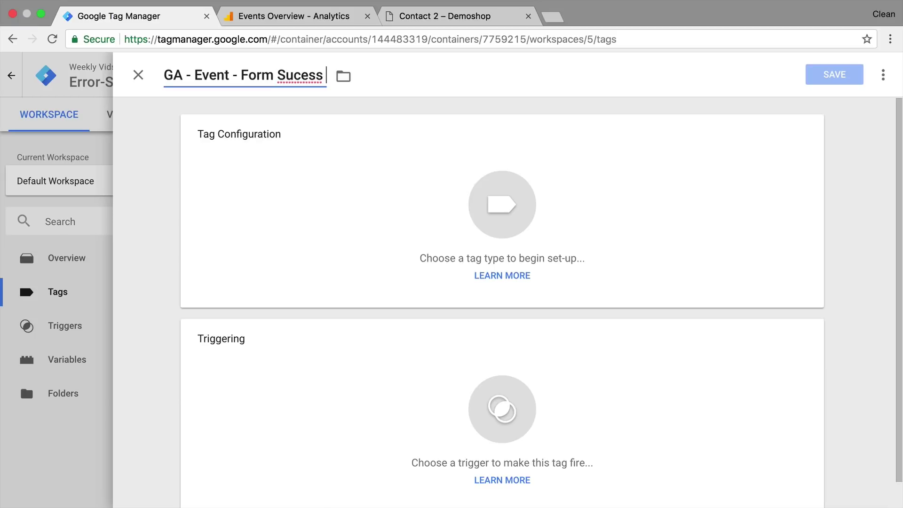
pyautogui.write('Error message')
pyautogui.click(214, 259)
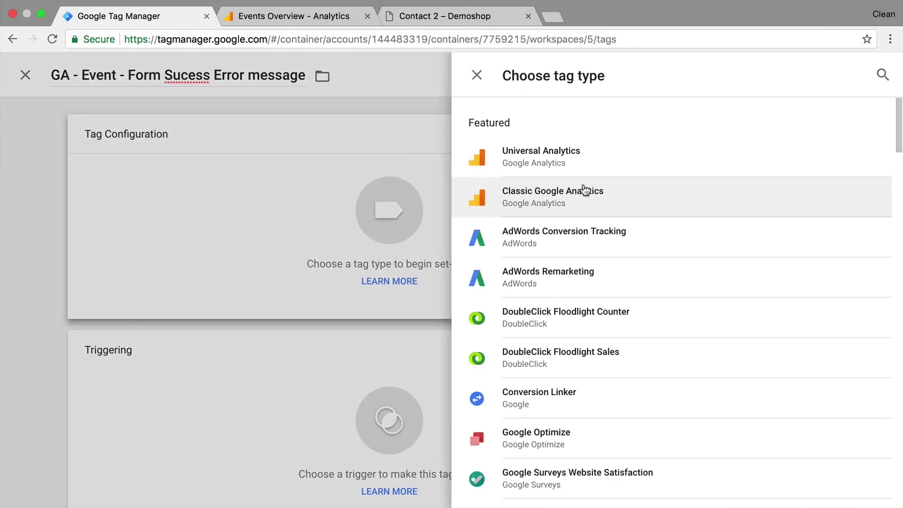
pyautogui.click(553, 161)
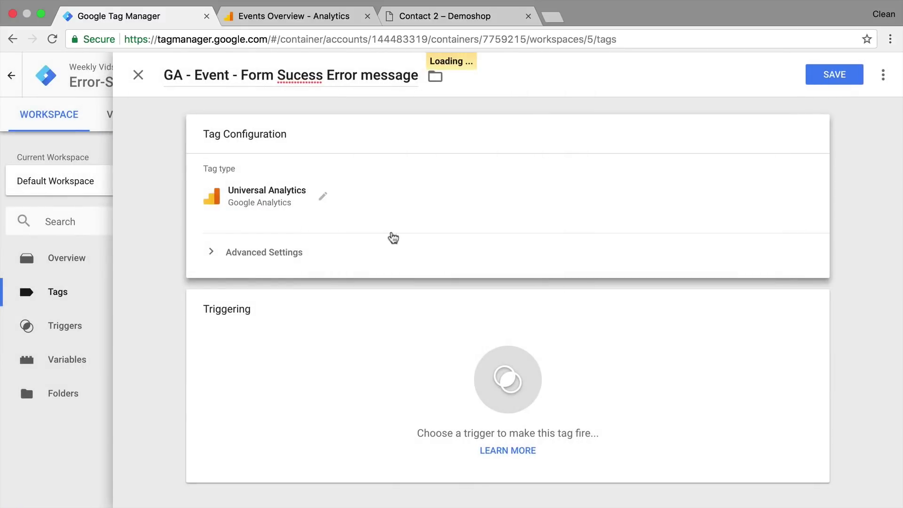
# Set track type Event with Category FormSubmit and Action {{lookup - success error}}
pyautogui.click(239, 255)
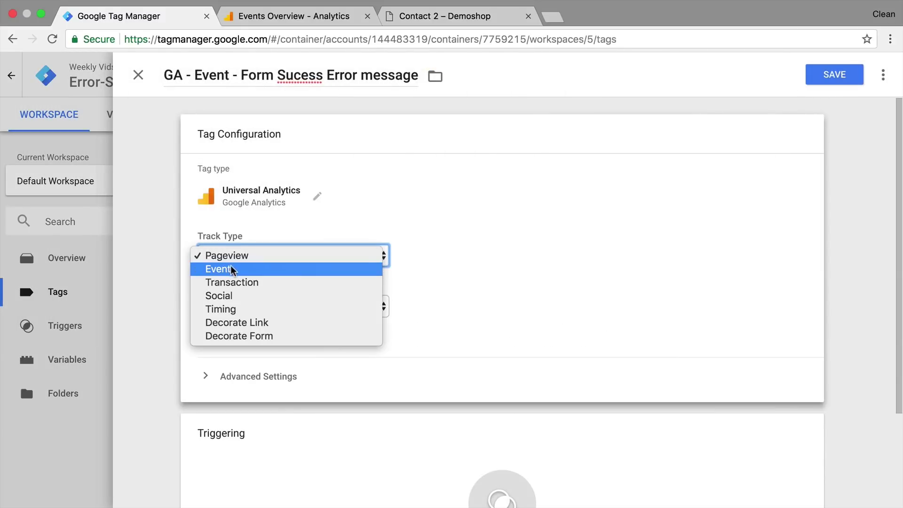
pyautogui.click(230, 271)
pyautogui.click(207, 322)
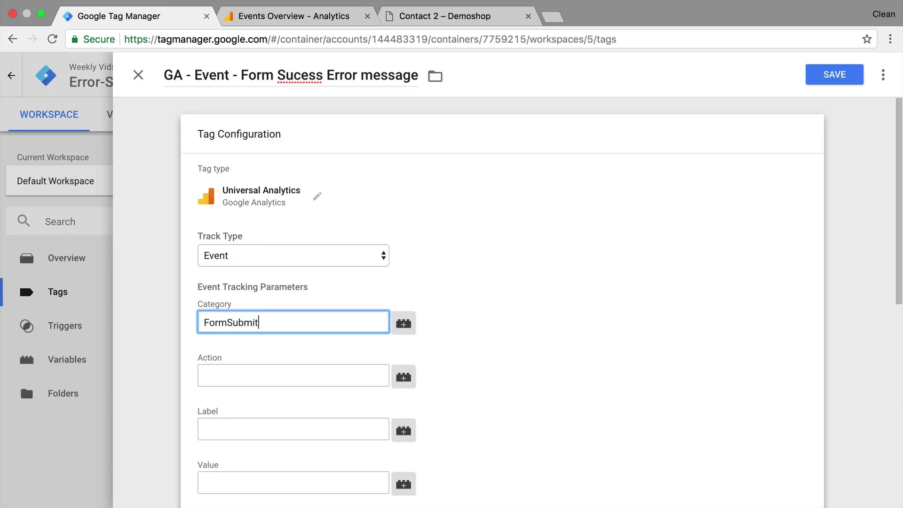
pyautogui.click(214, 375)
pyautogui.click(476, 375)
pyautogui.scroll(-2, 476, 375)
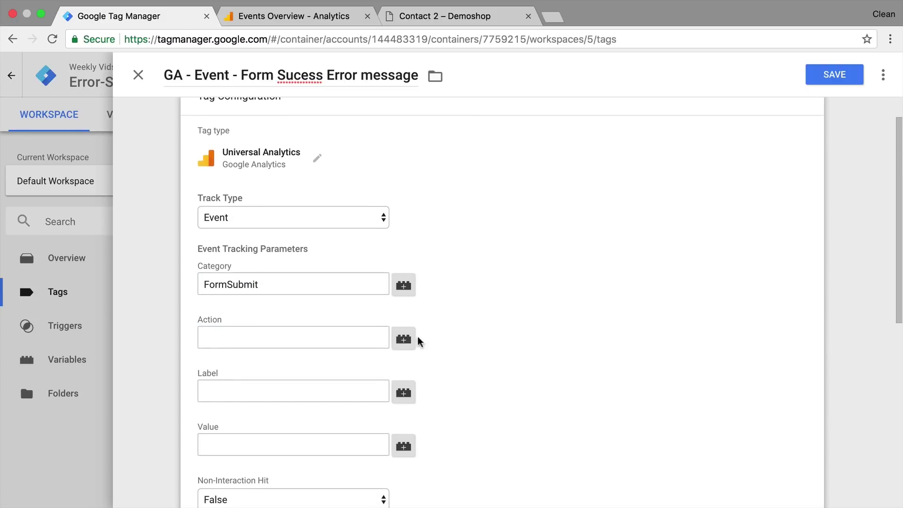
pyautogui.click(412, 340)
pyautogui.click(260, 197)
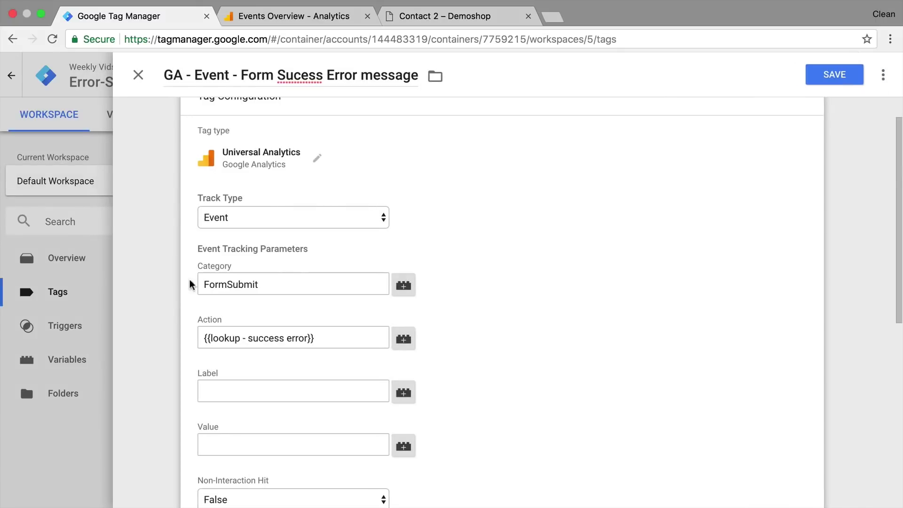
pyautogui.scroll(-5, 168, 322)
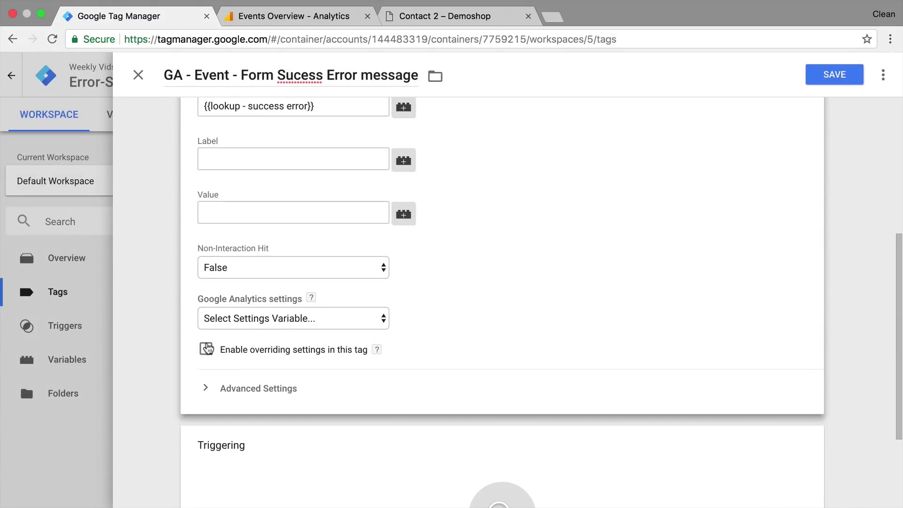
# Override the tag's settings with Tracking ID UA-58939657-1, copied from Google Analytics
pyautogui.click(207, 348)
pyautogui.click(207, 393)
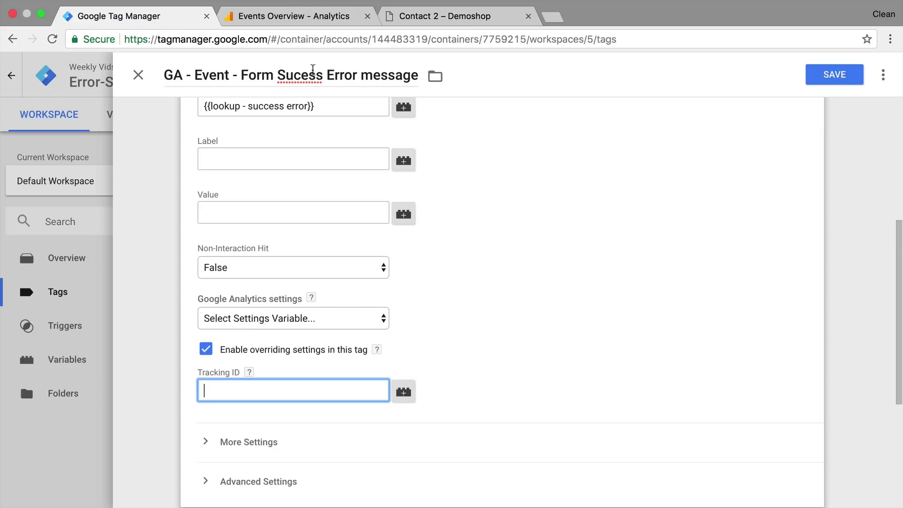
pyautogui.click(294, 18)
pyautogui.click(22, 492)
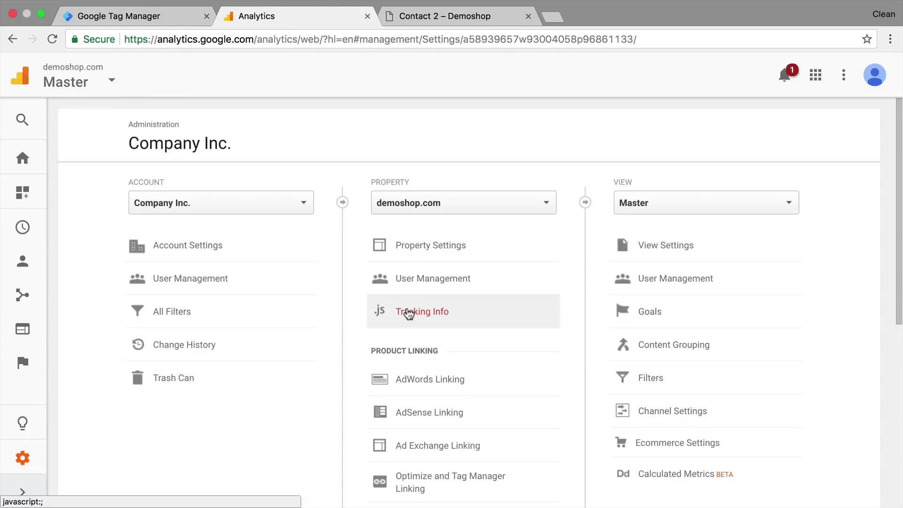
pyautogui.click(409, 312)
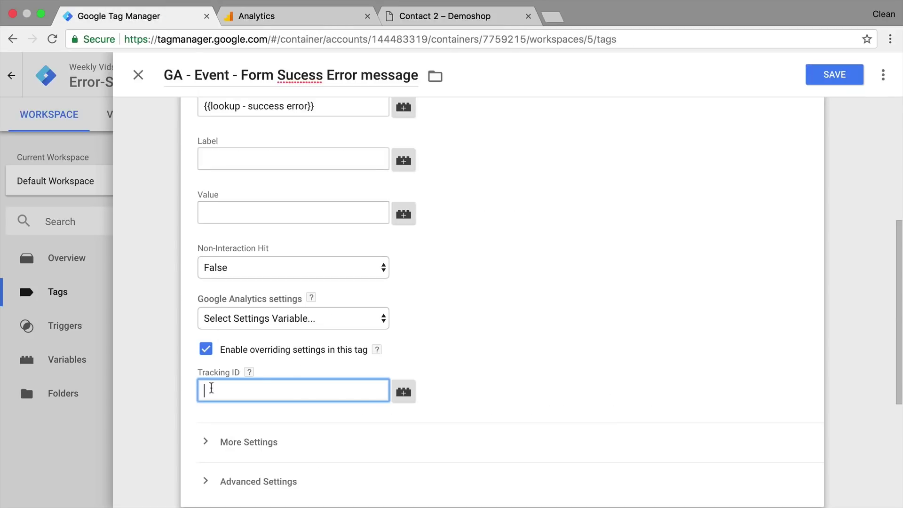
pyautogui.press('super+v')
pyautogui.click(606, 326)
pyautogui.scroll(-3, 606, 326)
pyautogui.scroll(-3, 606, 325)
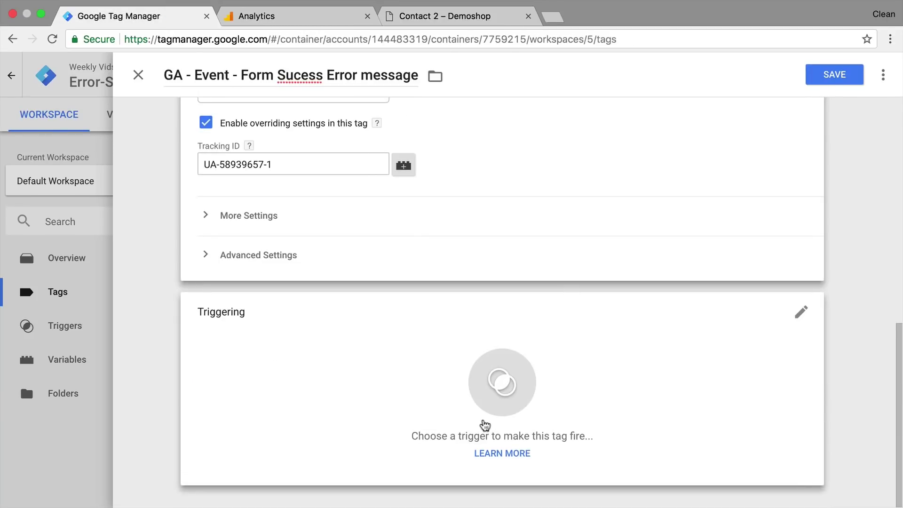
# Attach the 'vis - Form error success message' trigger, save the tag, and refresh preview
pyautogui.click(485, 426)
pyautogui.click(228, 171)
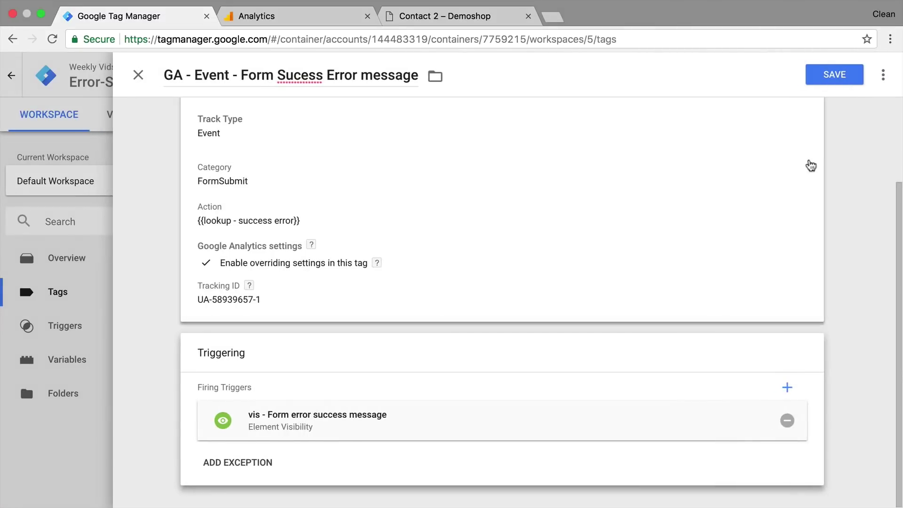
pyautogui.click(835, 74)
pyautogui.click(199, 234)
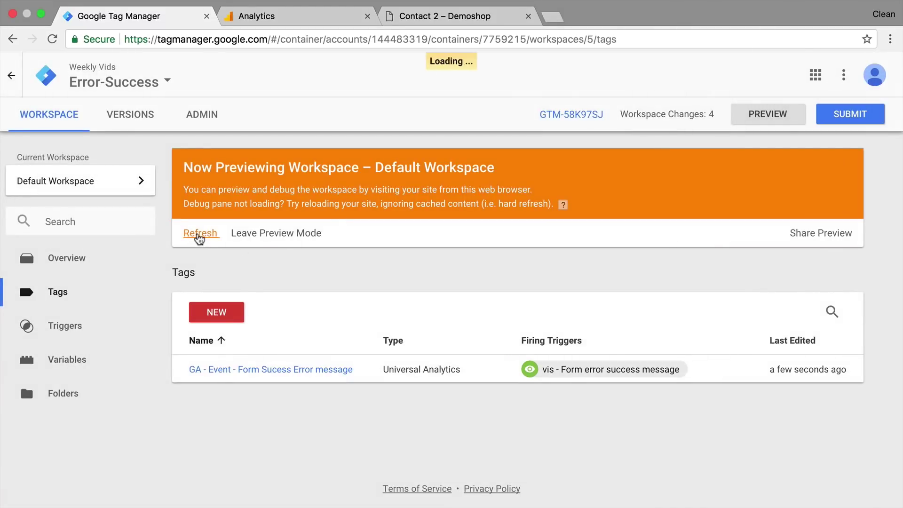
# Send the reloaded Demoshop contact form empty and verify the GA event tag fired on gtm.elementVisibility
pyautogui.click(485, 18)
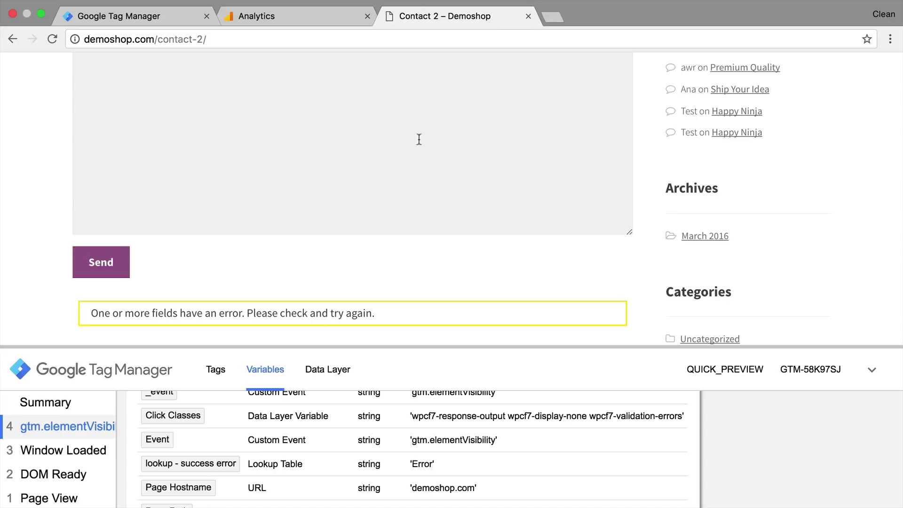
pyautogui.press('super+r')
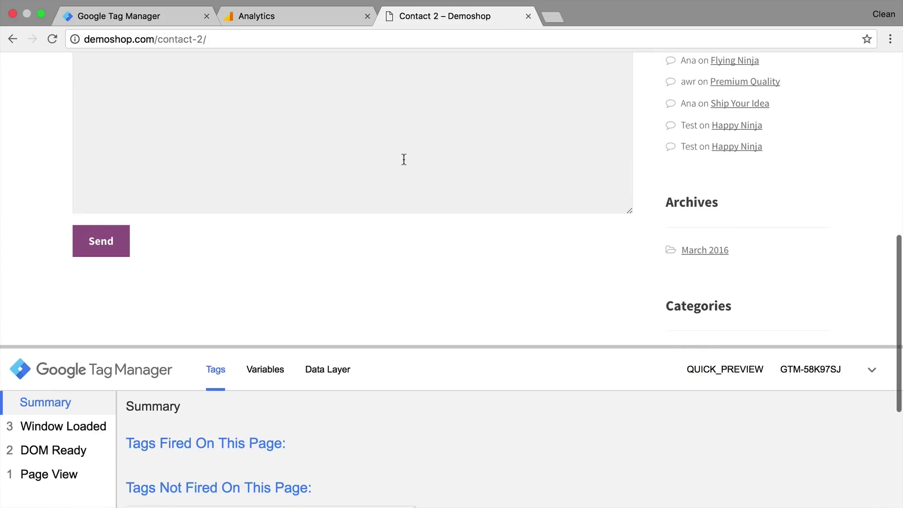
pyautogui.click(104, 241)
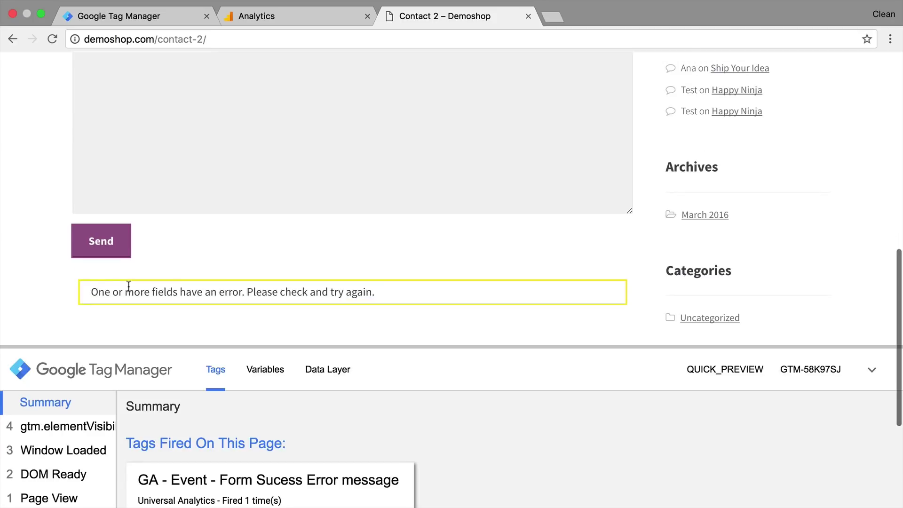
pyautogui.click(68, 426)
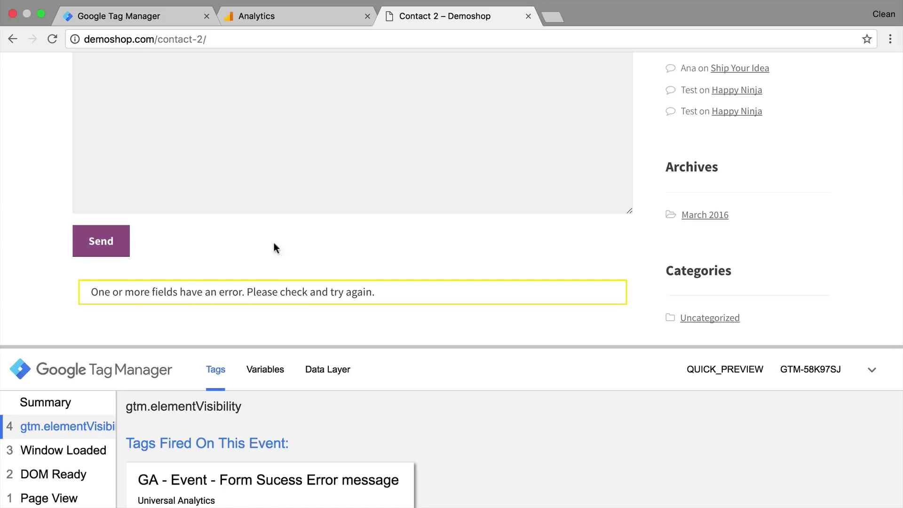
pyautogui.click(135, 16)
# Open Google Analytics' Real-Time Events report, then reload the Demoshop contact page
pyautogui.click(219, 18)
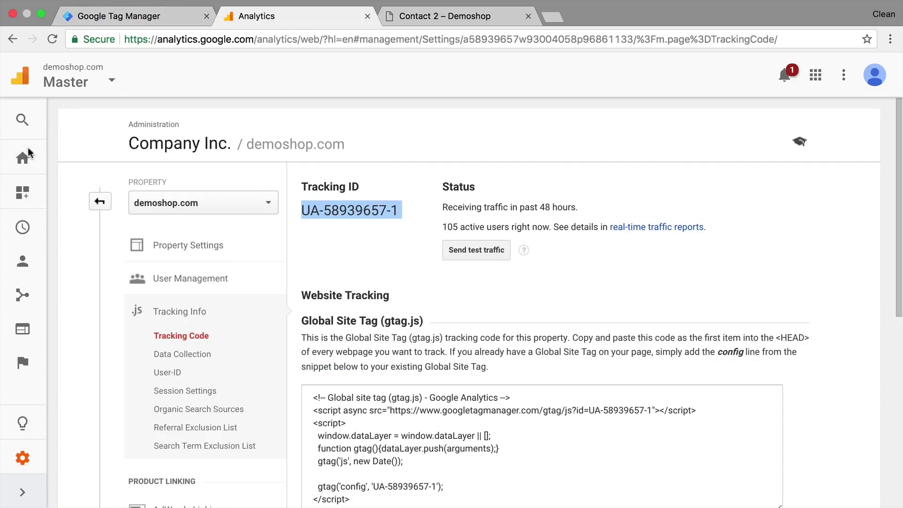
pyautogui.click(23, 228)
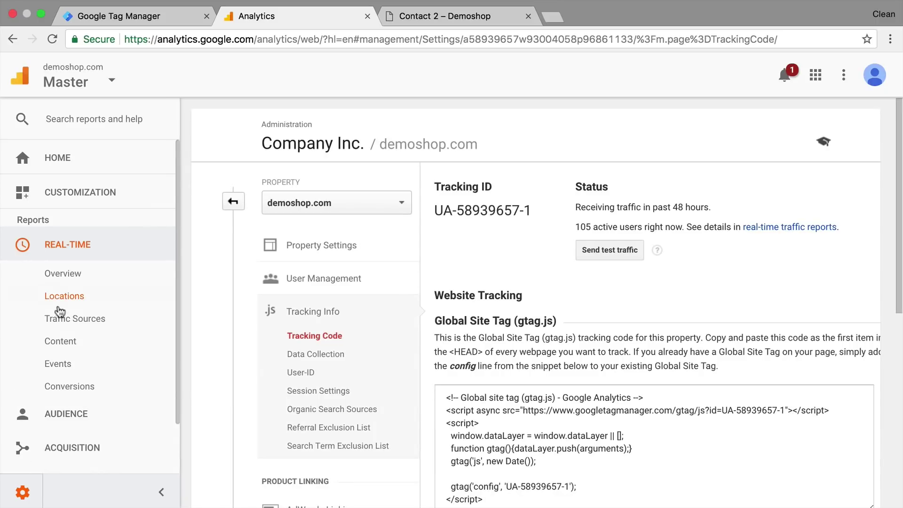
pyautogui.click(51, 369)
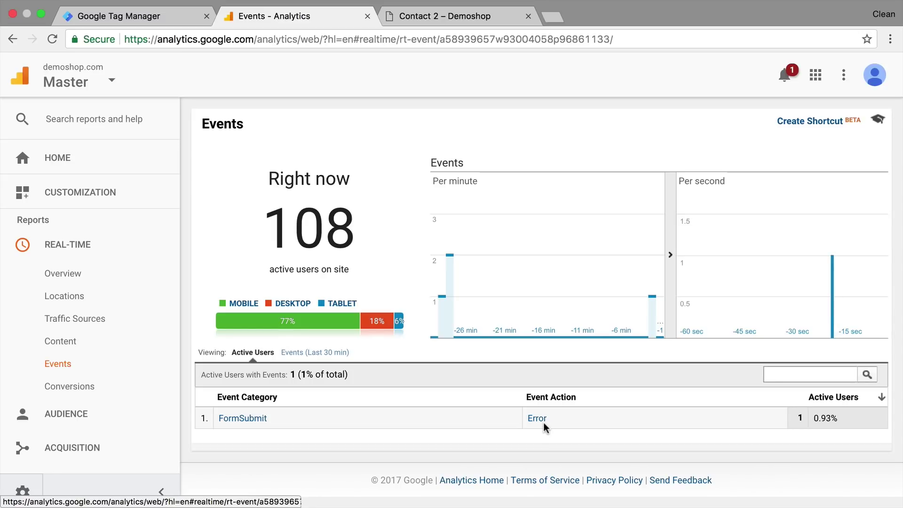
pyautogui.click(424, 15)
pyautogui.press('super+r')
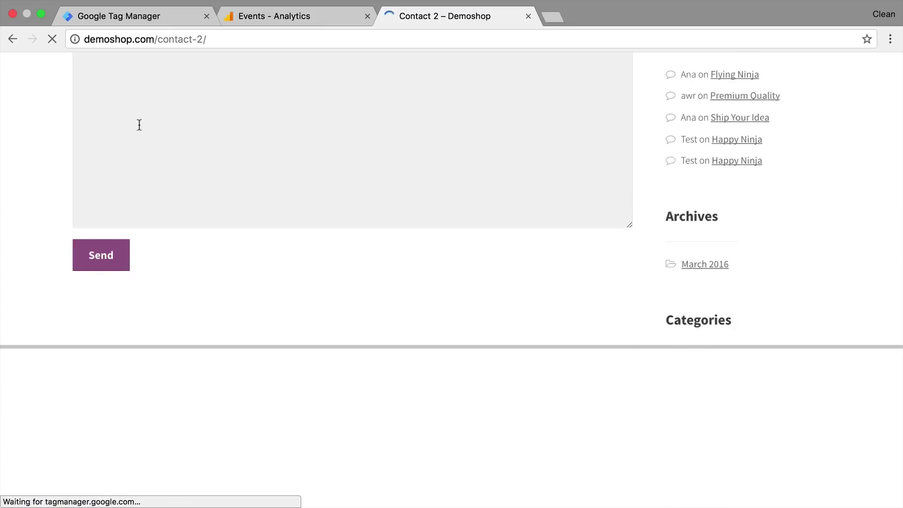
# Autofill name and e-mail, type message 't', send the form, and check Analytics real-time events
pyautogui.click(99, 211)
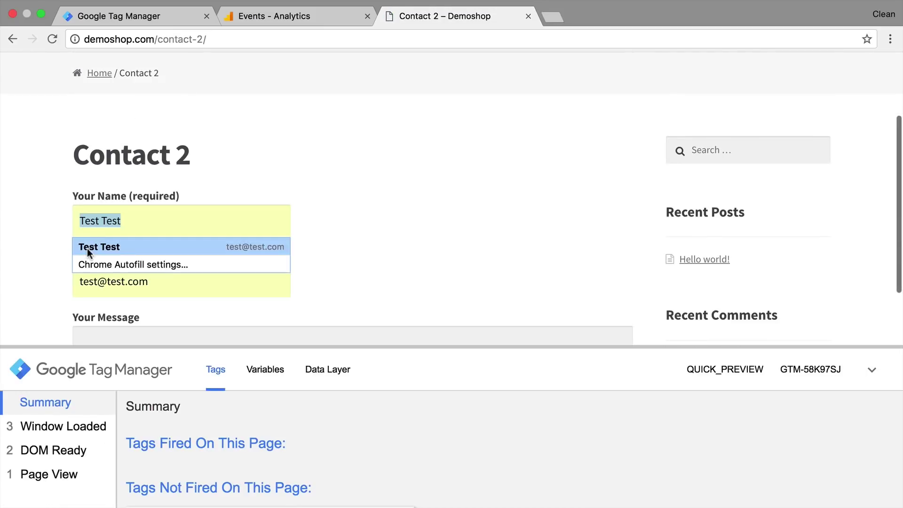
pyautogui.click(86, 248)
pyautogui.scroll(-5, 194, 218)
pyautogui.click(194, 218)
pyautogui.write('test')
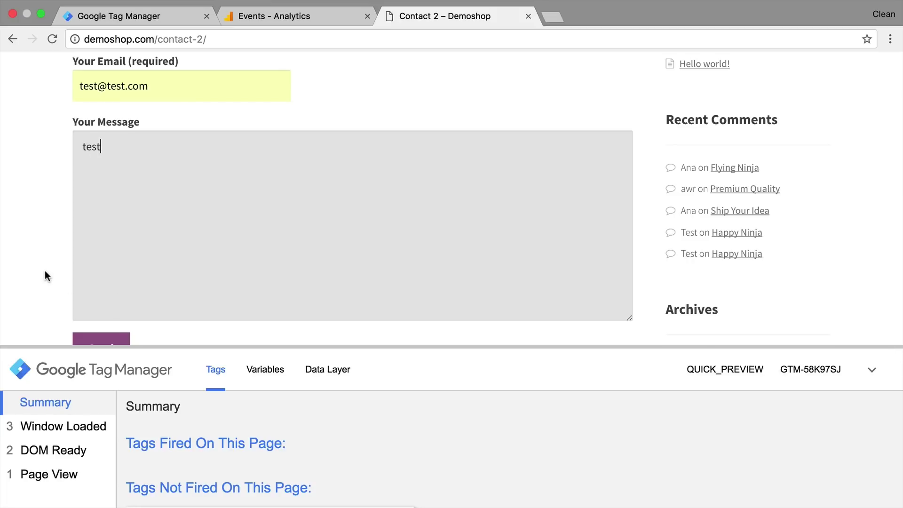
pyautogui.scroll(-3, 44, 270)
pyautogui.click(107, 277)
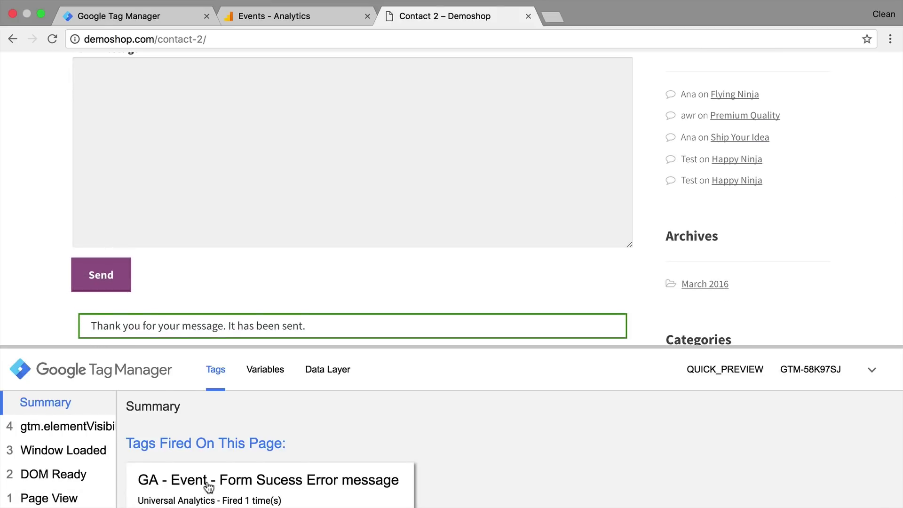
pyautogui.click(323, 18)
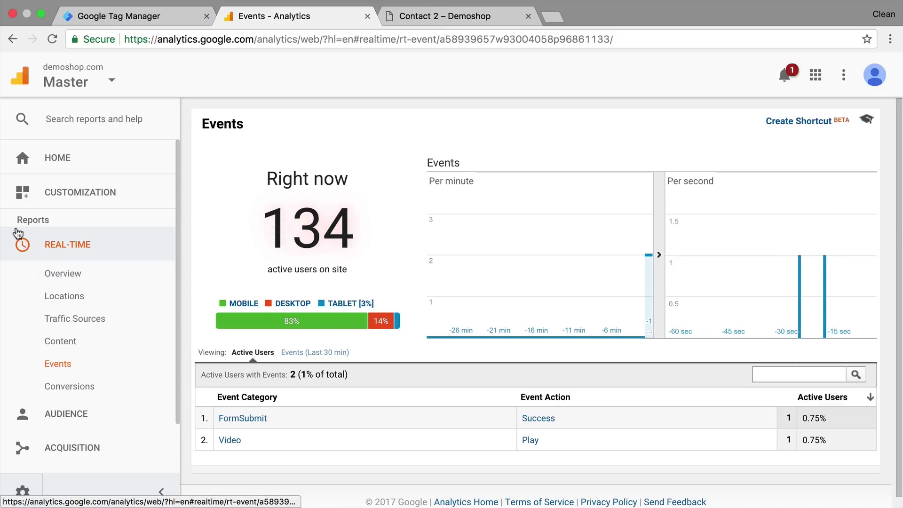
# Review the event categories in Behavior > Events > Top Events, then go back to Tag Manager
pyautogui.click(19, 245)
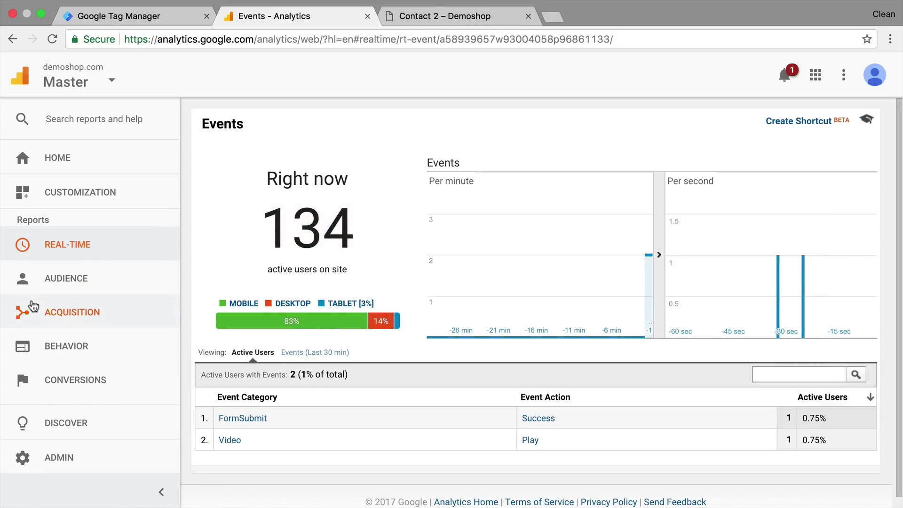
pyautogui.click(21, 347)
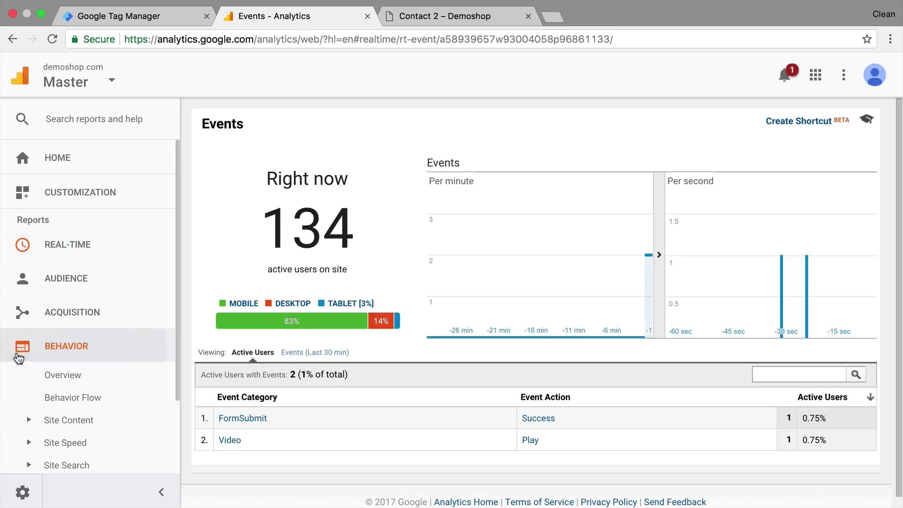
pyautogui.click(29, 385)
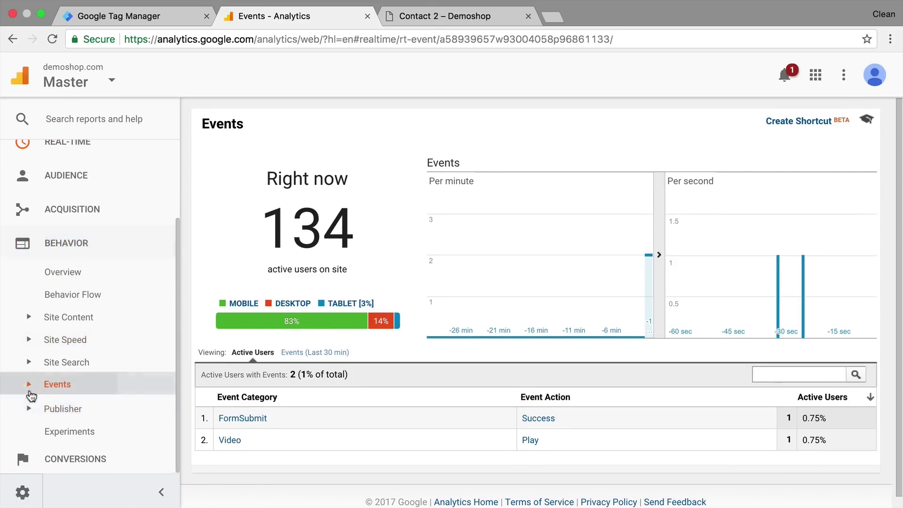
pyautogui.click(49, 430)
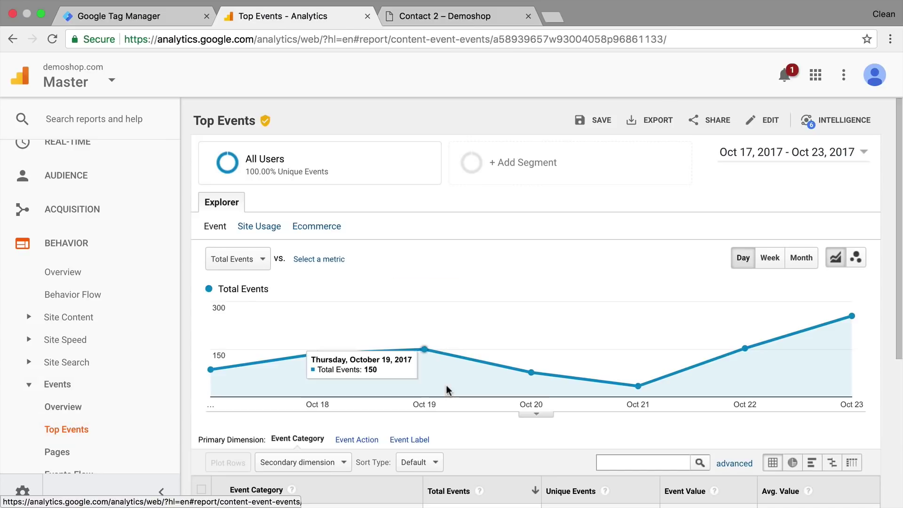
pyautogui.scroll(-3, 445, 393)
pyautogui.scroll(-3, 439, 406)
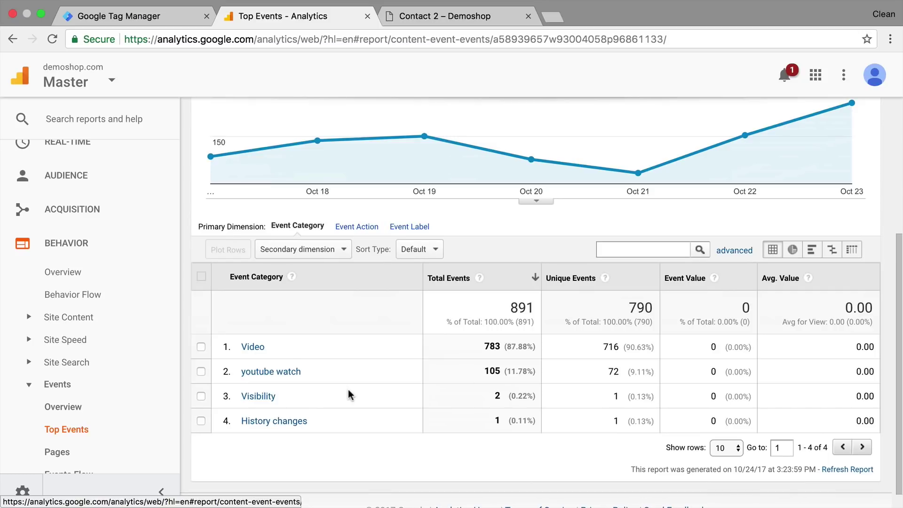
pyautogui.click(146, 19)
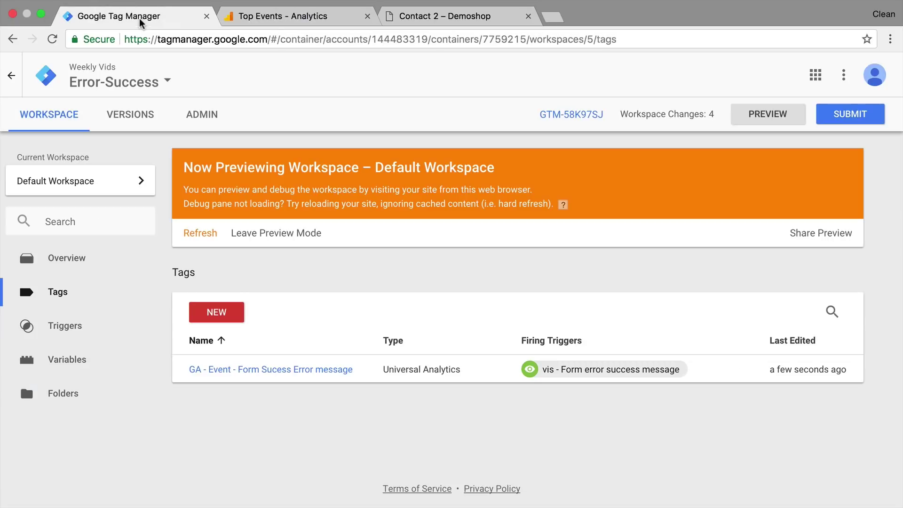
# Publish the workspace changes as Version 2 'Success Error Form Tracking' and return to the workspace
pyautogui.click(861, 120)
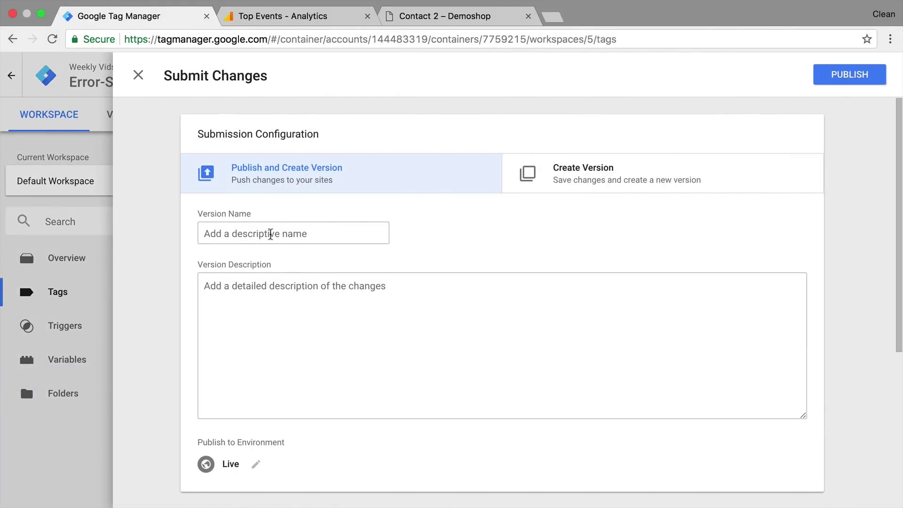
pyautogui.click(270, 234)
pyautogui.write('Success Error Form Tracking')
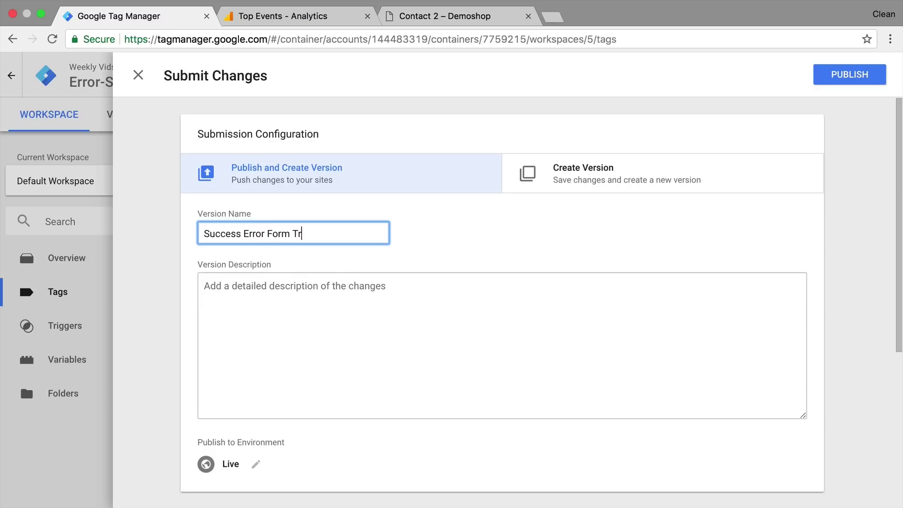
pyautogui.click(864, 75)
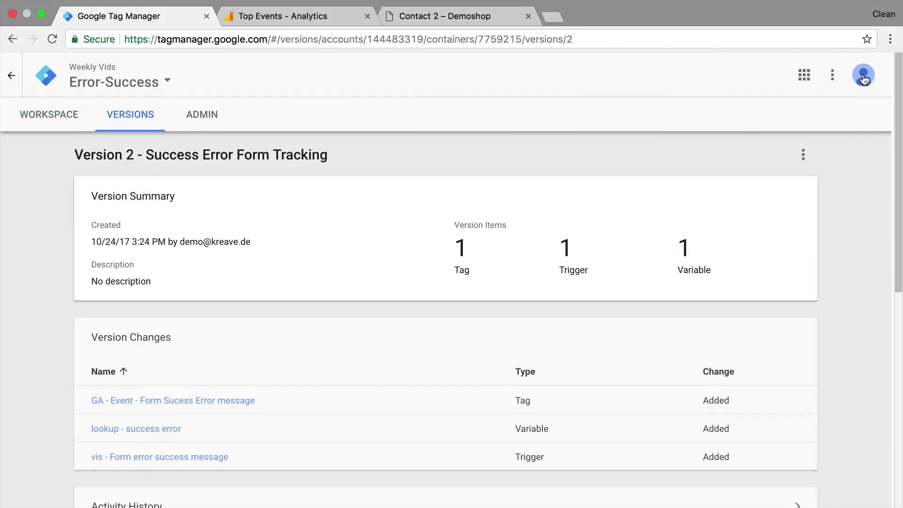
pyautogui.click(46, 128)
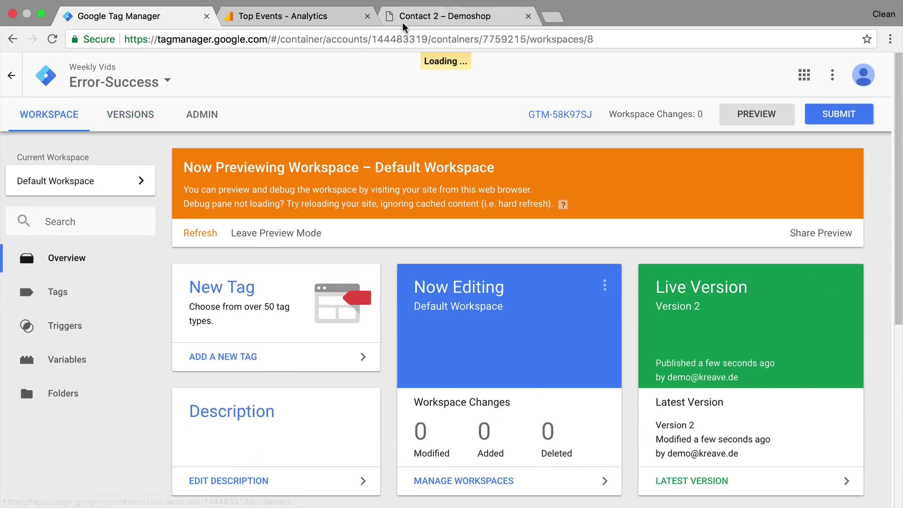
# Switch to the Contact 2 – Demoshop tab showing the thank-you message and debug pane
pyautogui.click(402, 23)
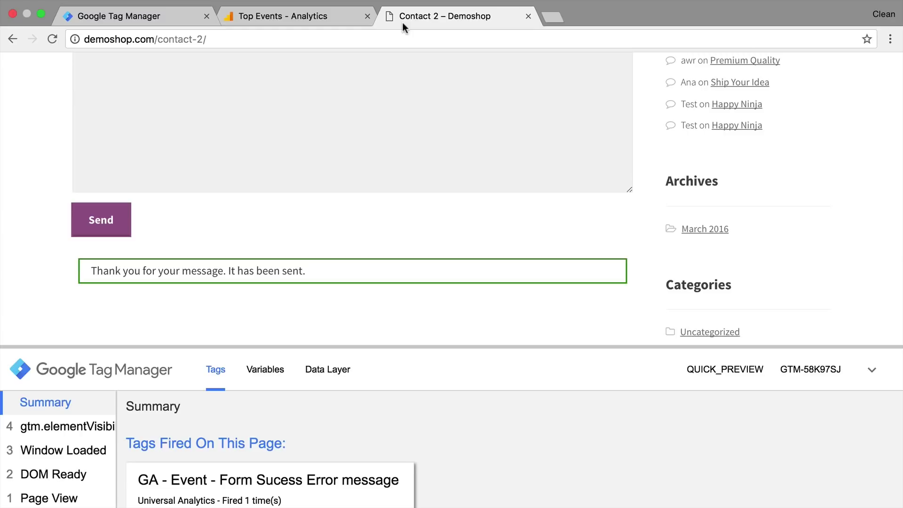